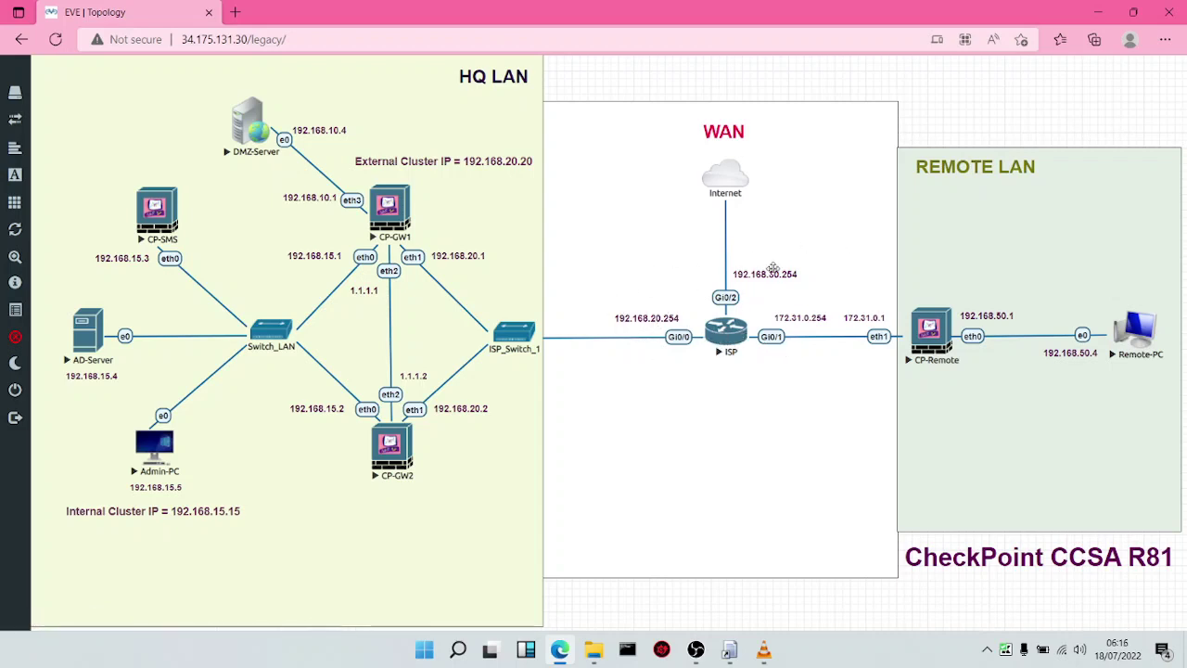
Launch the telnet console to the ISP router in PuTTY and wake its prompt.
{"action": "left_click", "coordinate": [730, 345]}
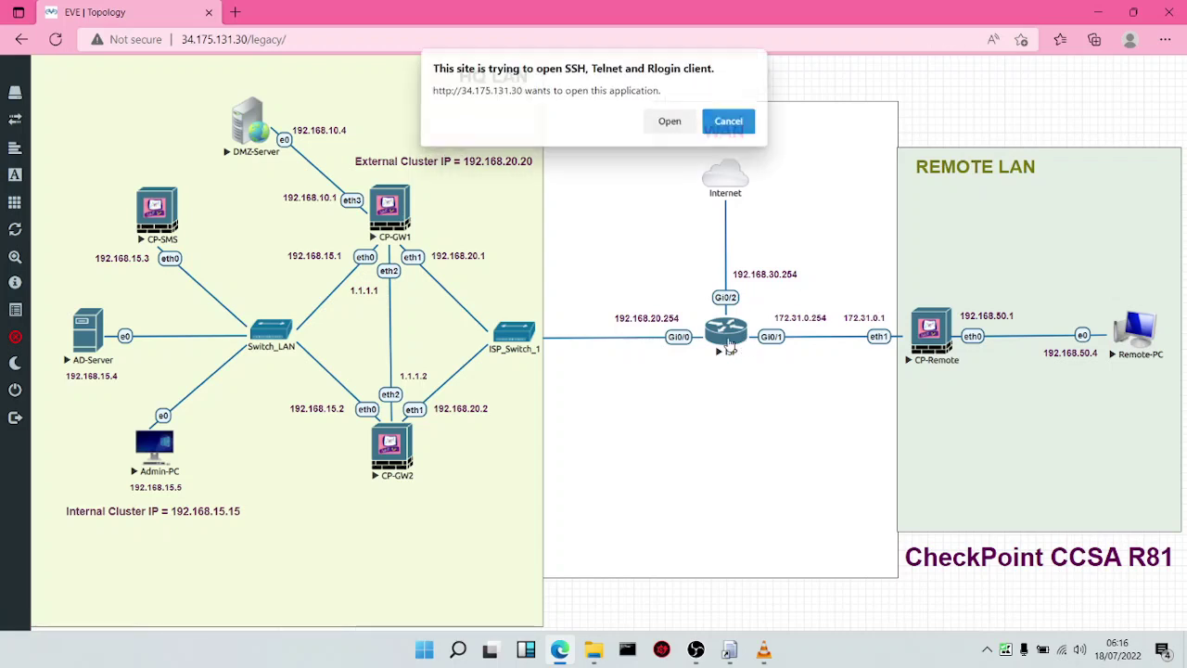
{"action": "left_click", "coordinate": [669, 124]}
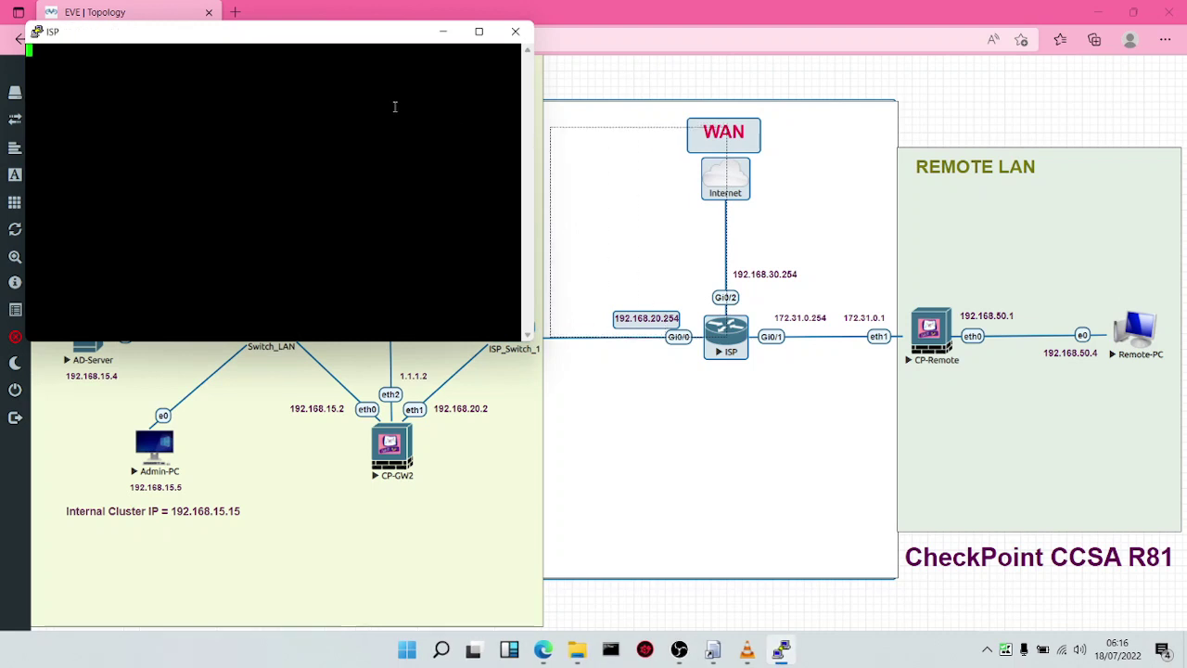
{"action": "key", "text": "Return"}
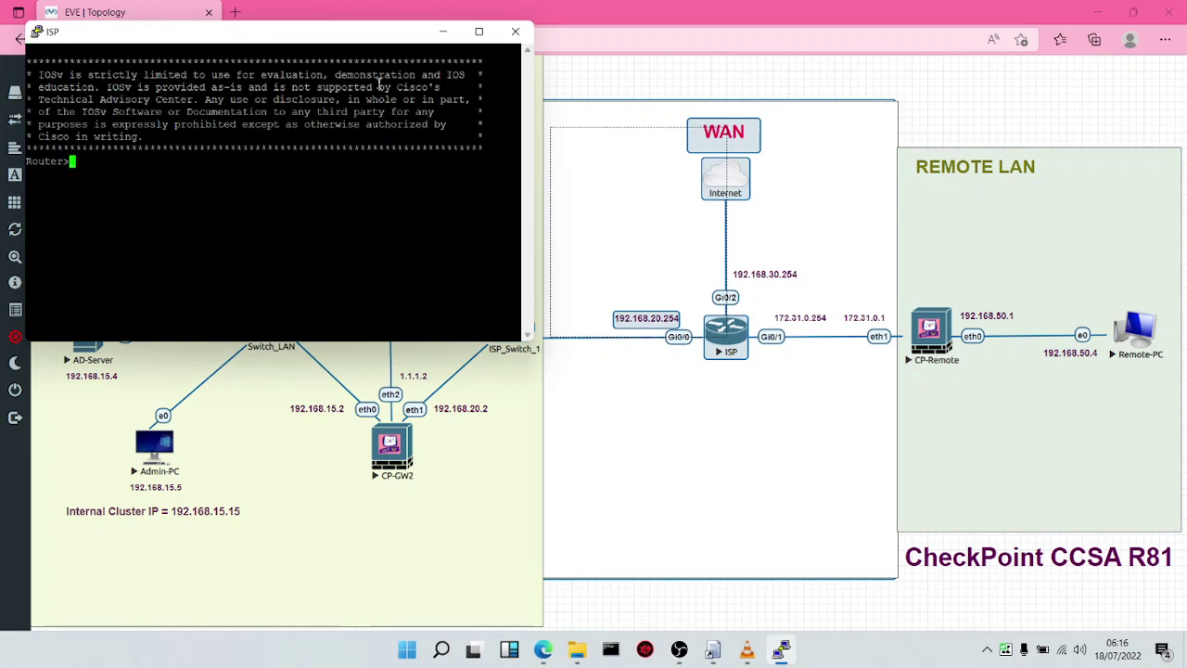
{"action": "left_click_drag", "start_coordinate": [326, 38], "coordinate": [343, 44]}
Enter configuration mode and give g0/0 address 192.168.20.254 255.255.255.0, enabled.
{"action": "type", "text": "nn"}
{"action": "key", "text": "Return"}
{"action": "type", "text": "conf t"}
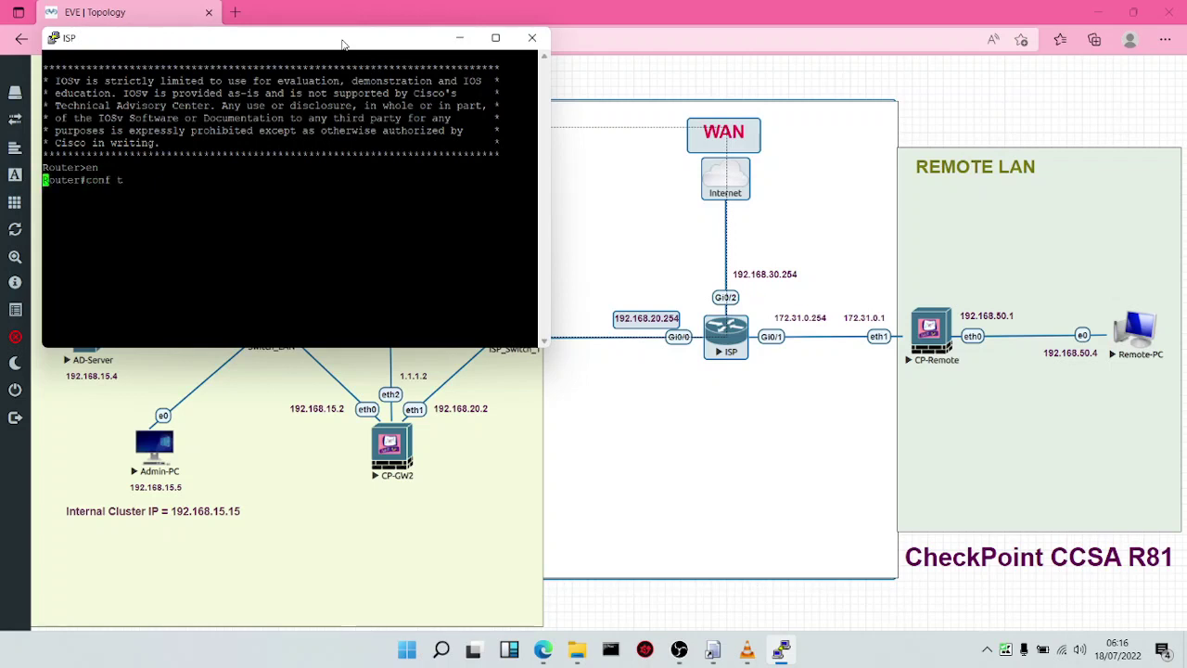
{"action": "key", "text": "Return"}
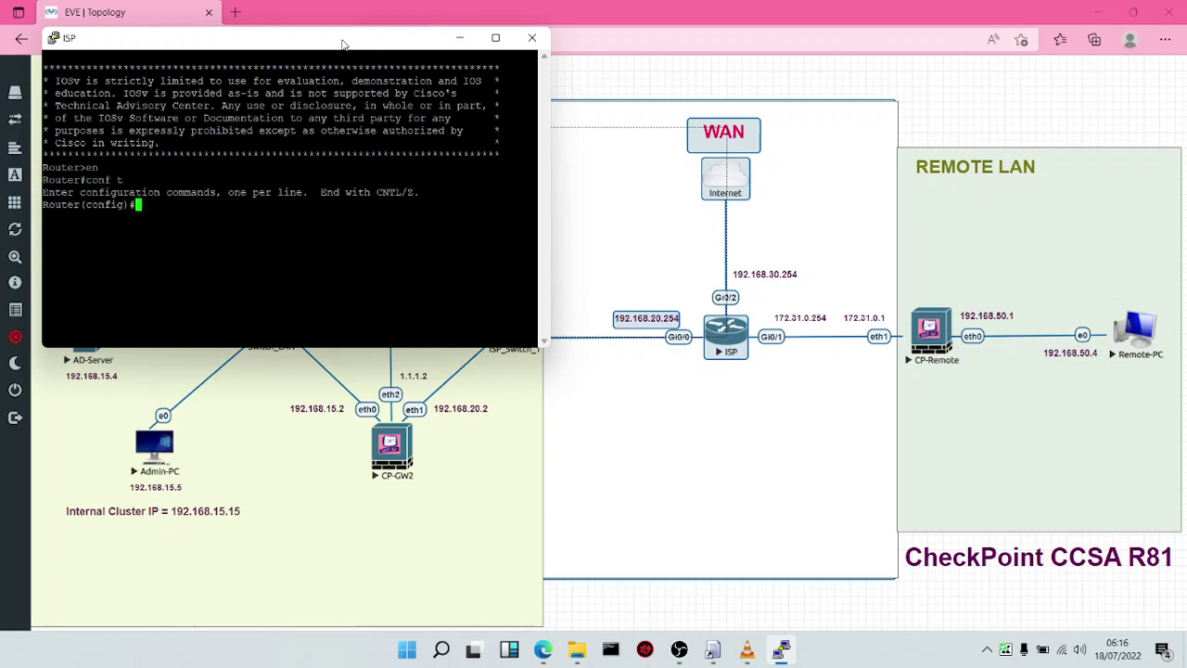
{"action": "type", "text": "int g"}
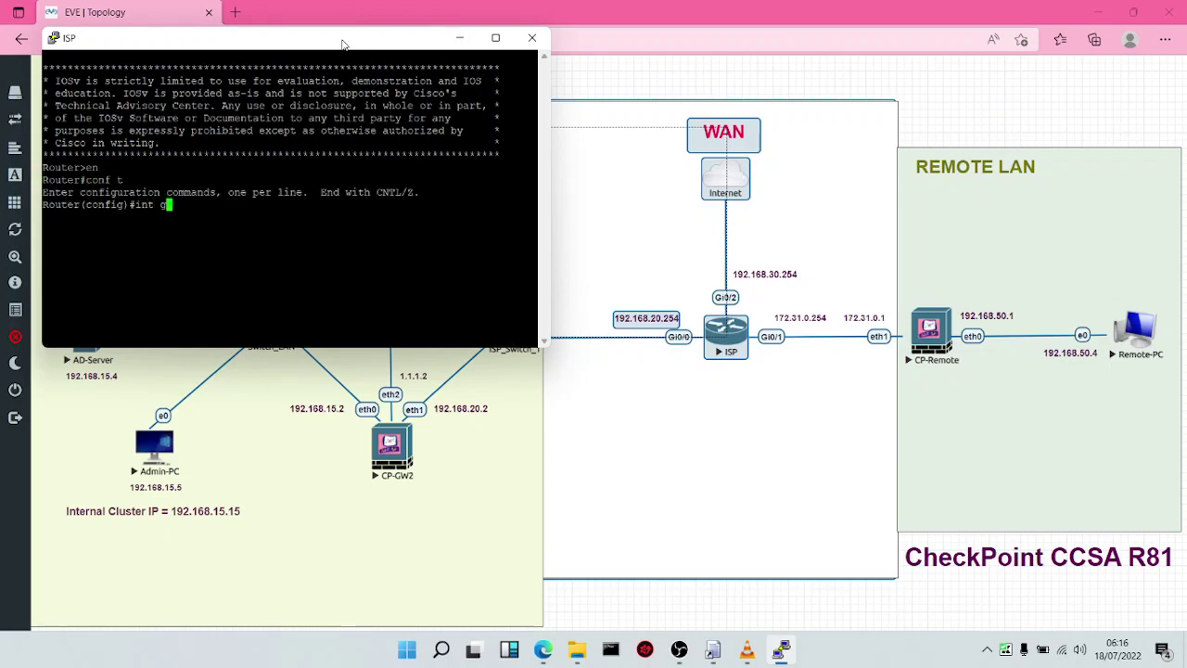
{"action": "type", "text": "0/0"}
{"action": "key", "text": "Return"}
{"action": "type", "text": "ip add "}
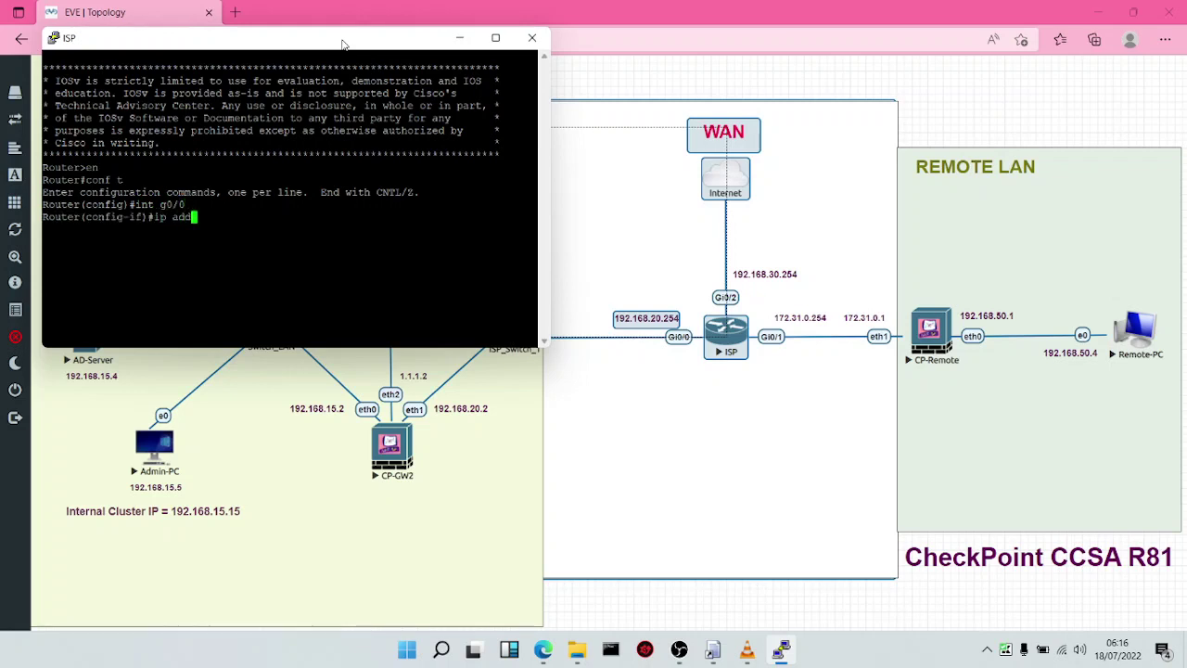
{"action": "type", "text": "192.1"}
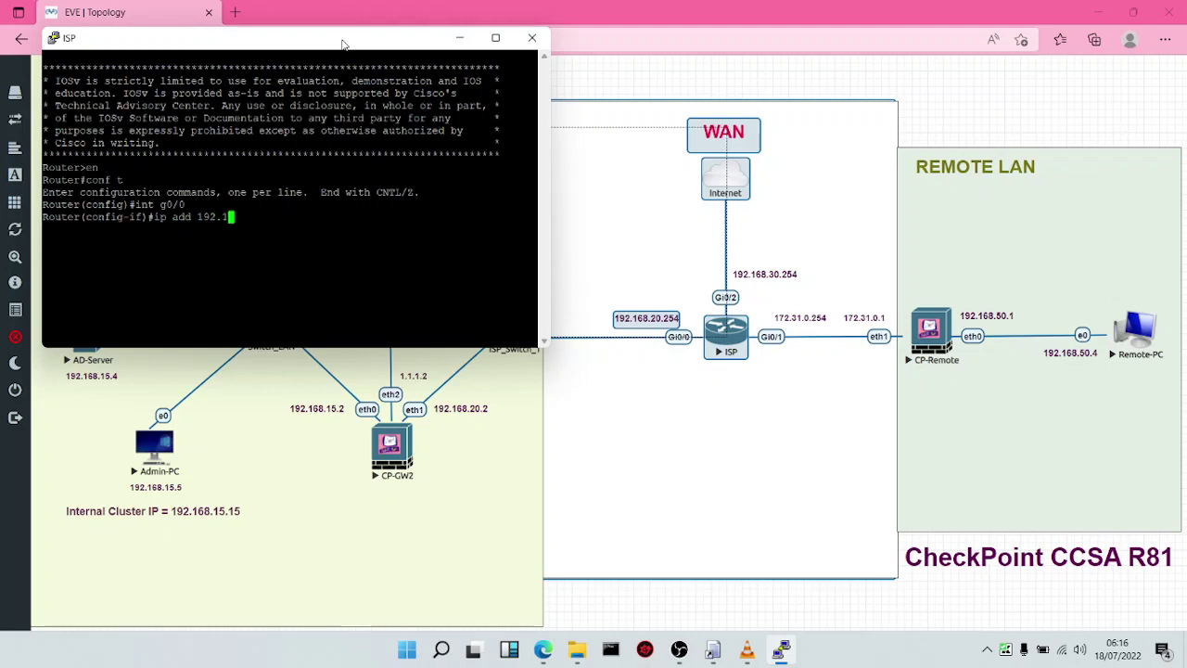
{"action": "type", "text": "68.1"}
{"action": "type", "text": "0.254 255.255.255.0"}
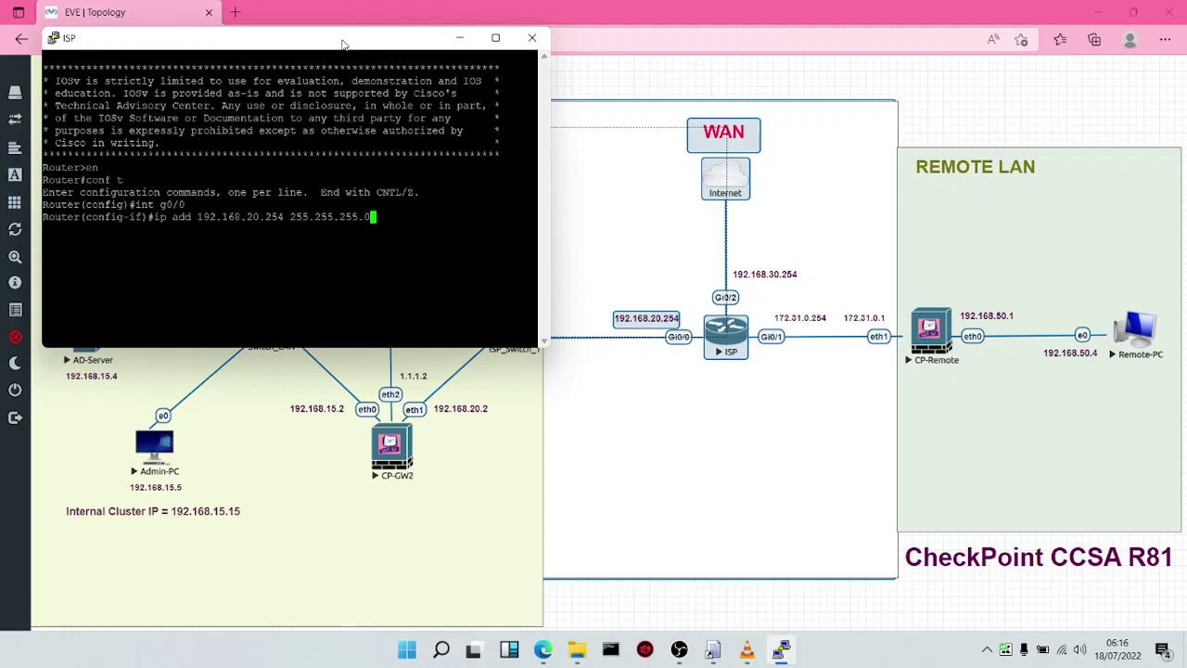
{"action": "key", "text": "Return"}
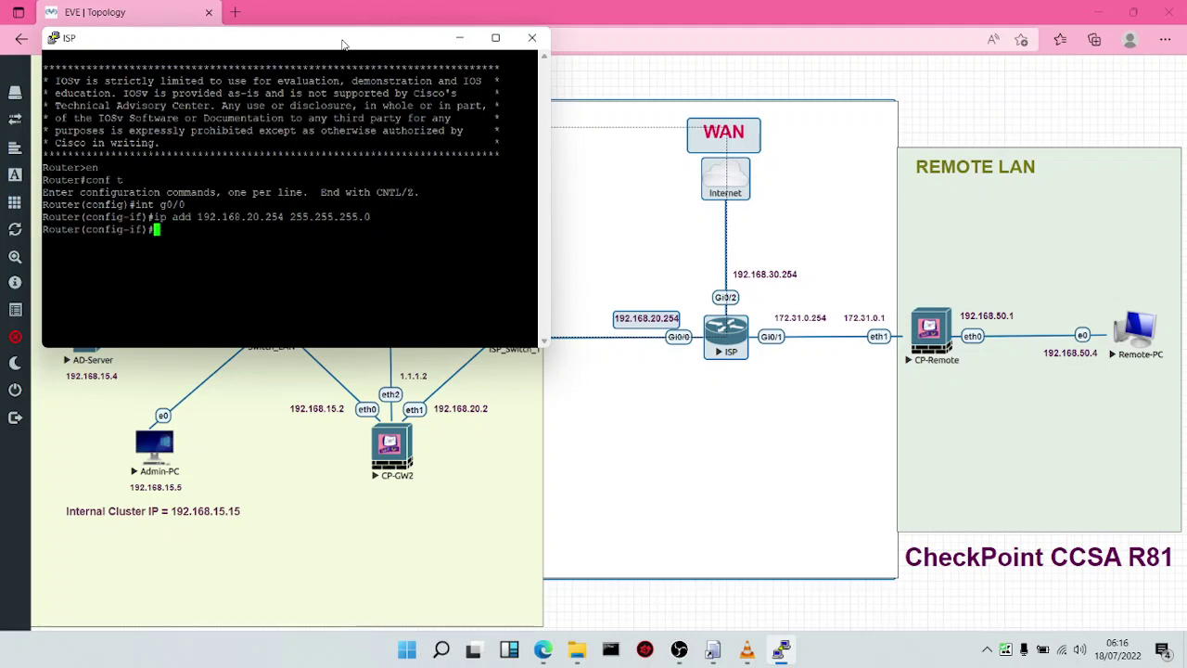
{"action": "type", "text": "no shut"}
{"action": "key", "text": "Return"}
Type the interface command for g0/1, correcting the interface number.
{"action": "type", "text": "int "}
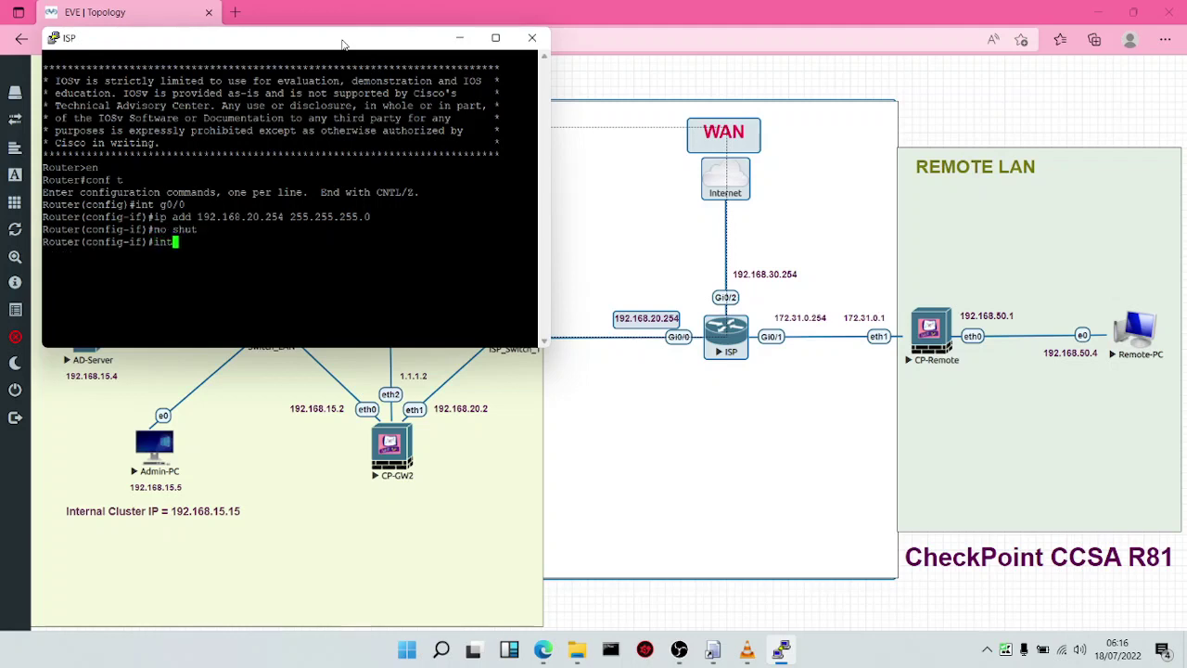
{"action": "type", "text": "g0/1"}
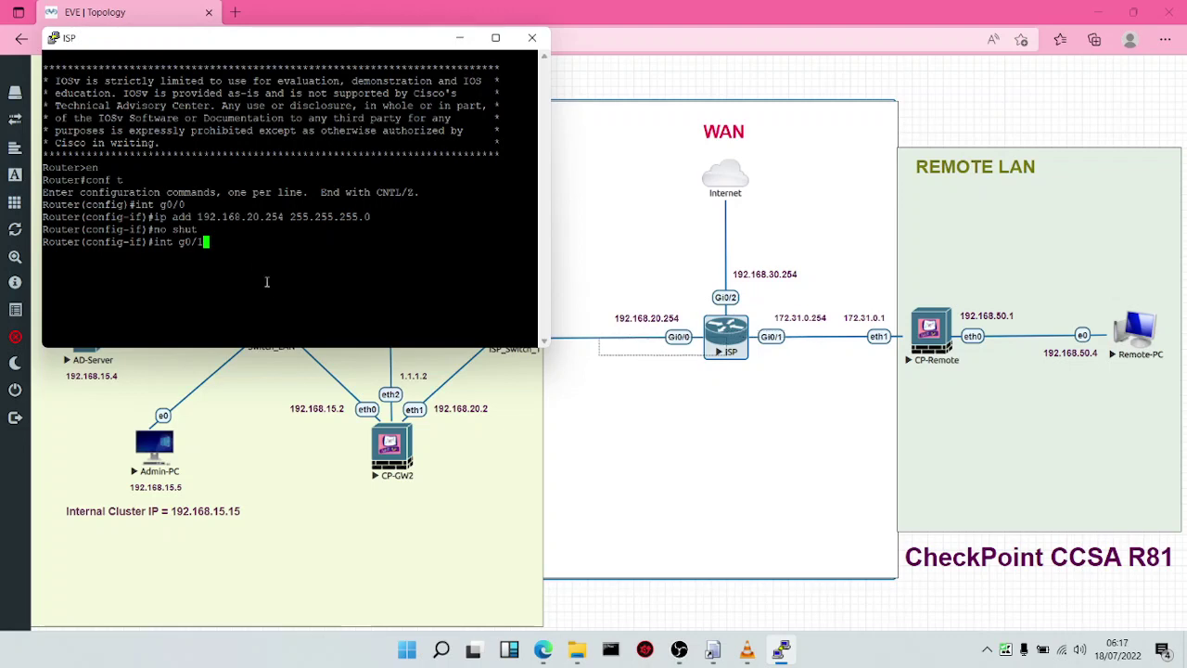
Assign 172.31.0.254 255.255.255.0 to g0/1 and bring it up.
{"action": "key", "text": "Return"}
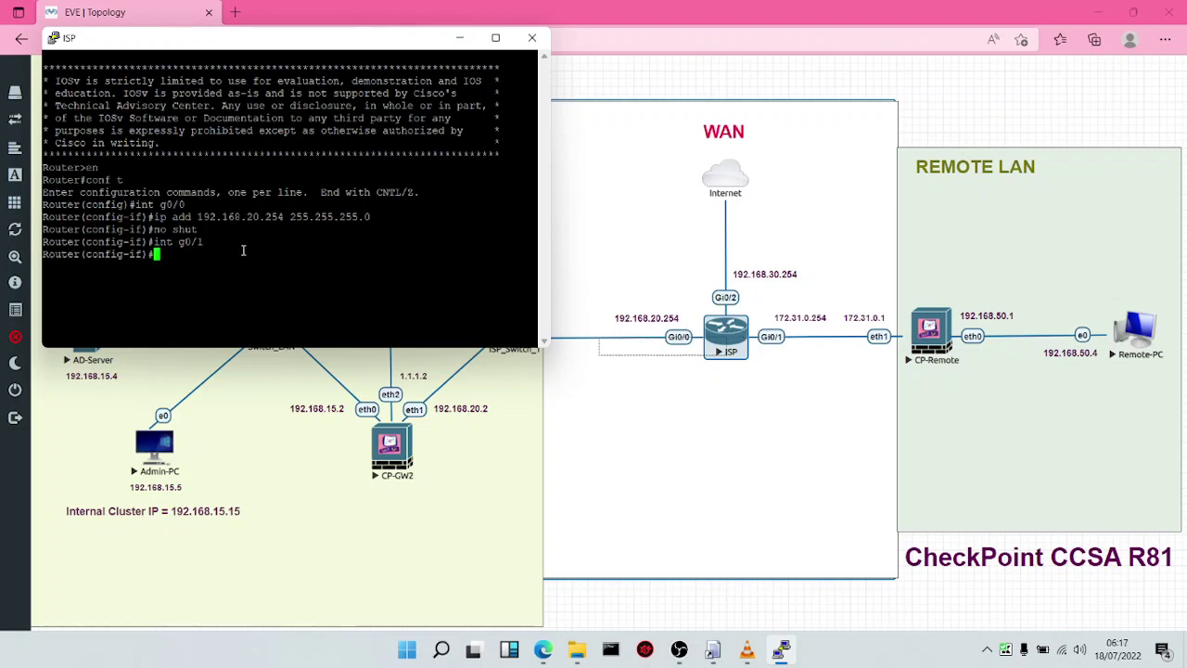
{"action": "type", "text": "ip add 172.31.0.254 2"}
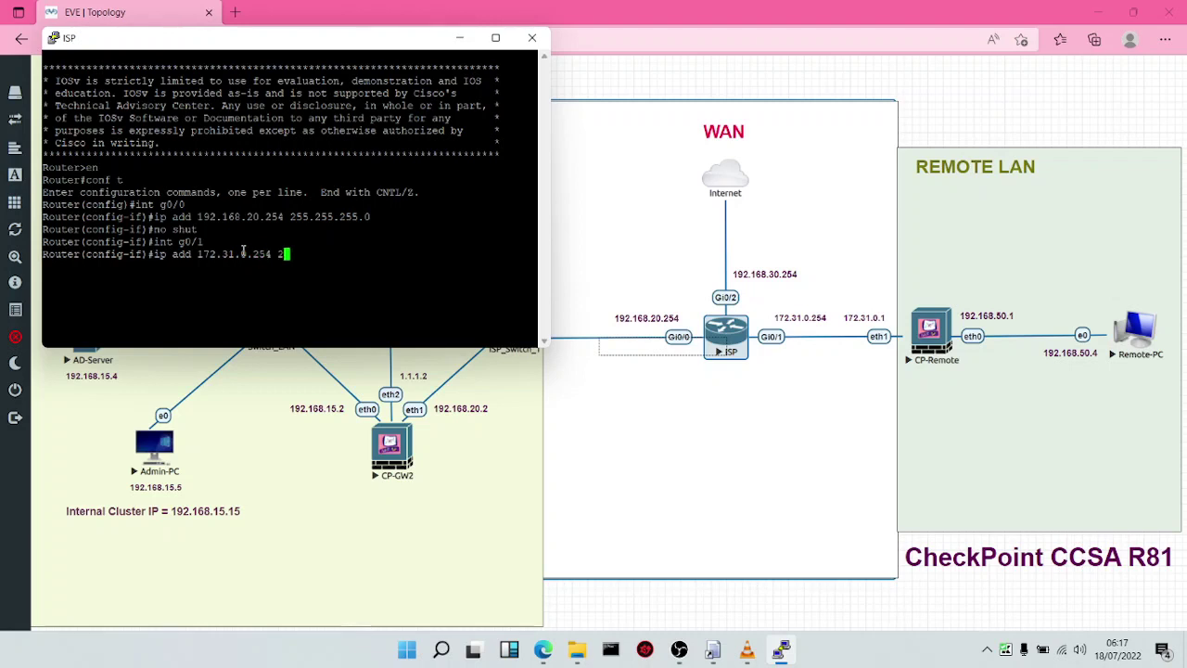
{"action": "type", "text": "55.255.255.0"}
{"action": "key", "text": "Return"}
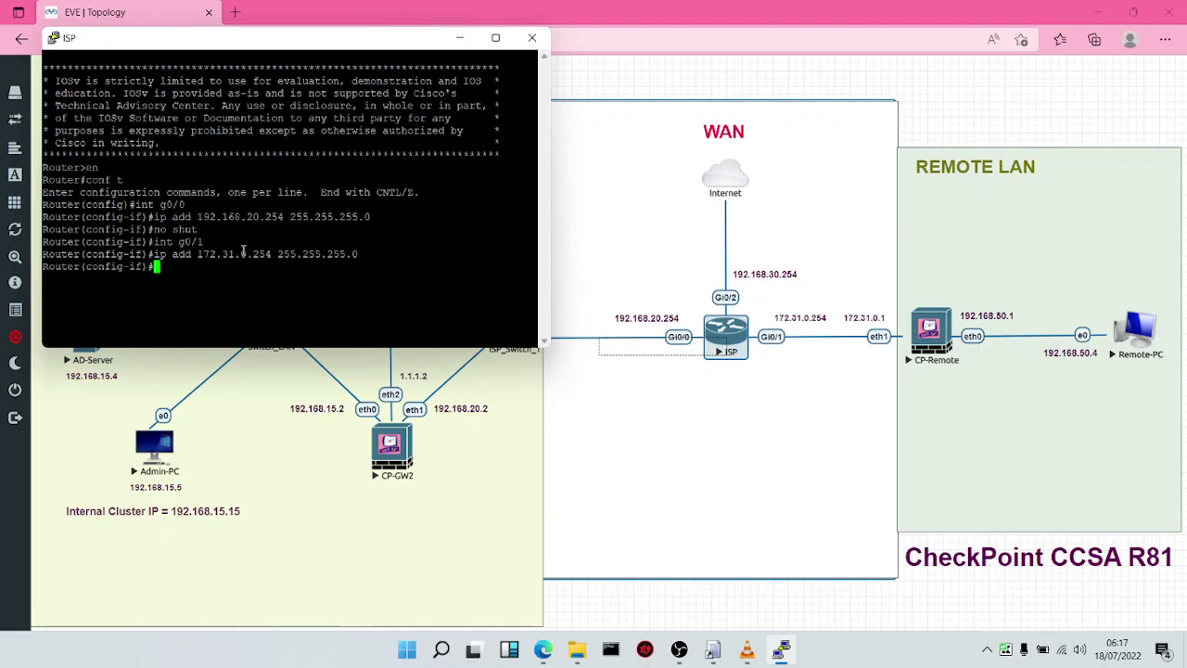
{"action": "type", "text": "no shut"}
{"action": "key", "text": "Return"}
Enter interface g0/2 configuration after glancing back at the lab topology.
{"action": "type", "text": "int "}
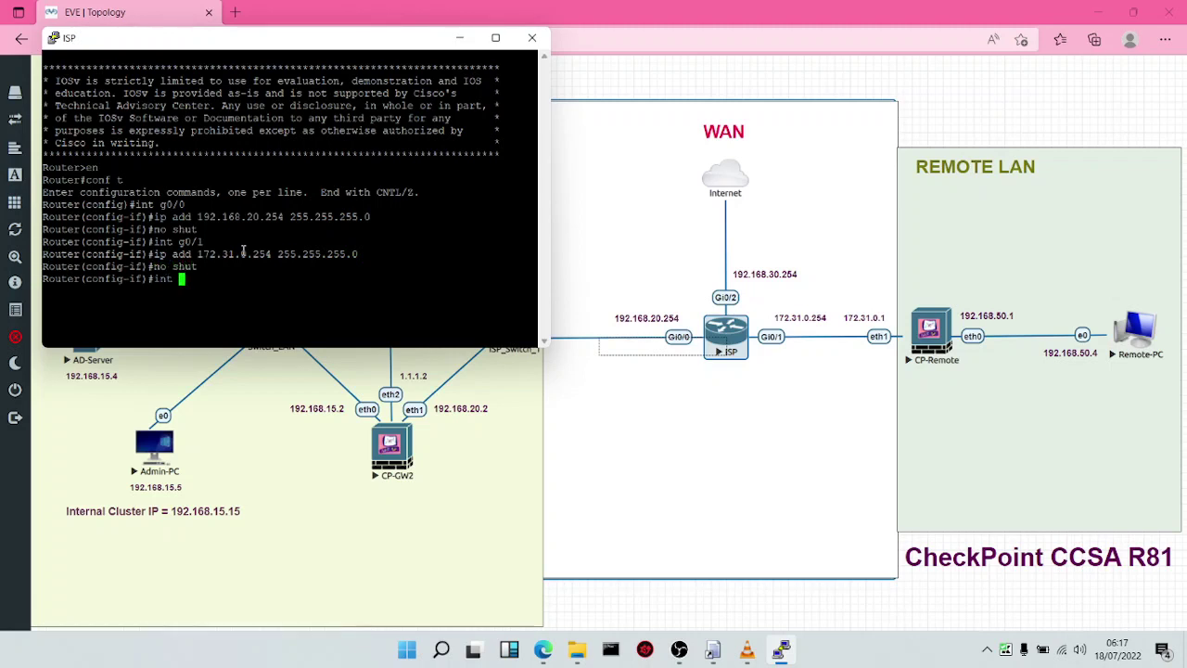
{"action": "type", "text": "g0/2"}
{"action": "key", "text": "Return"}
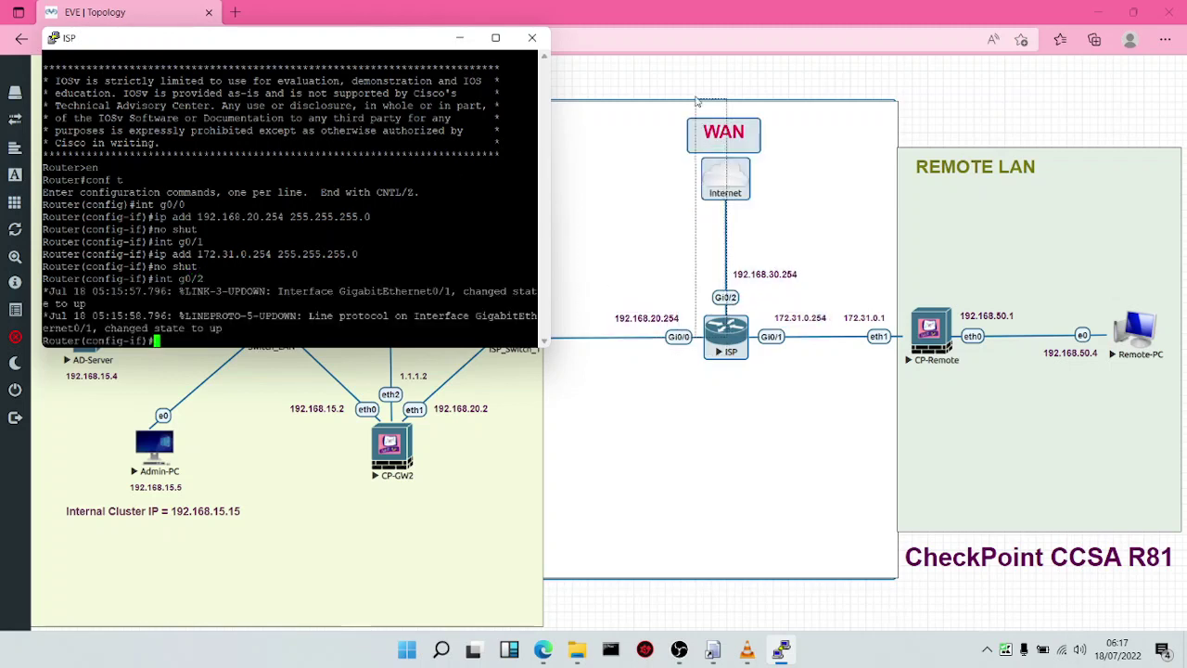
{"action": "left_click", "coordinate": [691, 213]}
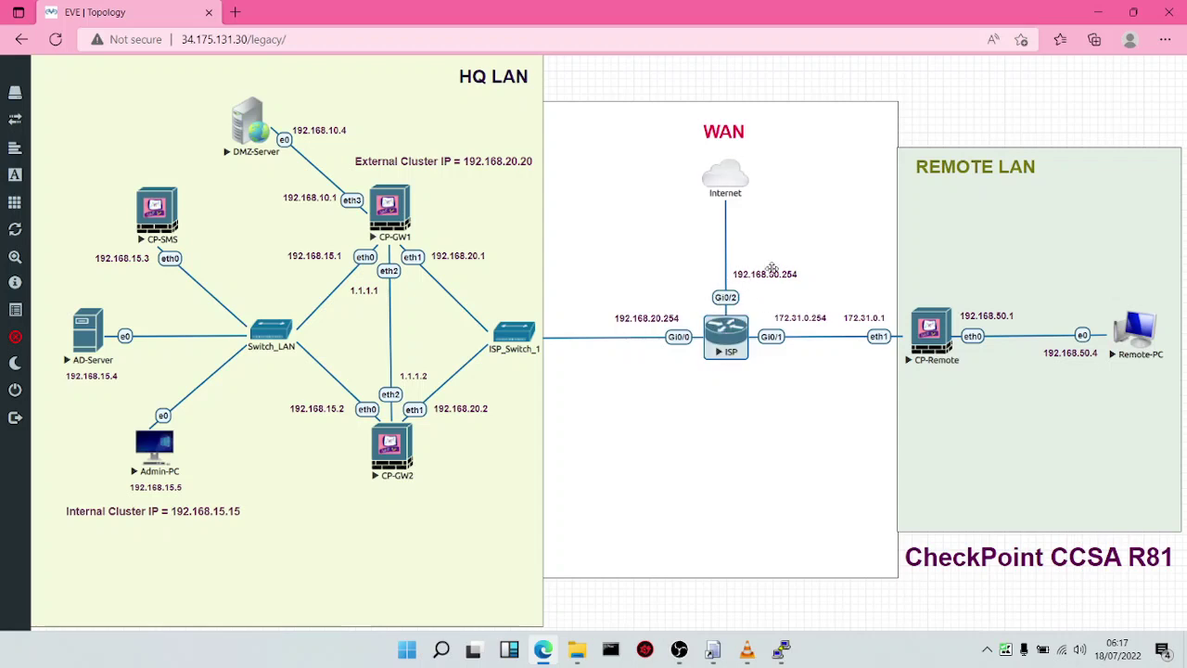
{"action": "left_click", "coordinate": [782, 649]}
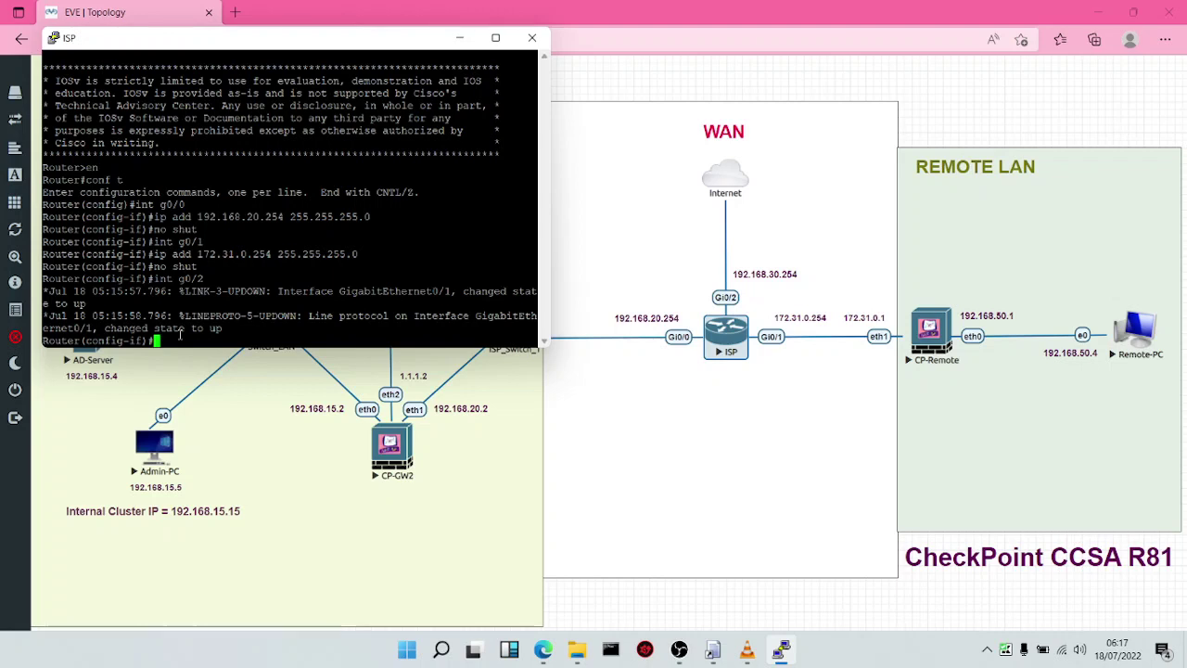
{"action": "key", "text": "Return"}
{"action": "key", "text": "Return"}
Give g0/2 the address 192.168.30.254 255.255.255.0 and issue no shutdown.
{"action": "type", "text": "ip add 19"}
{"action": "key", "text": "BackSpace"}
{"action": "key", "text": "BackSpace"}
{"action": "key", "text": "BackSpace"}
{"action": "key", "text": "BackSpace"}
{"action": "key", "text": "BackSpace"}
{"action": "type", "text": "d"}
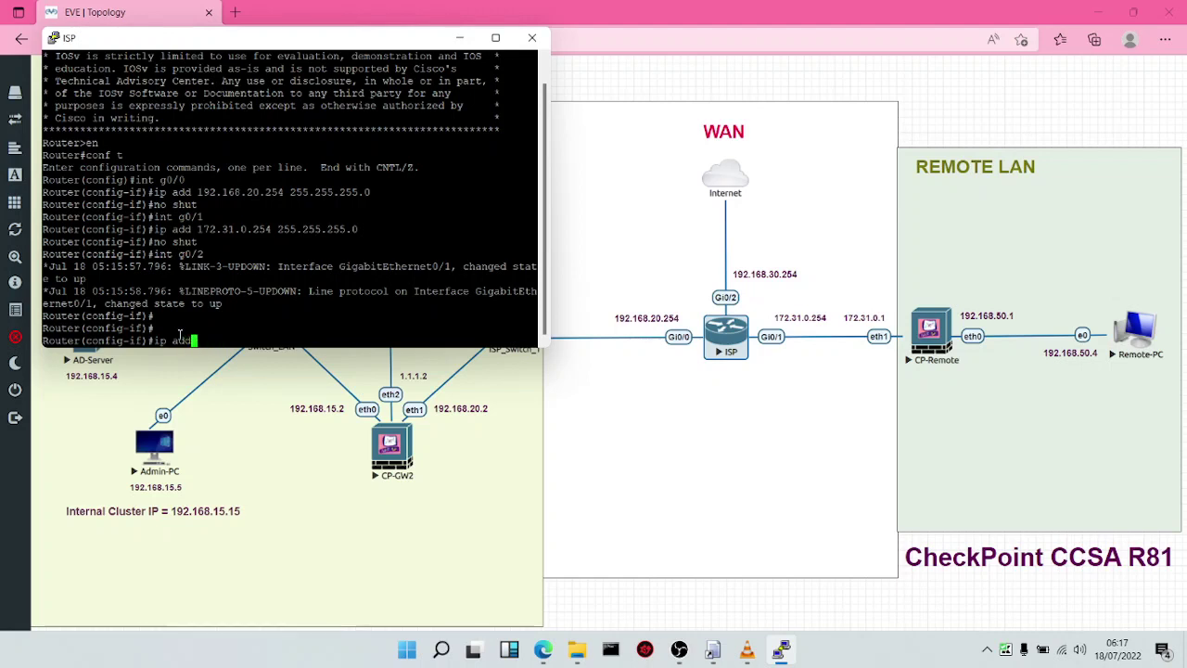
{"action": "type", "text": "dress 192.168.30."}
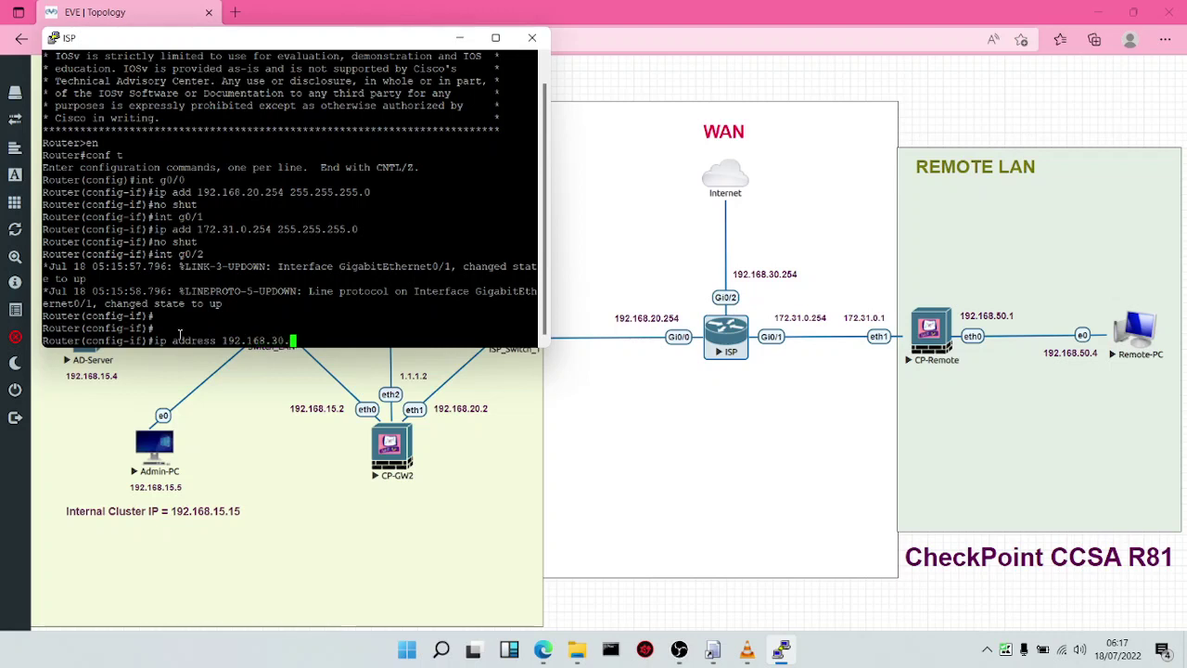
{"action": "type", "text": "254 255.255."}
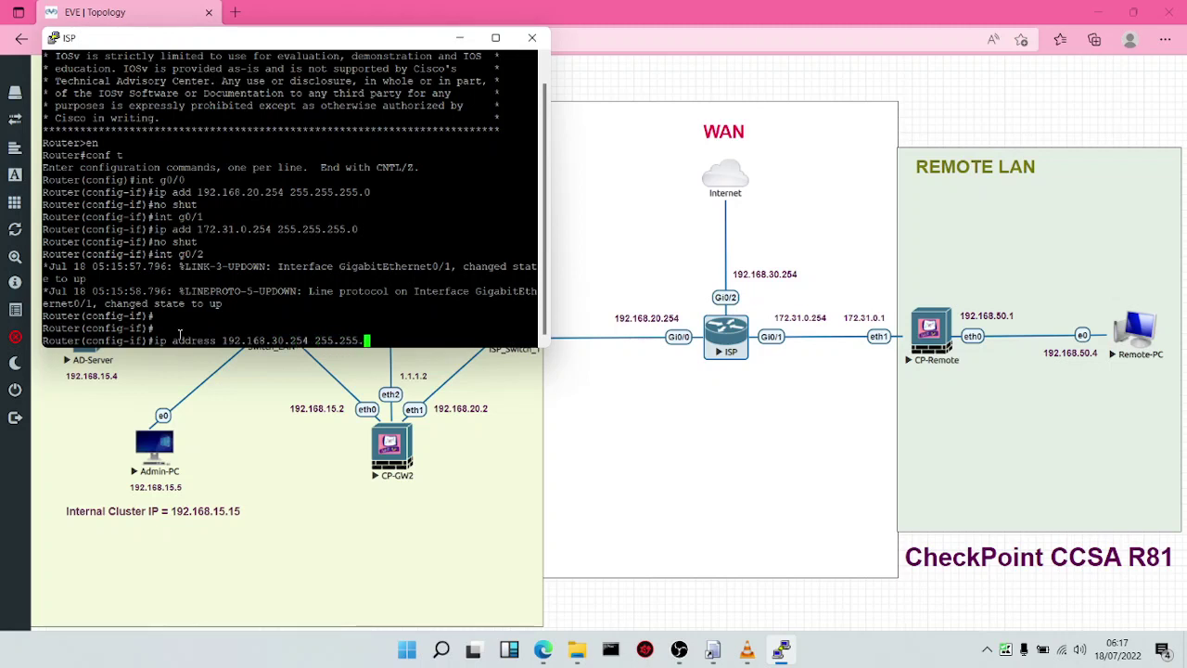
{"action": "type", "text": "255.0"}
{"action": "key", "text": "Return"}
{"action": "type", "text": "no shut"}
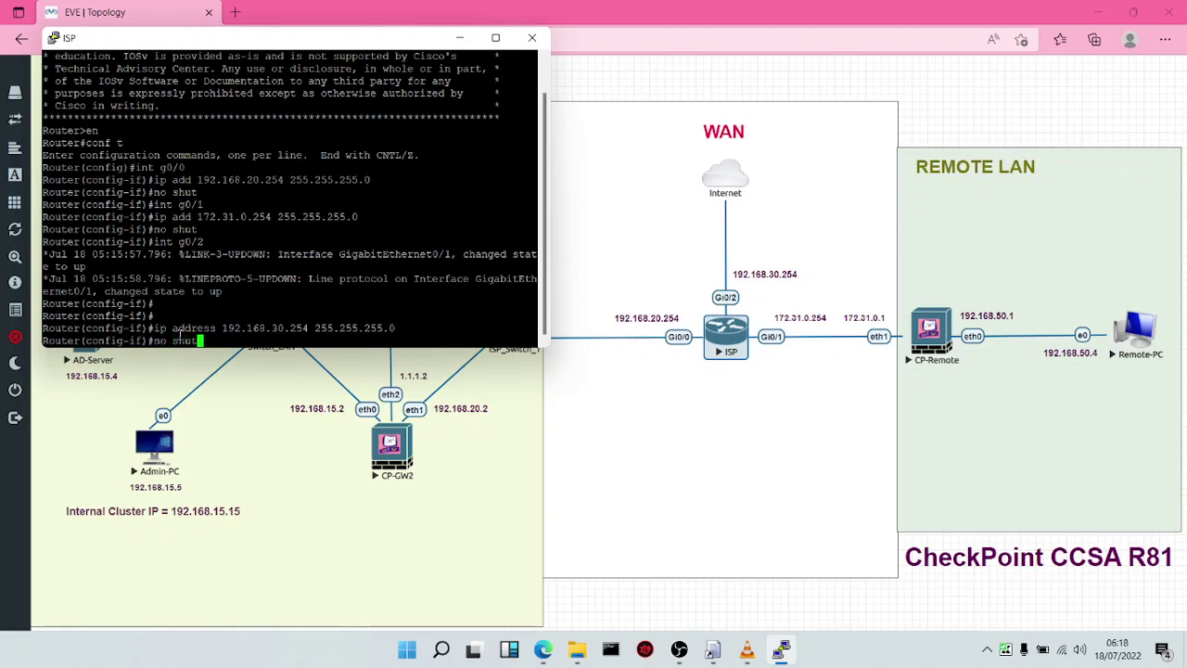
{"action": "key", "text": "BackSpace"}
{"action": "key", "text": "BackSpace"}
{"action": "key", "text": "BackSpace"}
{"action": "key", "text": "BackSpace"}
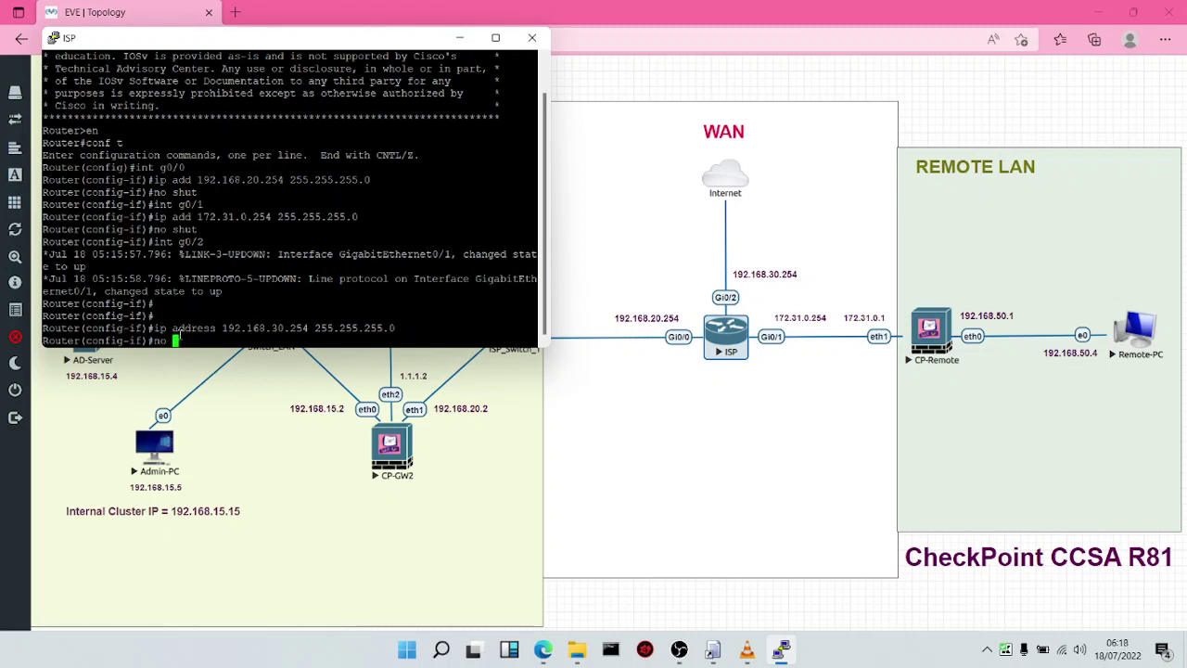
{"action": "type", "text": "shut"}
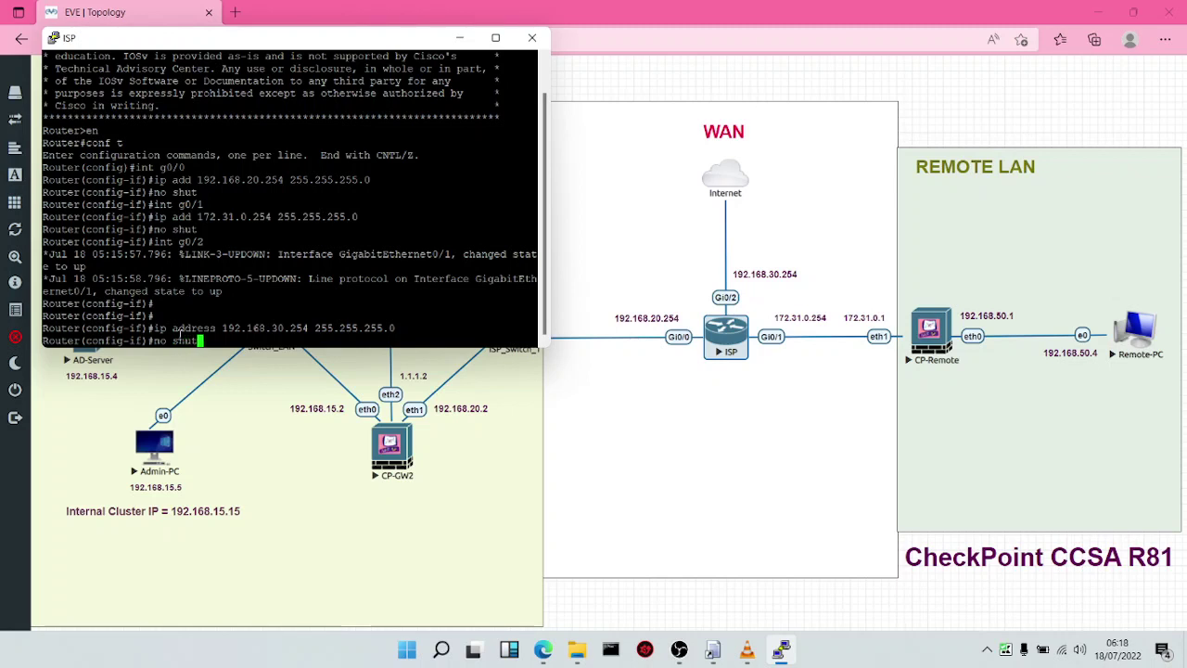
{"action": "type", "text": "down"}
{"action": "key", "text": "Return"}
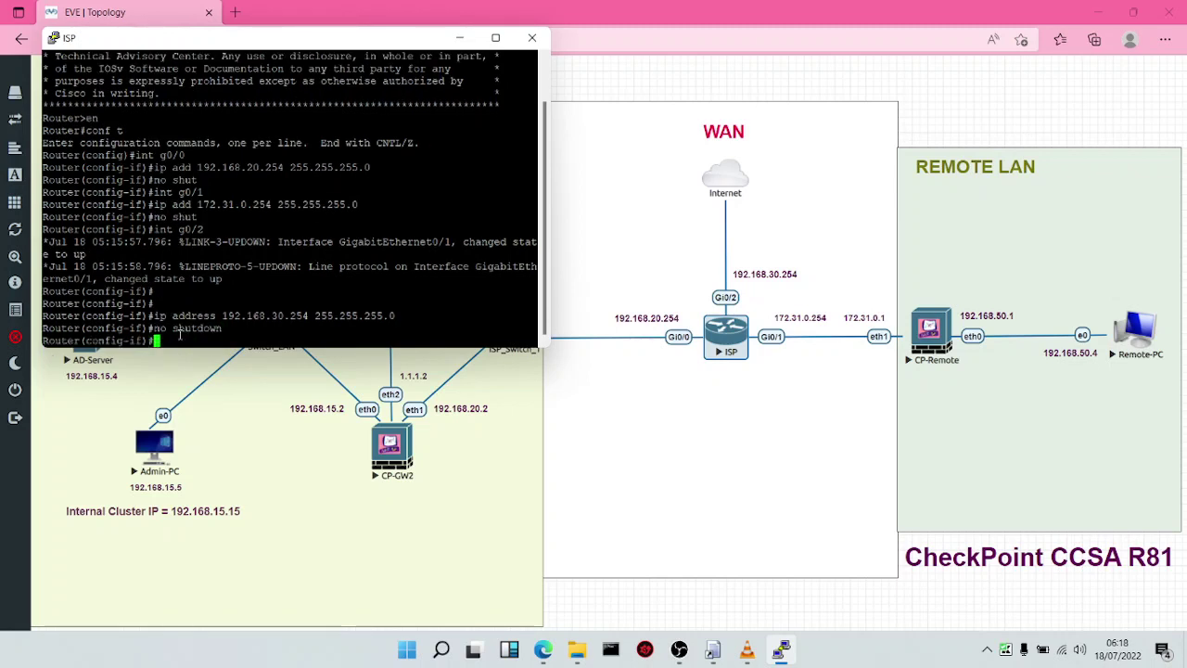
Exit interface configuration back to the Router(config)# prompt.
{"action": "key", "text": "Return"}
{"action": "key", "text": "Return"}
{"action": "type", "text": "enx"}
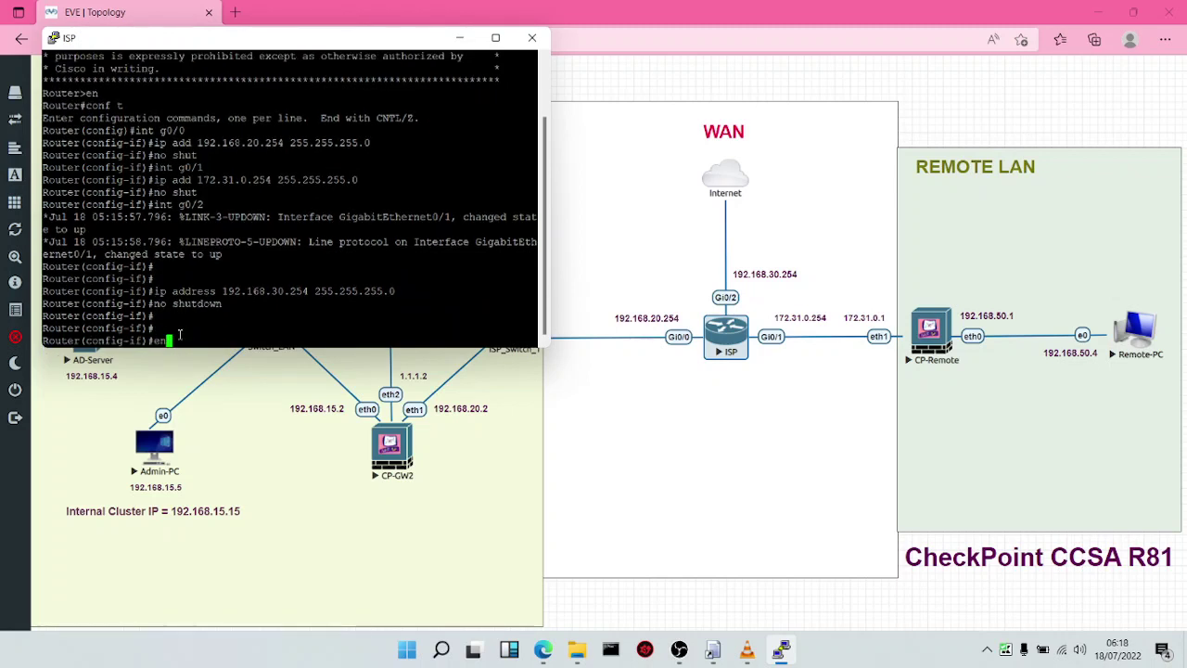
{"action": "key", "text": "Return"}
{"action": "key", "text": "Return"}
{"action": "key", "text": "Return"}
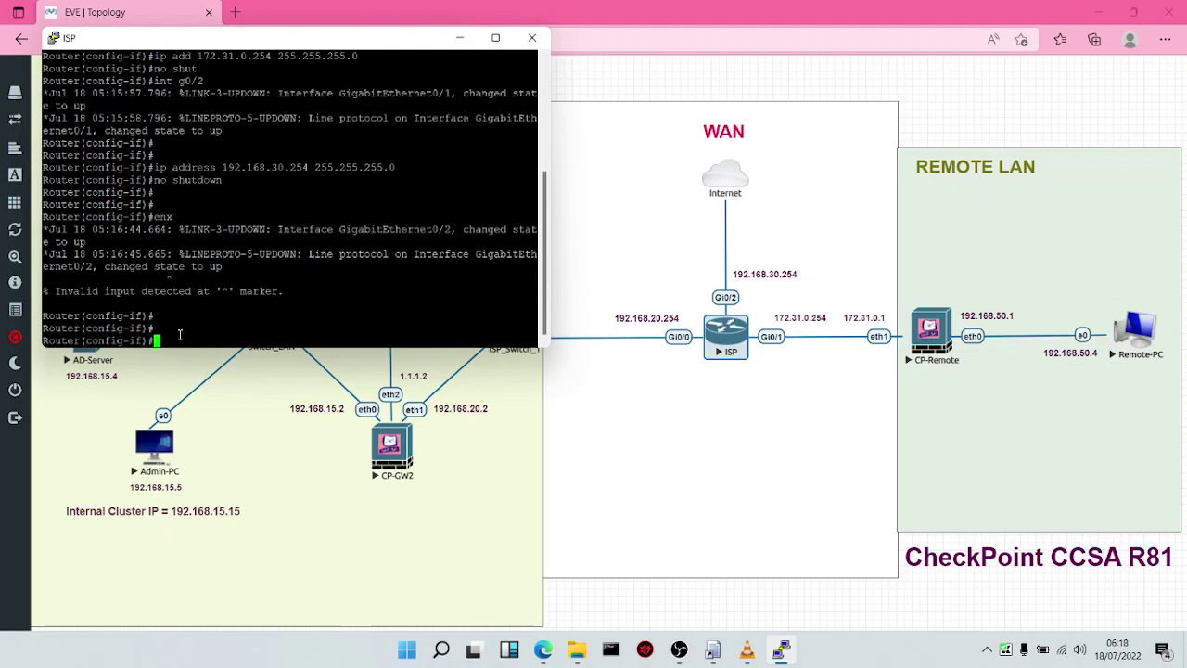
{"action": "type", "text": "en"}
{"action": "key", "text": "BackSpace"}
{"action": "key", "text": "BackSpace"}
{"action": "type", "text": "exit"}
{"action": "key", "text": "Return"}
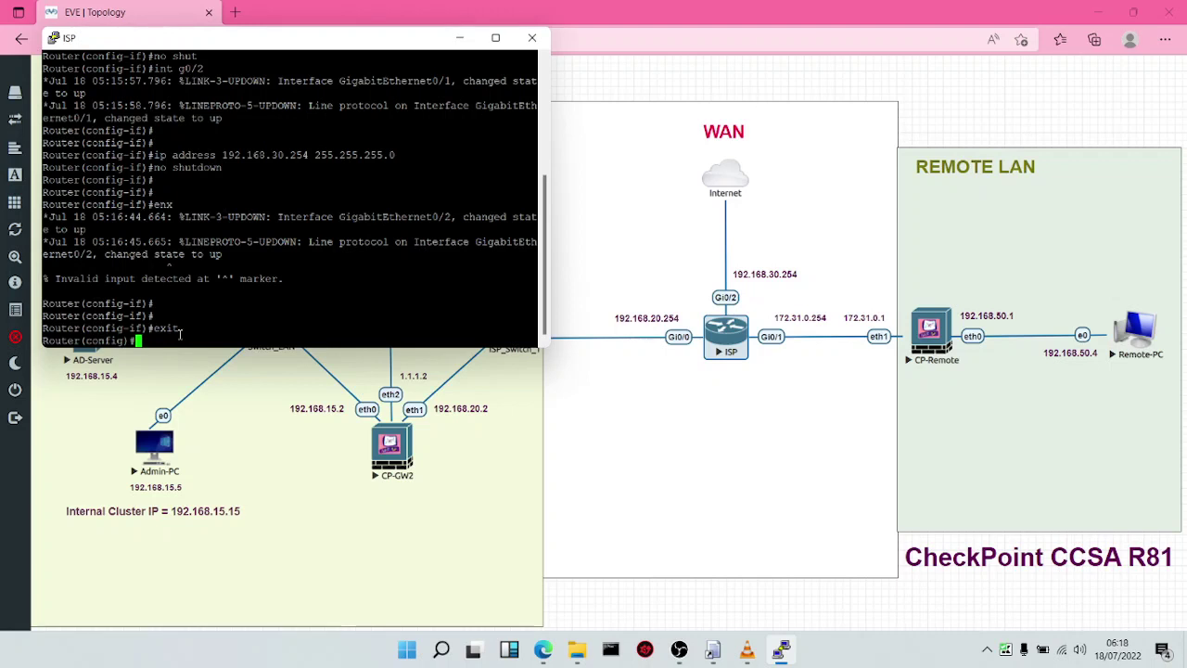
Add the static route 0.0.0.0 0.0.0.0 via next hop 192.168.30.1.
{"action": "key", "text": "Return"}
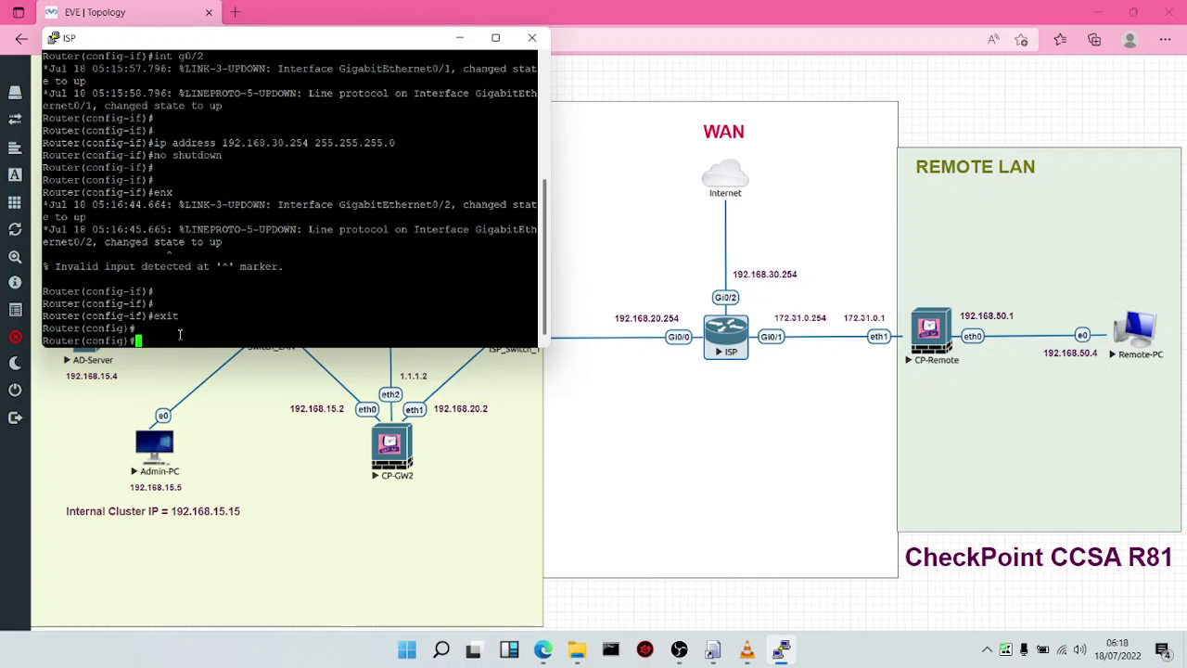
{"action": "key", "text": "Return"}
{"action": "type", "text": "ip route 0"}
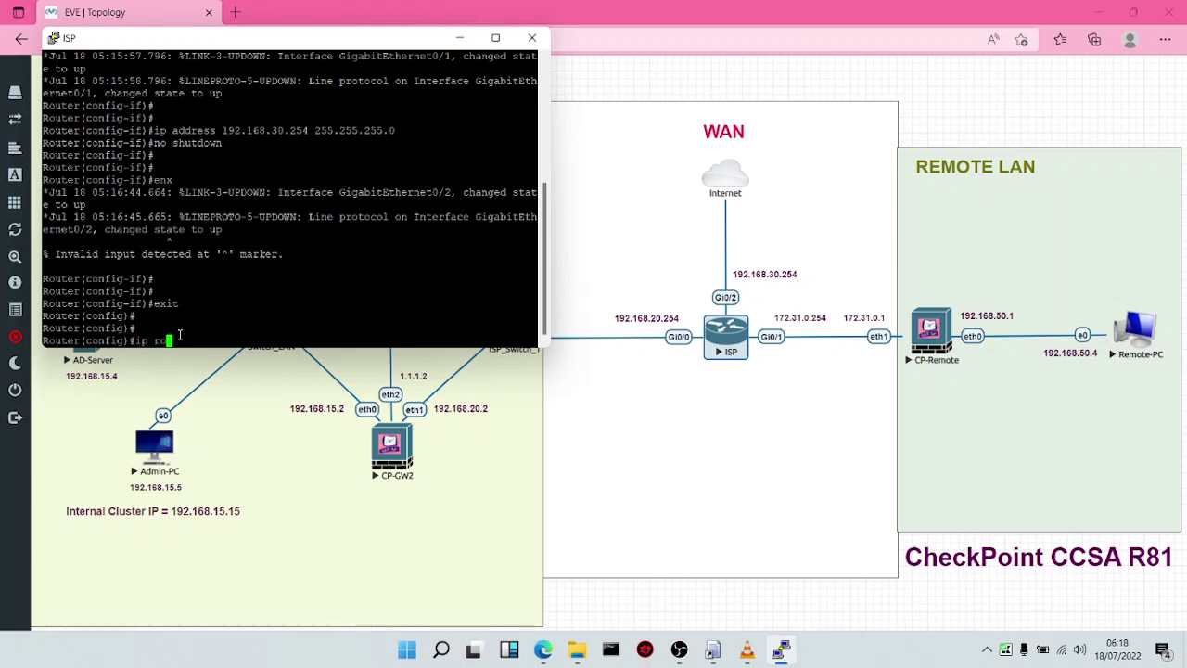
{"action": "type", "text": ".0.0.0 0.0.0.0 192.1"}
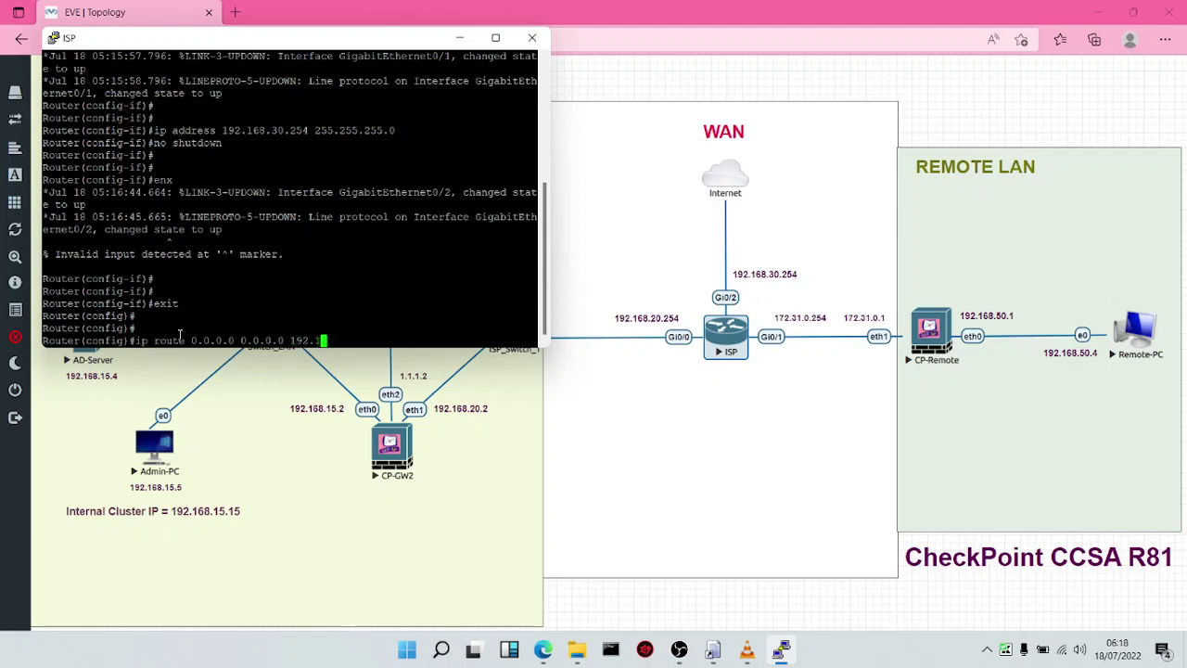
{"action": "type", "text": "68.30.1"}
{"action": "key", "text": "Return"}
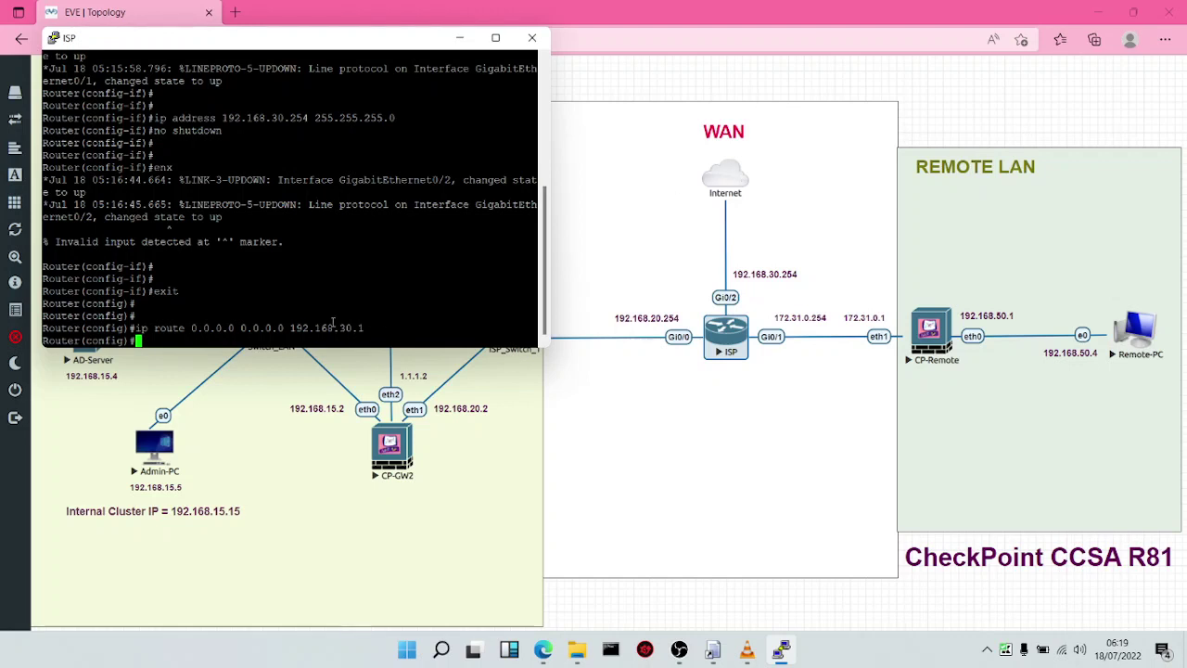
Set name server 8.8.8.8 and default gateway 192.168.30.1, then end configuration.
{"action": "type", "text": "ip name-server 8.8.8.8"}
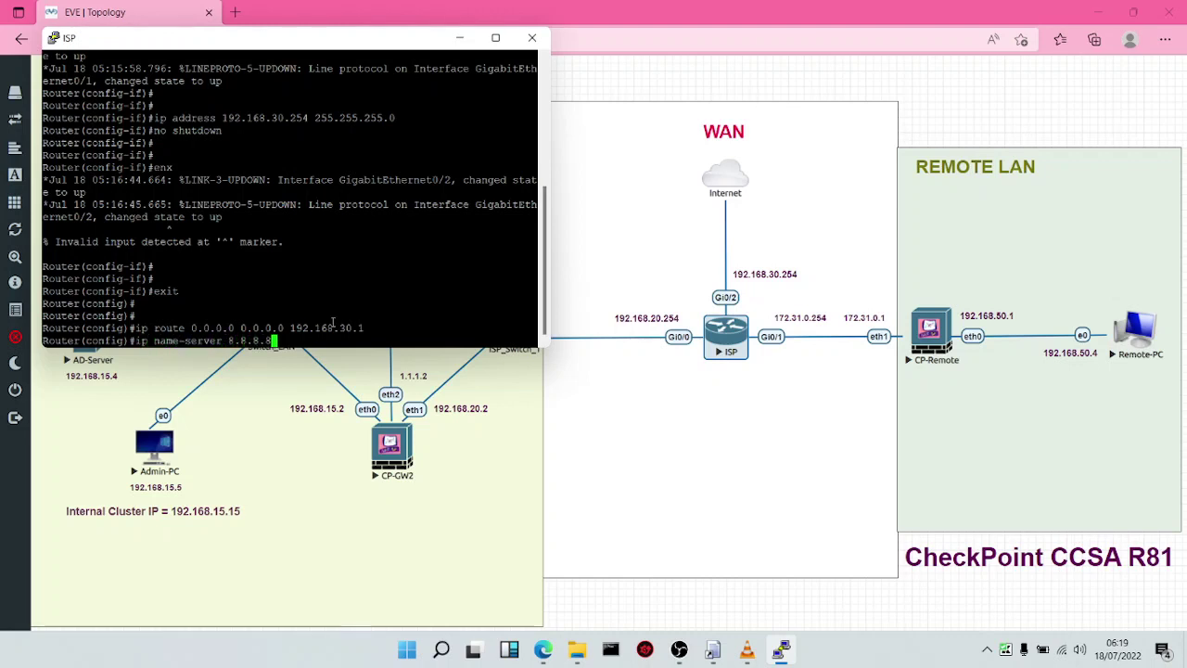
{"action": "key", "text": "Return"}
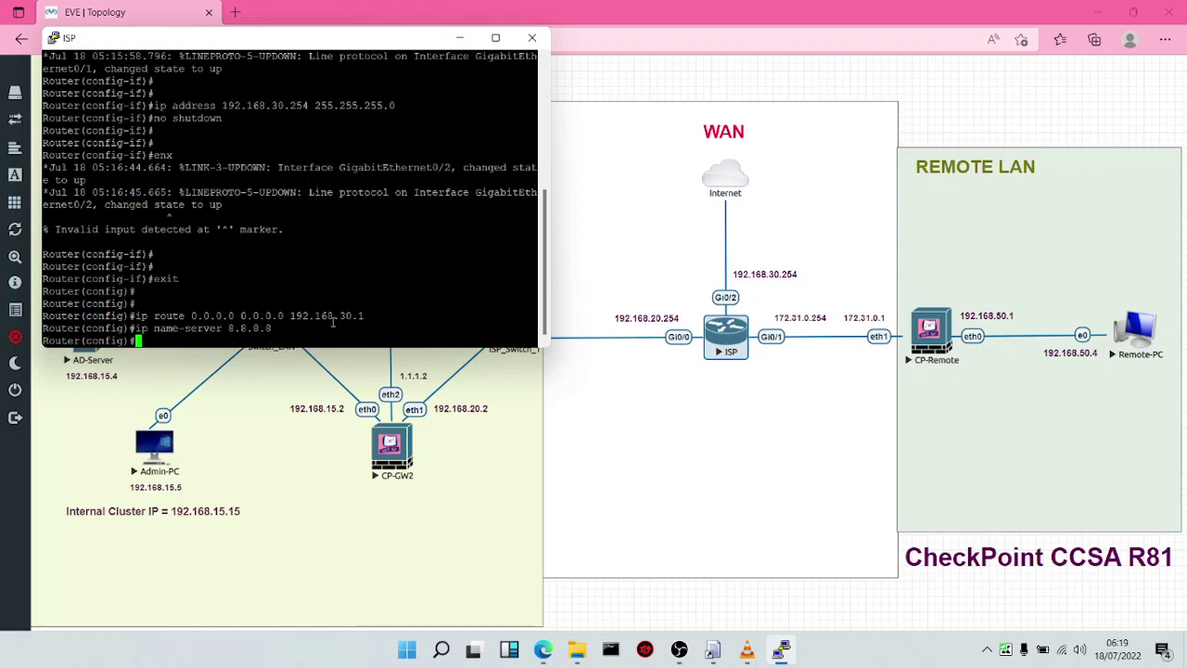
{"action": "type", "text": "ip de"}
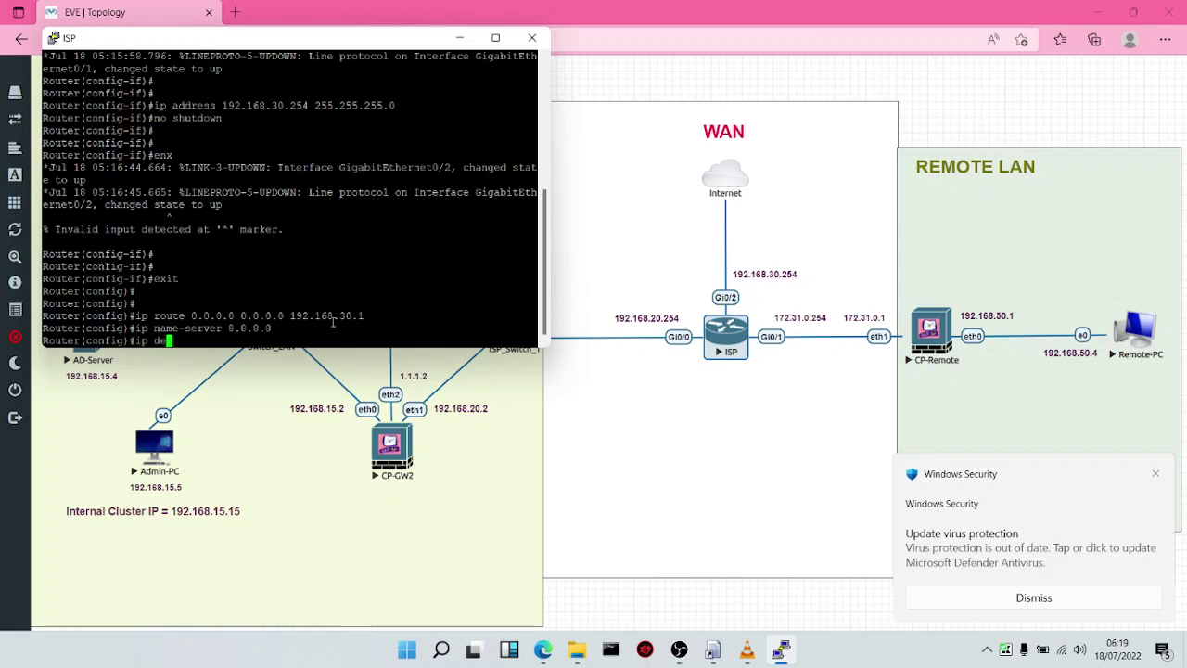
{"action": "type", "text": "fault-gateway "}
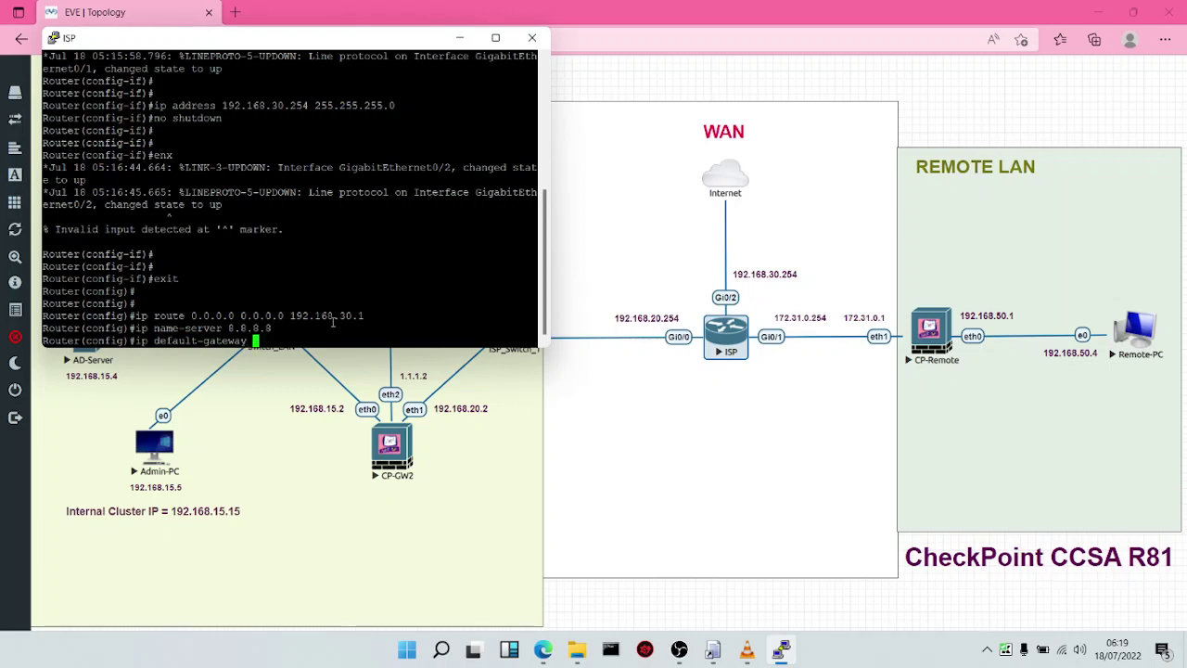
{"action": "type", "text": "192.1"}
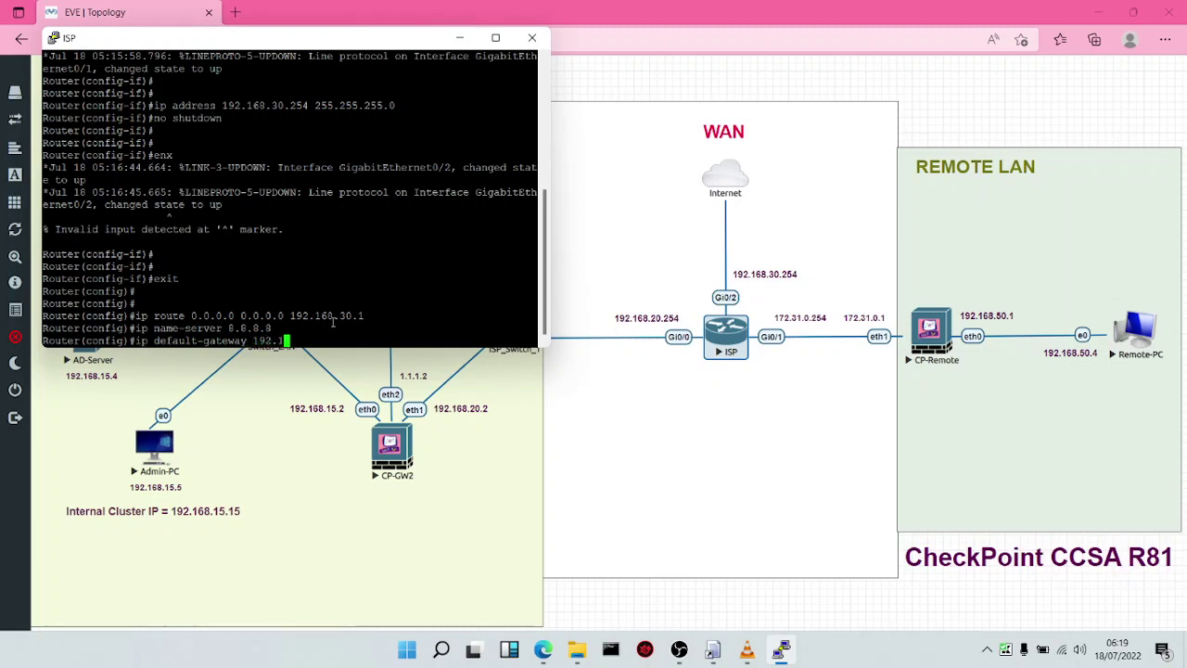
{"action": "type", "text": "68.30.1"}
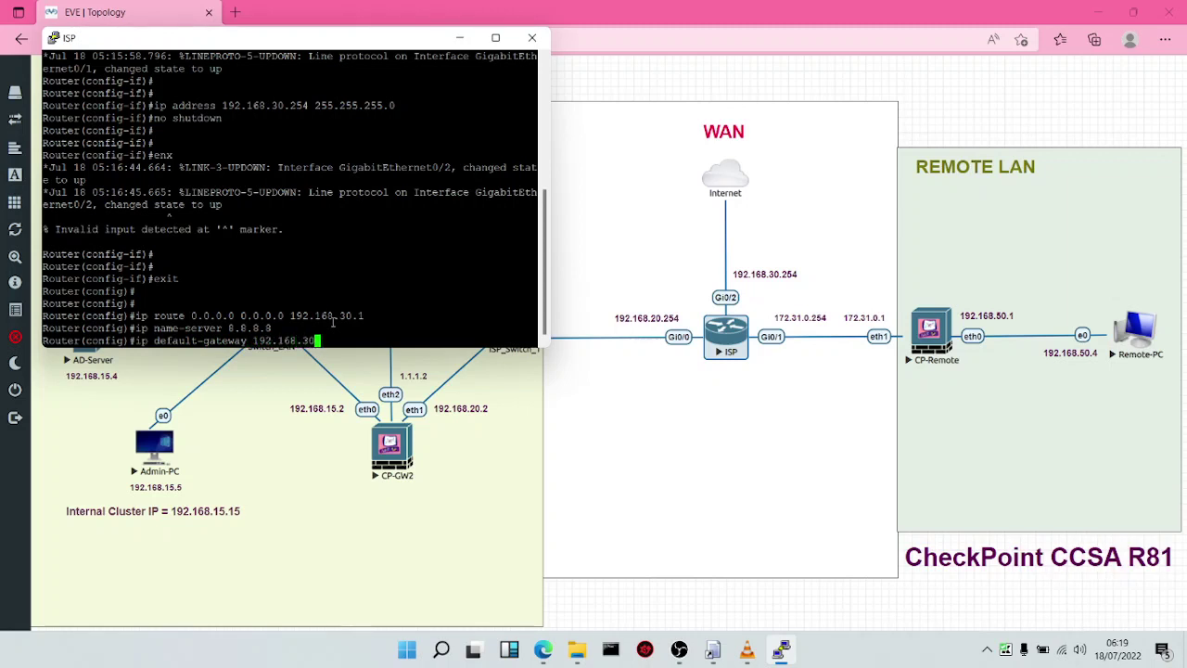
{"action": "key", "text": "Return"}
{"action": "key", "text": "Return"}
{"action": "key", "text": "Return"}
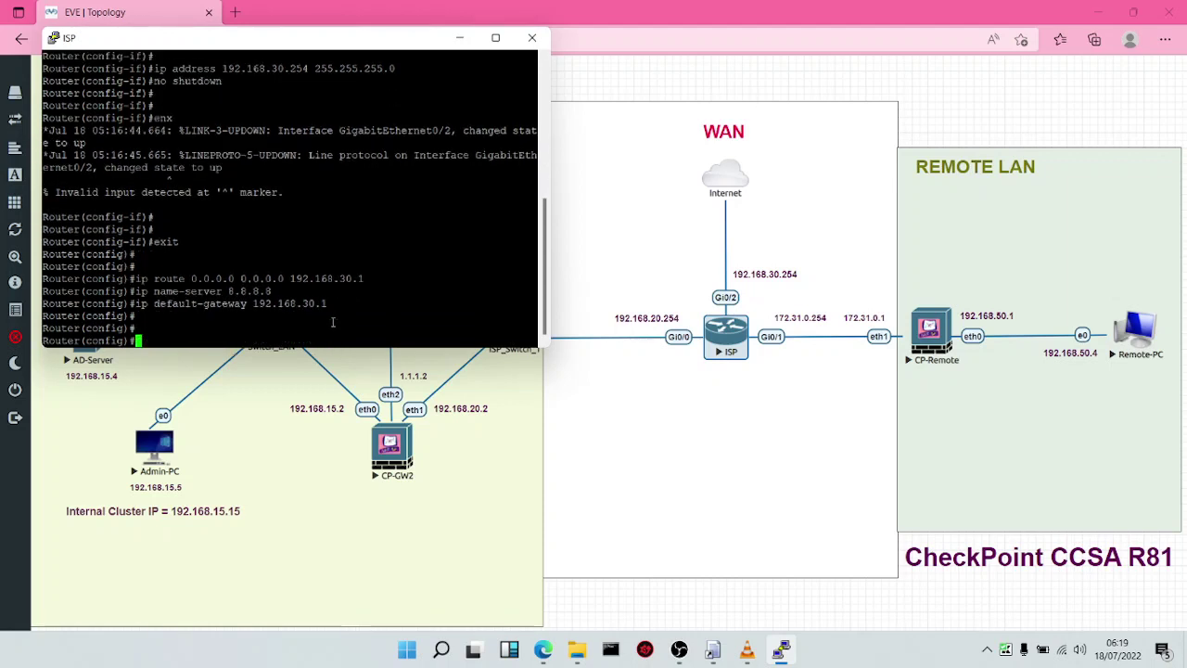
{"action": "type", "text": "end"}
{"action": "key", "text": "Return"}
{"action": "key", "text": "Return"}
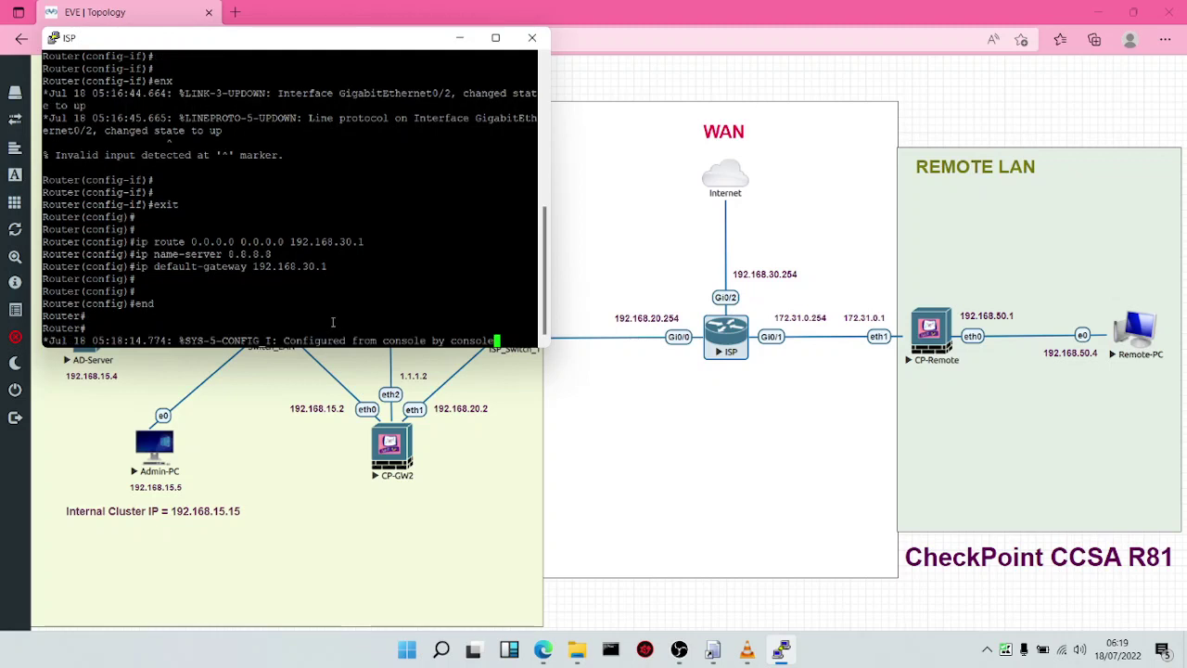
{"action": "key", "text": "Return"}
{"action": "key", "text": "Return"}
{"action": "key", "text": "Return"}
{"action": "key", "text": "Return"}
{"action": "key", "text": "Return"}
Save the running configuration with wr.
{"action": "type", "text": "wr"}
{"action": "key", "text": "Return"}
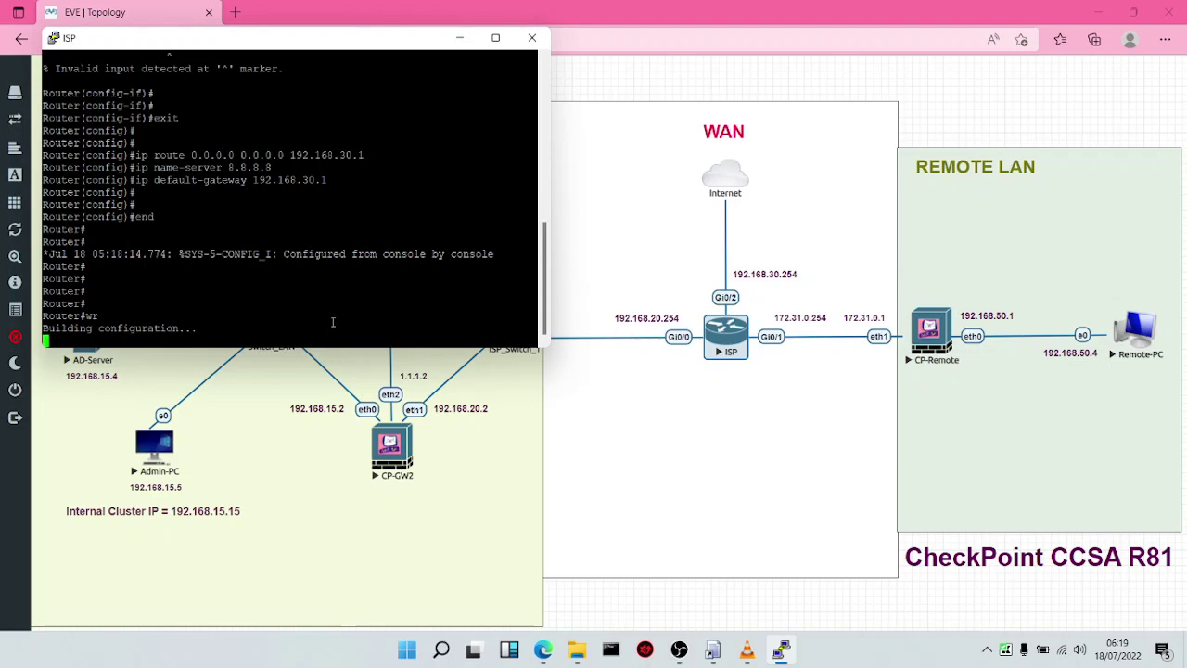
{"action": "key", "text": "Return"}
{"action": "key", "text": "Return"}
{"action": "key", "text": "Return"}
{"action": "key", "text": "Return"}
{"action": "key", "text": "Return"}
Ping 8.8.8.8 to confirm connectivity succeeds at 100%.
{"action": "type", "text": "ping 8.8.8.8"}
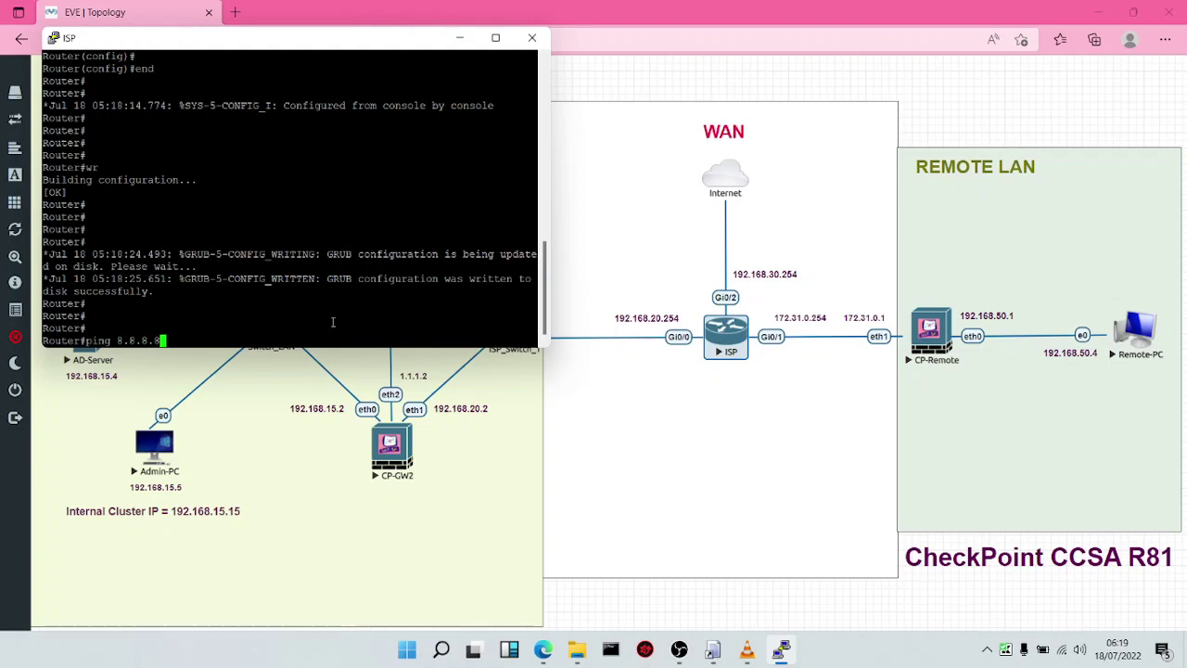
{"action": "key", "text": "Return"}
{"action": "key", "text": "Return"}
{"action": "key", "text": "Return"}
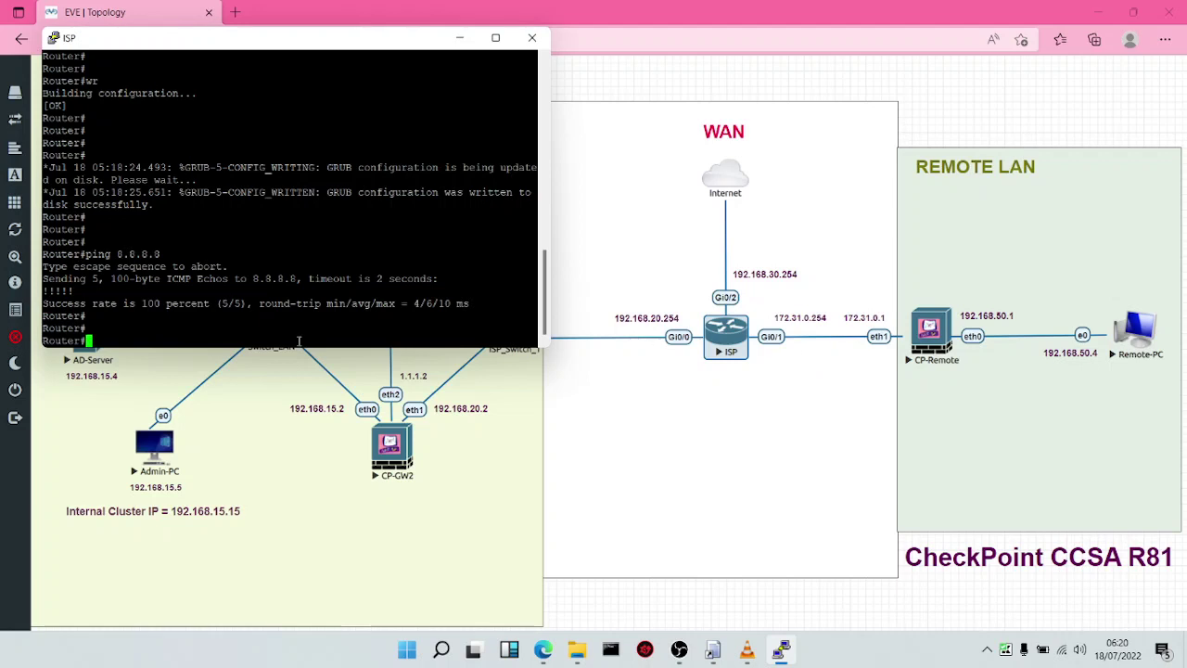
{"action": "type", "text": "rou"}
{"action": "key", "text": "BackSpace"}
{"action": "key", "text": "BackSpace"}
{"action": "key", "text": "BackSpace"}
Enter configuration mode and start RIP routing in version 2.
{"action": "type", "text": "conf t"}
{"action": "key", "text": "Return"}
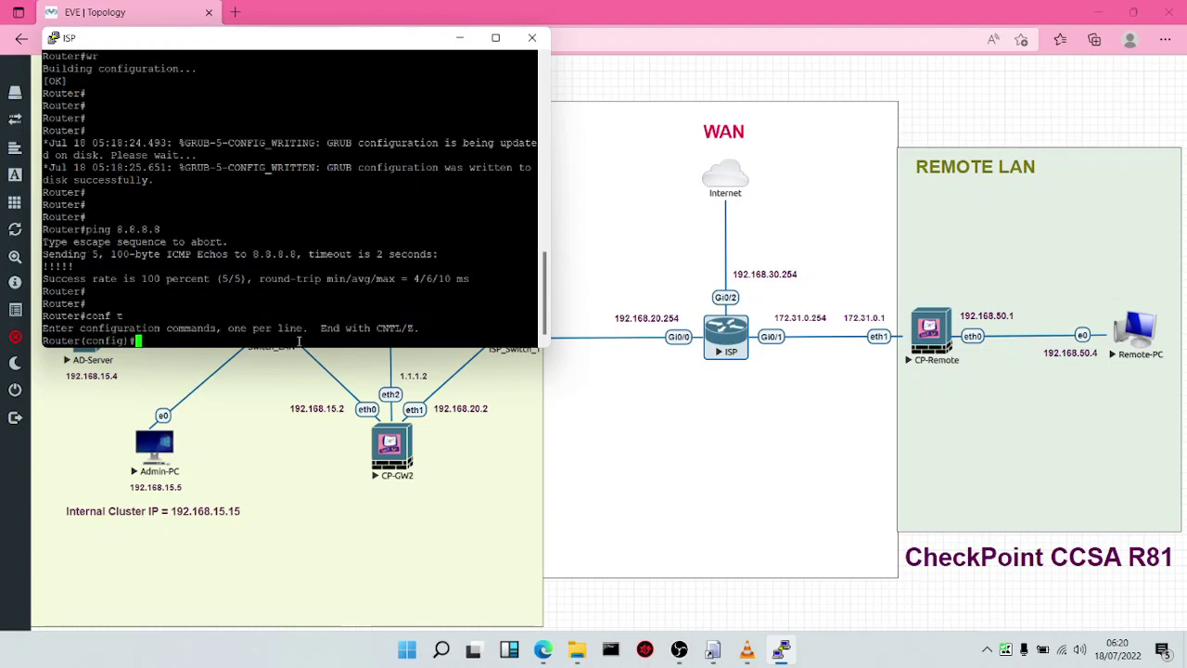
{"action": "type", "text": "router ri"}
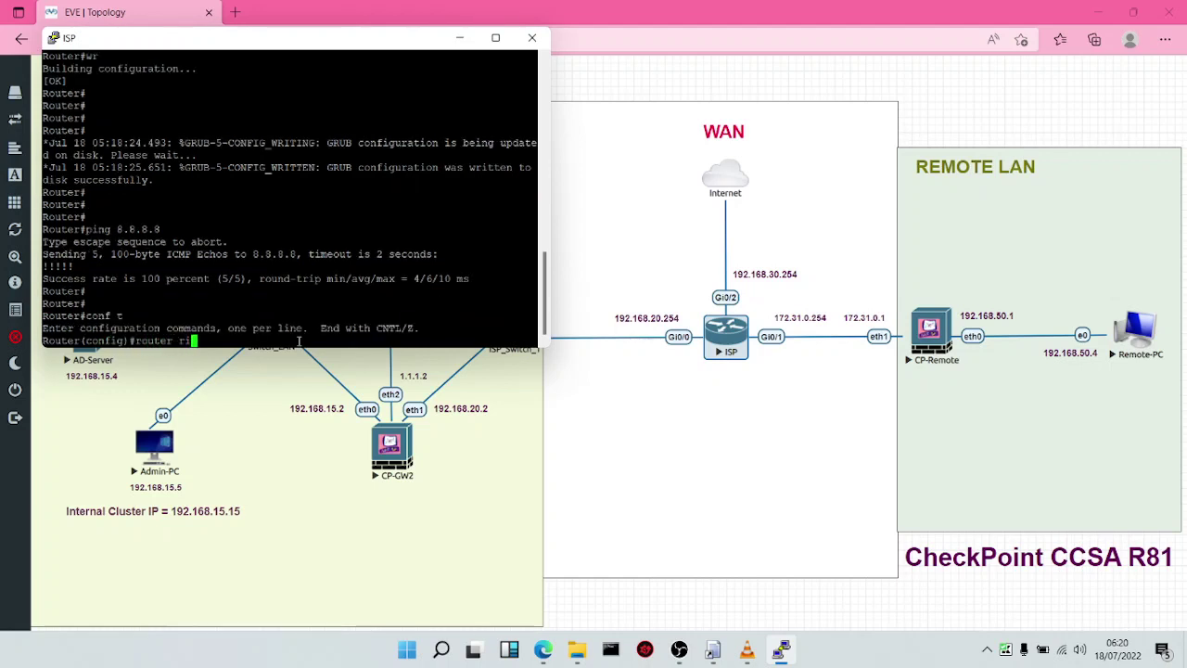
{"action": "type", "text": "p"}
{"action": "key", "text": "Return"}
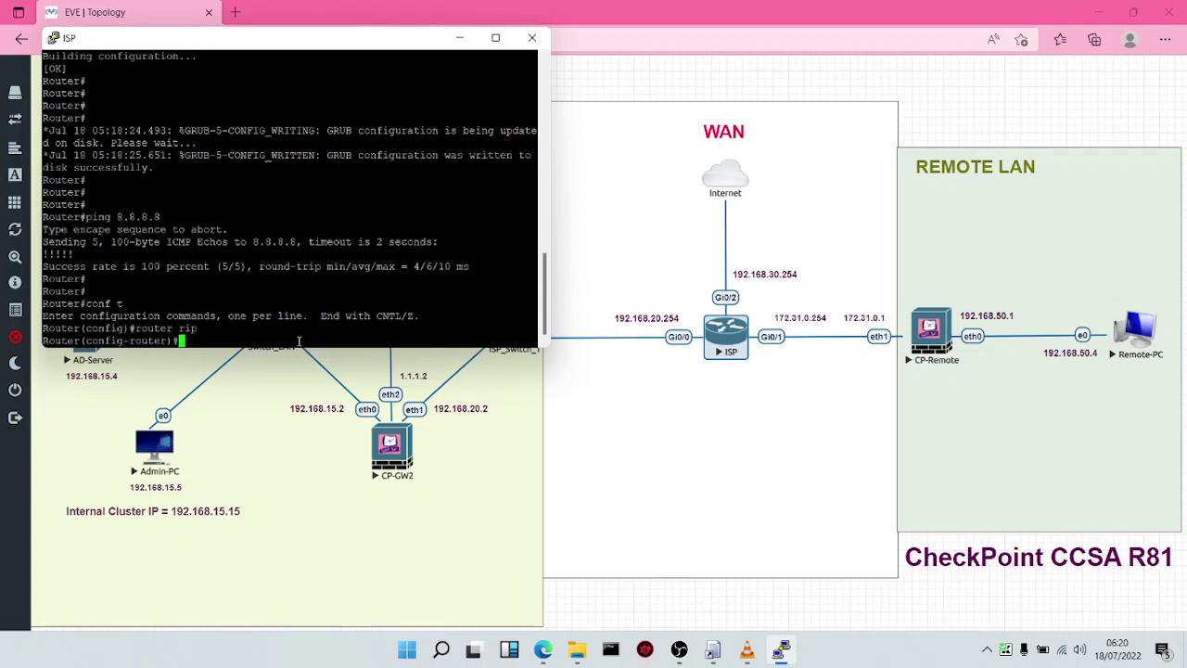
{"action": "type", "text": "version 2"}
{"action": "key", "text": "Return"}
Advertise networks 192.168.20.0, 192.168.30.0 and 172.31.0.0 in RIP, then exit.
{"action": "type", "text": "netw"}
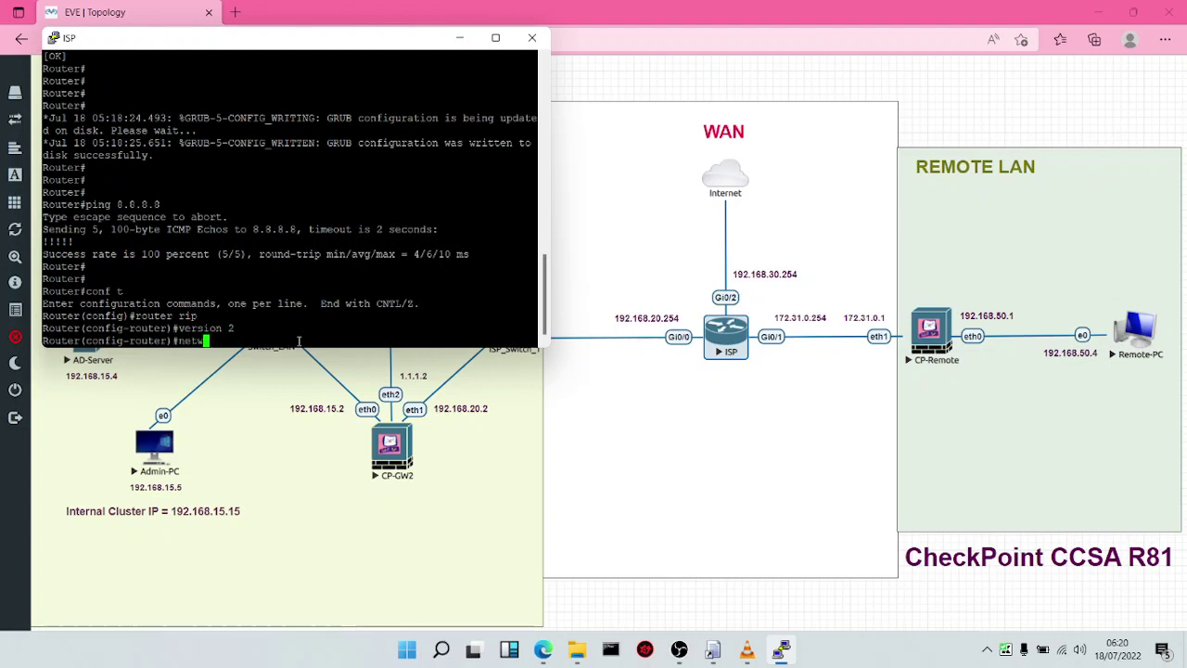
{"action": "type", "text": "ork 192.168.20.0"}
{"action": "key", "text": "Return"}
{"action": "type", "text": "network 1"}
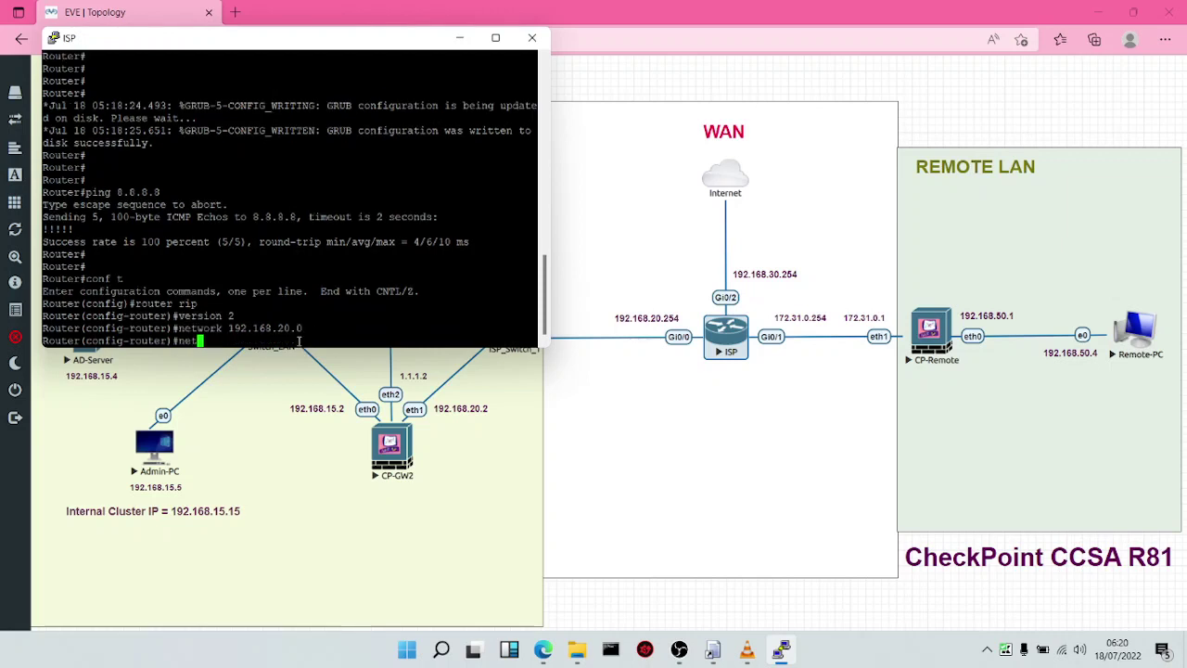
{"action": "type", "text": "92.168.30.0"}
{"action": "key", "text": "Return"}
{"action": "type", "text": "network "}
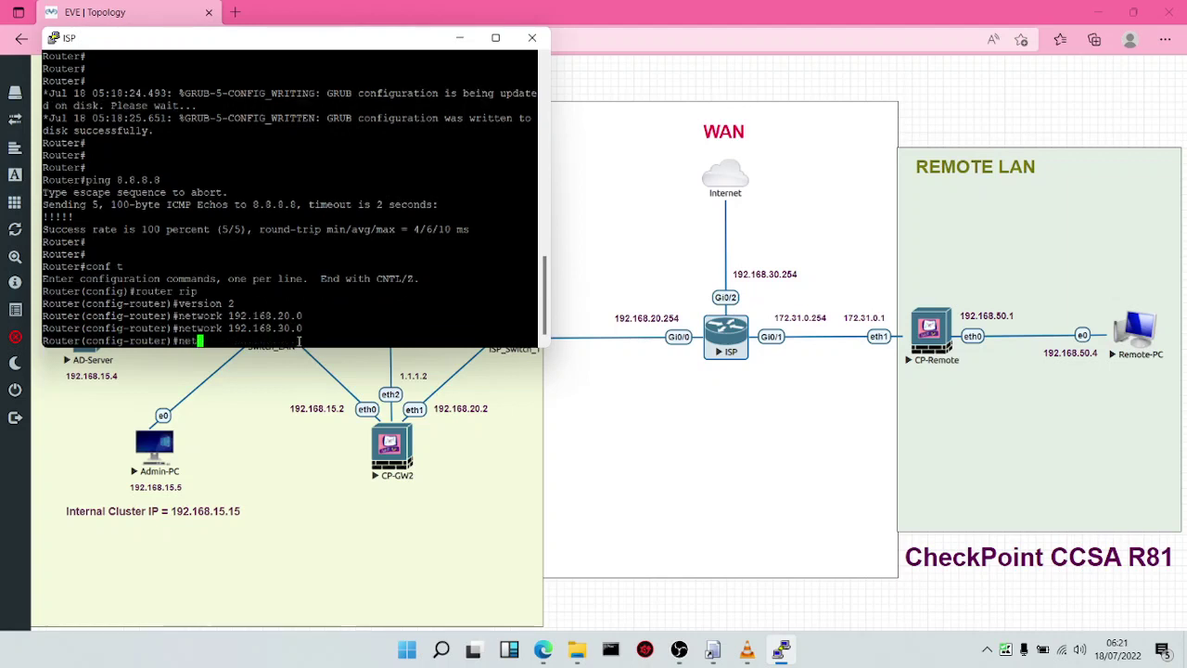
{"action": "type", "text": "172.31.0.0"}
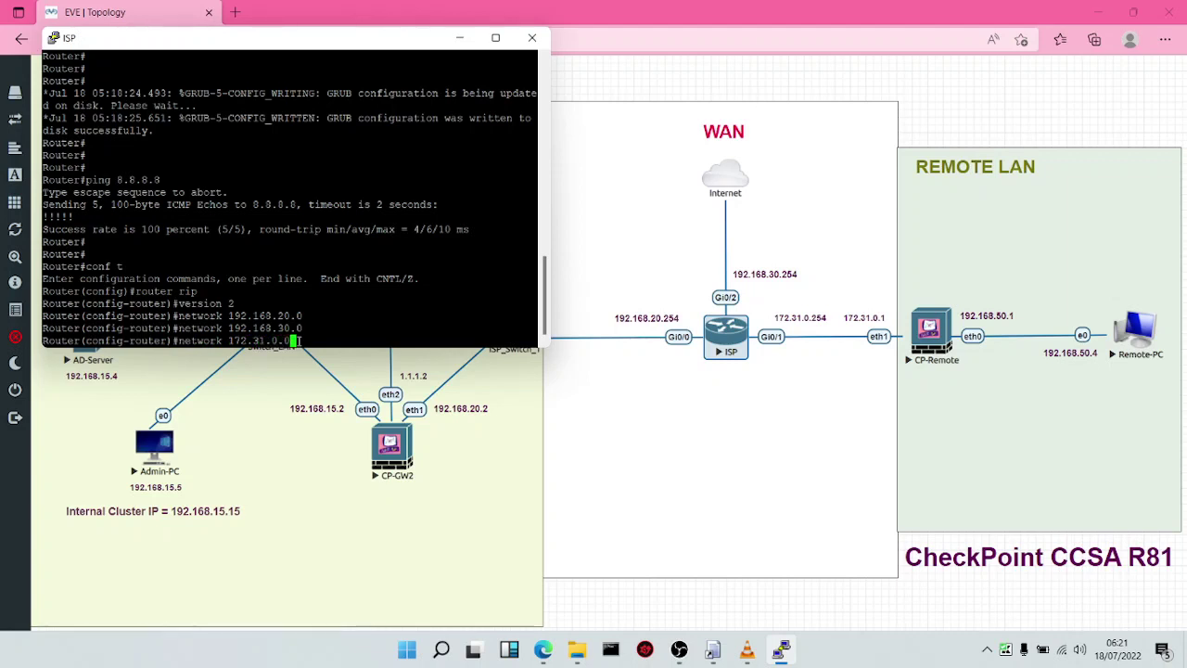
{"action": "key", "text": "Return"}
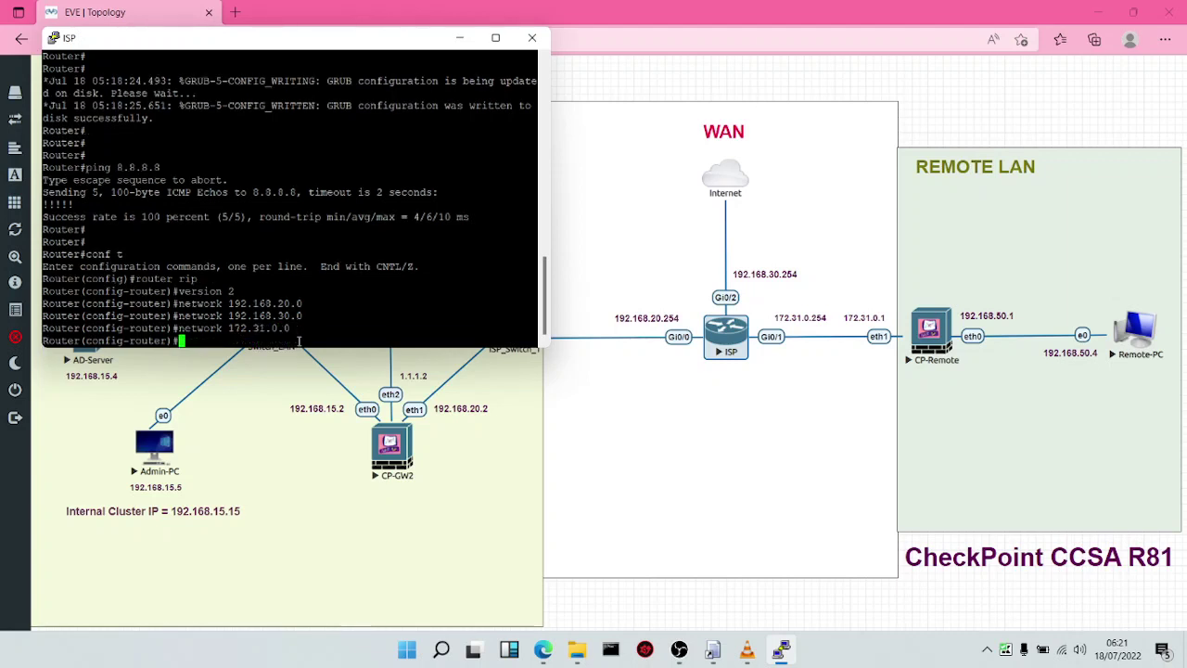
{"action": "type", "text": "exit"}
{"action": "key", "text": "Return"}
{"action": "key", "text": "Return"}
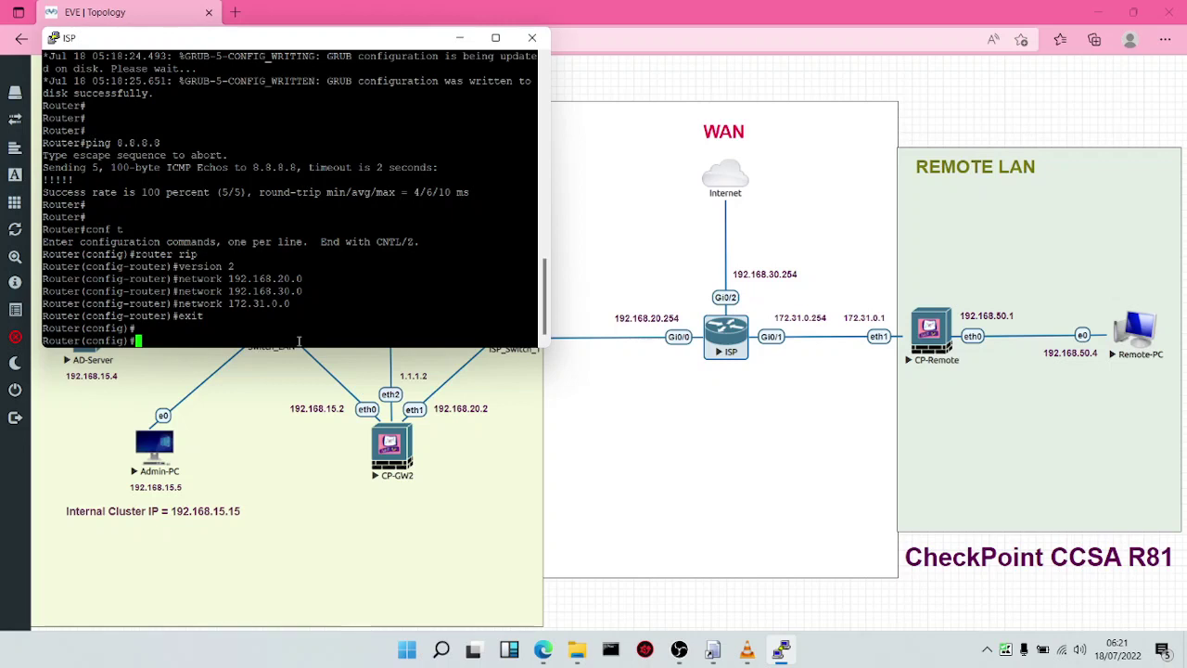
Mark interface g0/2 as the NAT outside interface.
{"action": "type", "text": "int g/"}
{"action": "key", "text": "BackSpace"}
{"action": "type", "text": "0/2"}
{"action": "key", "text": "Return"}
{"action": "type", "text": "ip nat outside"}
{"action": "key", "text": "Return"}
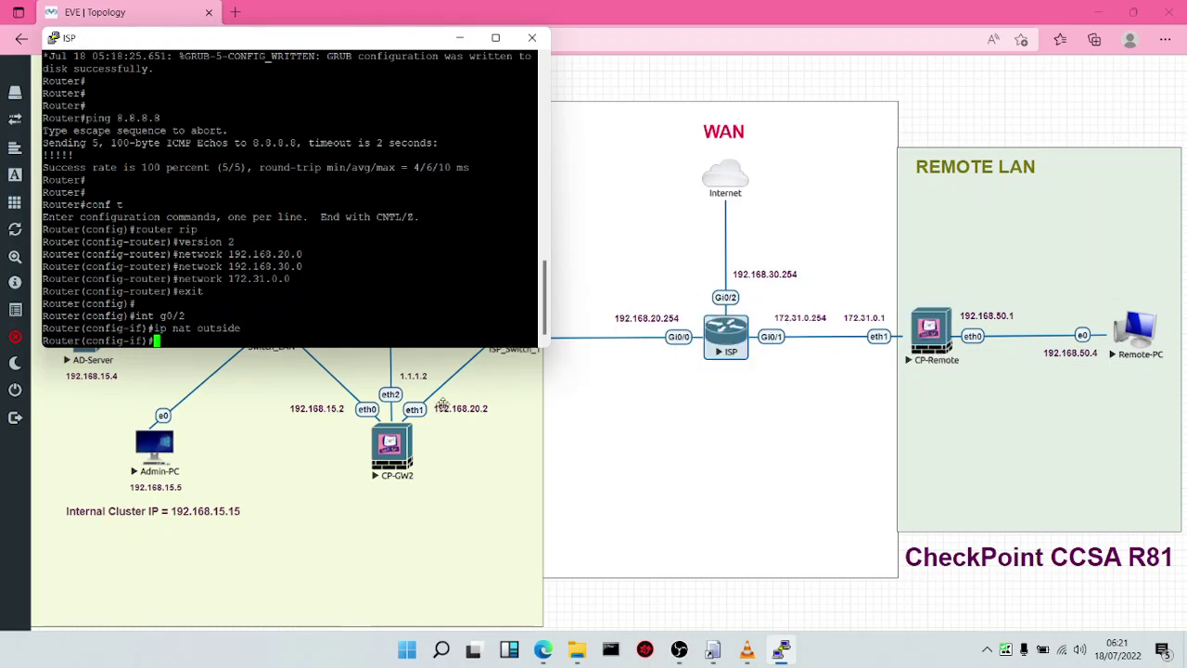
Mark interfaces g0/0 and g0/1 as NAT inside interfaces.
{"action": "type", "text": "int g0/0"}
{"action": "key", "text": "Return"}
{"action": "type", "text": "ip nat inside"}
{"action": "key", "text": "Return"}
{"action": "type", "text": "int g0"}
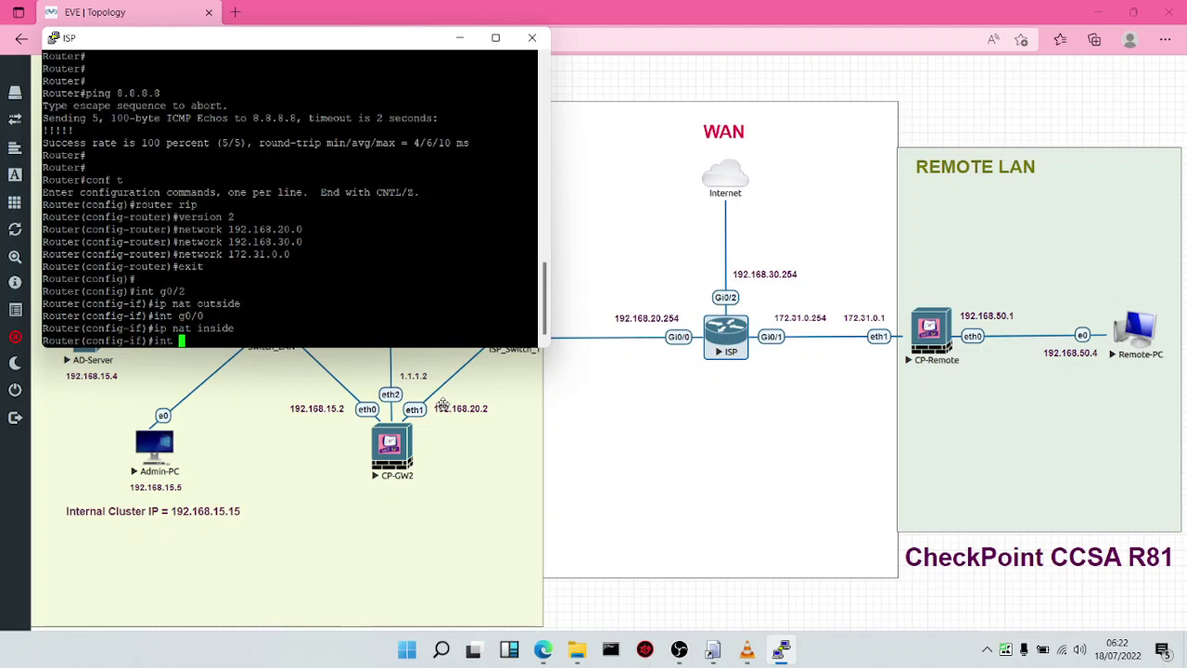
{"action": "type", "text": "/1"}
{"action": "key", "text": "Return"}
{"action": "type", "text": "ip nat inside"}
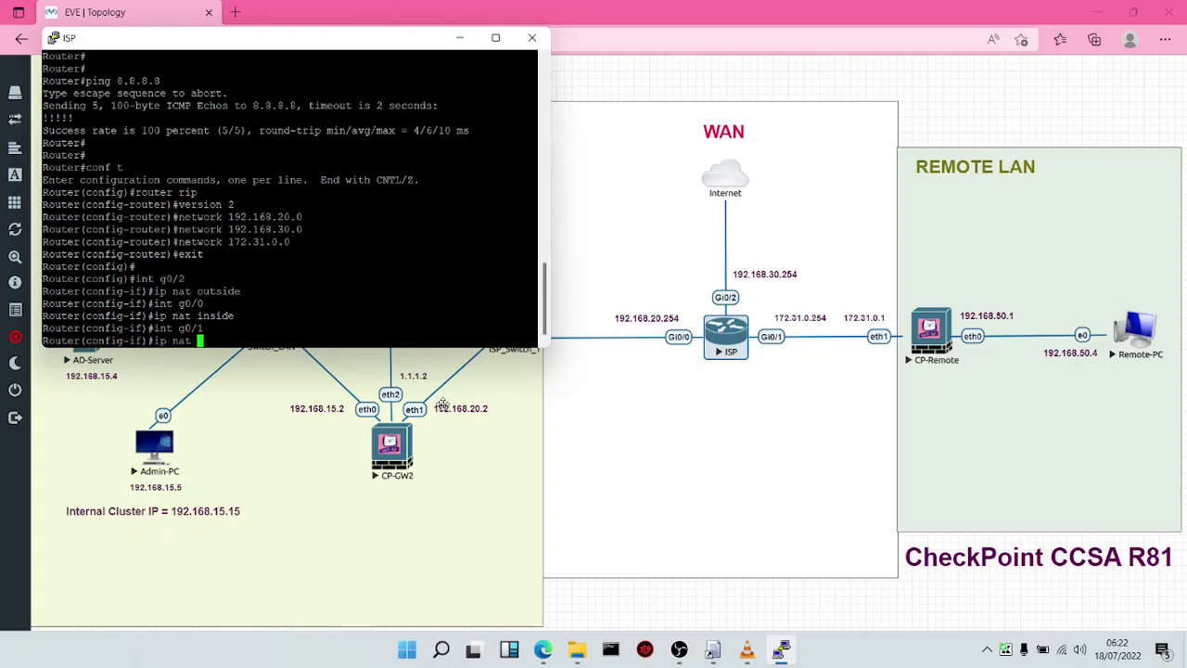
{"action": "key", "text": "Return"}
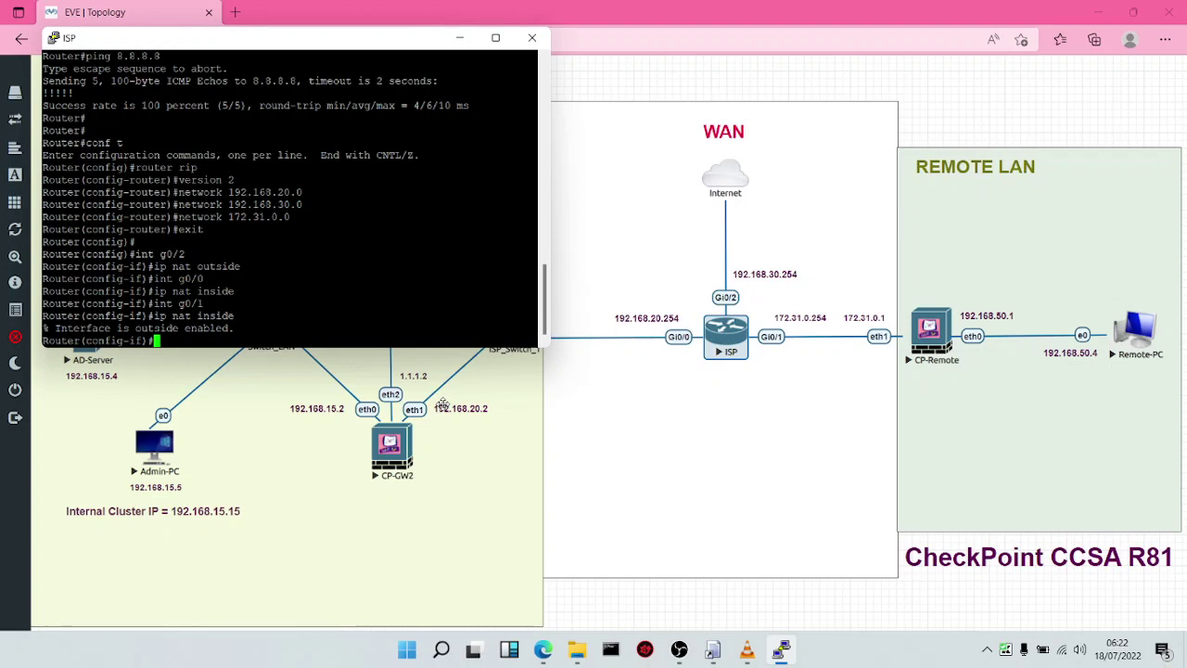
{"action": "key", "text": "Return"}
{"action": "key", "text": "Return"}
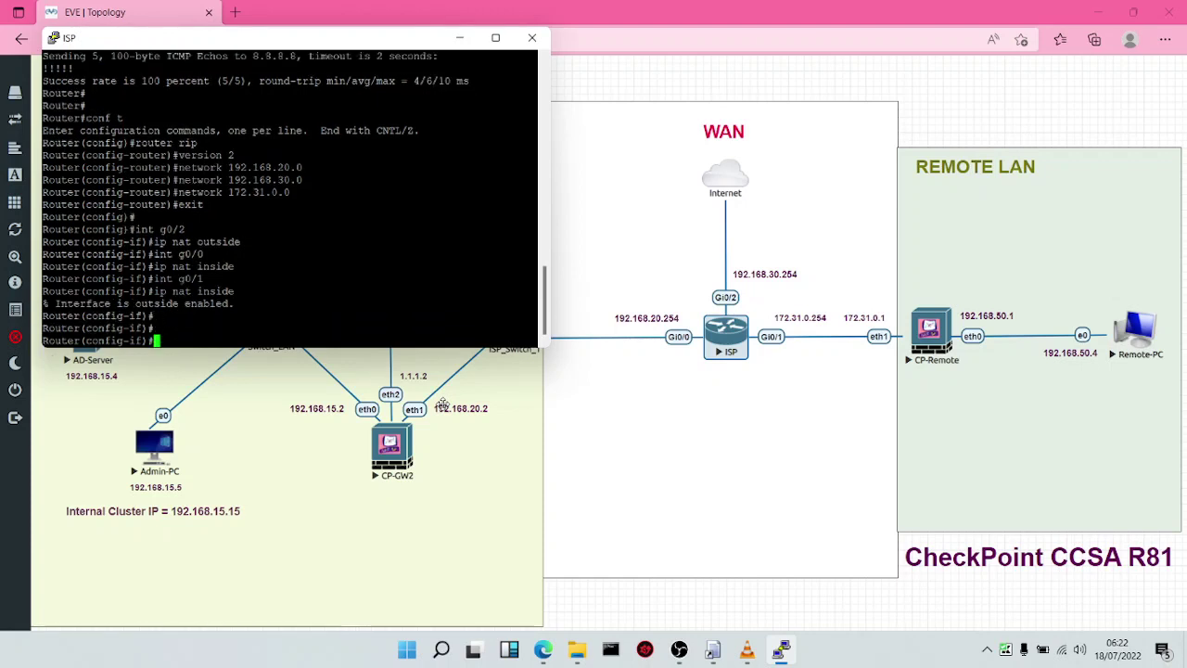
Remove the NAT outside setting from g0/1 with 'no ip nat outside'.
{"action": "type", "text": "ip nat inside"}
{"action": "key", "text": "Left"}
{"action": "key", "text": "Left"}
{"action": "key", "text": "Left"}
{"action": "key", "text": "Left"}
{"action": "key", "text": "Left"}
{"action": "key", "text": "Left"}
{"action": "key", "text": "Left"}
{"action": "key", "text": "Left"}
{"action": "key", "text": "Left"}
{"action": "key", "text": "Left"}
{"action": "key", "text": "Left"}
{"action": "key", "text": "Left"}
{"action": "type", "text": "no"}
{"action": "key", "text": "Right"}
{"action": "key", "text": "Right"}
{"action": "key", "text": "Right"}
{"action": "key", "text": "Right"}
{"action": "key", "text": "Right"}
{"action": "key", "text": "Right"}
{"action": "key", "text": "Right"}
{"action": "key", "text": "Right"}
{"action": "key", "text": "Right"}
{"action": "key", "text": "Right"}
{"action": "key", "text": "Right"}
{"action": "key", "text": "Right"}
{"action": "key", "text": "Right"}
{"action": "key", "text": "BackSpace"}
{"action": "key", "text": "BackSpace"}
{"action": "key", "text": "BackSpace"}
{"action": "key", "text": "BackSpace"}
{"action": "key", "text": "BackSpace"}
{"action": "key", "text": "BackSpace"}
{"action": "type", "text": "outsi"}
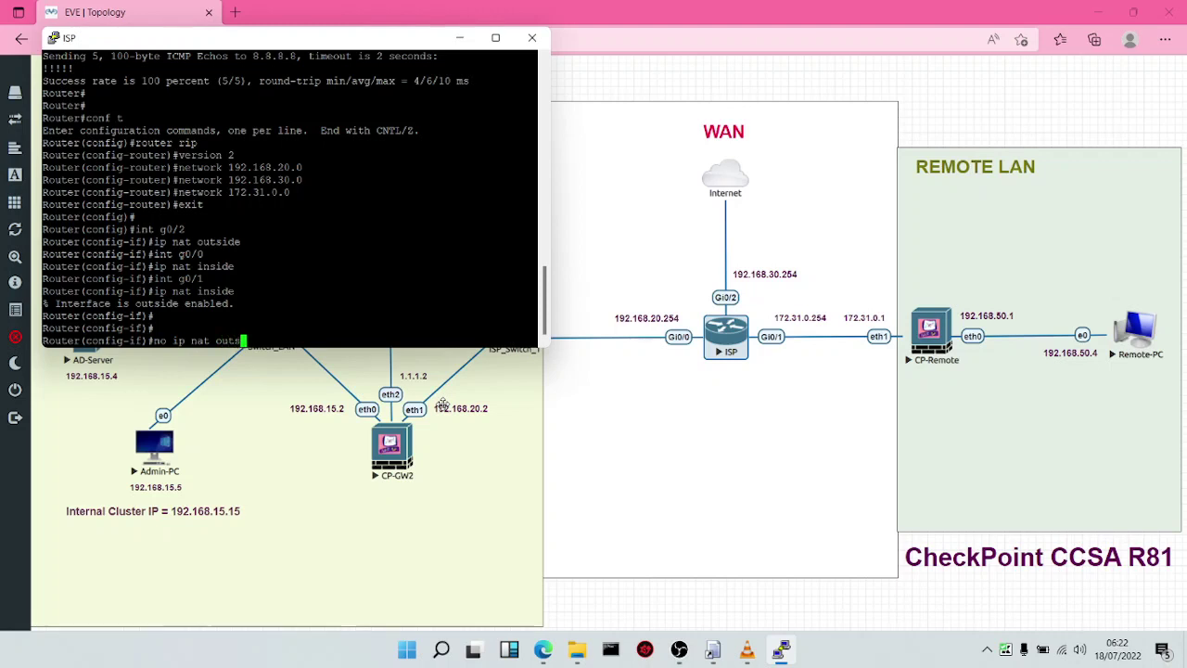
{"action": "type", "text": "de"}
{"action": "key", "text": "Return"}
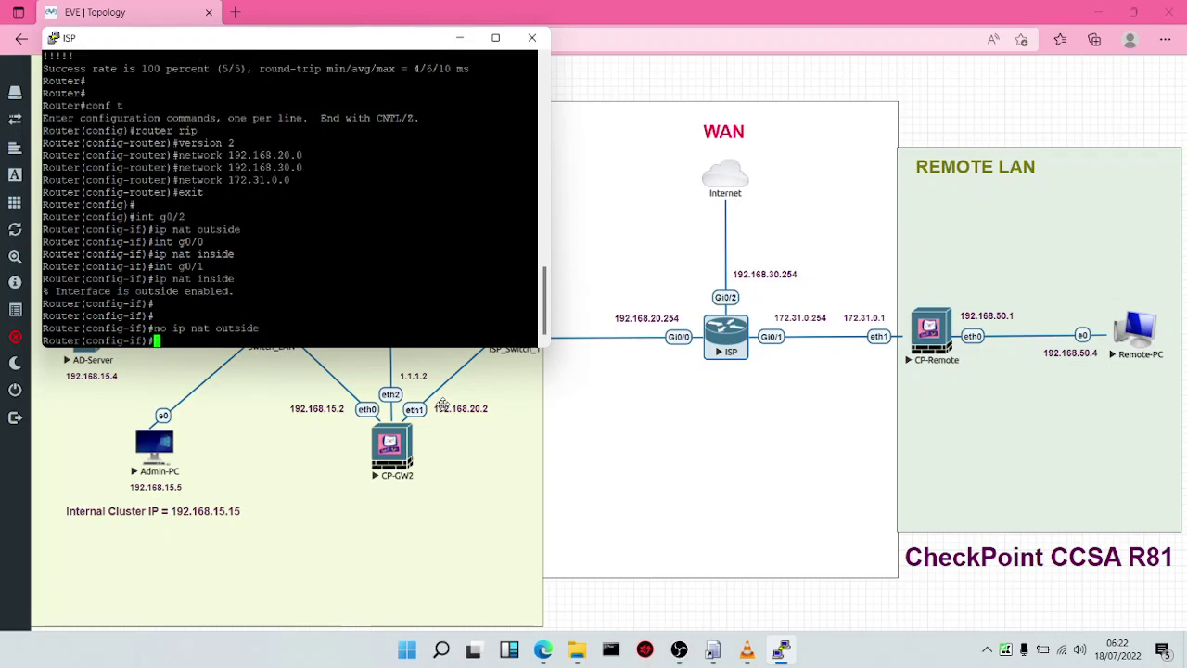
{"action": "key", "text": "Return"}
{"action": "key", "text": "Return"}
{"action": "key", "text": "Return"}
Reapply ip nat inside on g0/1 and return to global configuration.
{"action": "type", "text": "i"}
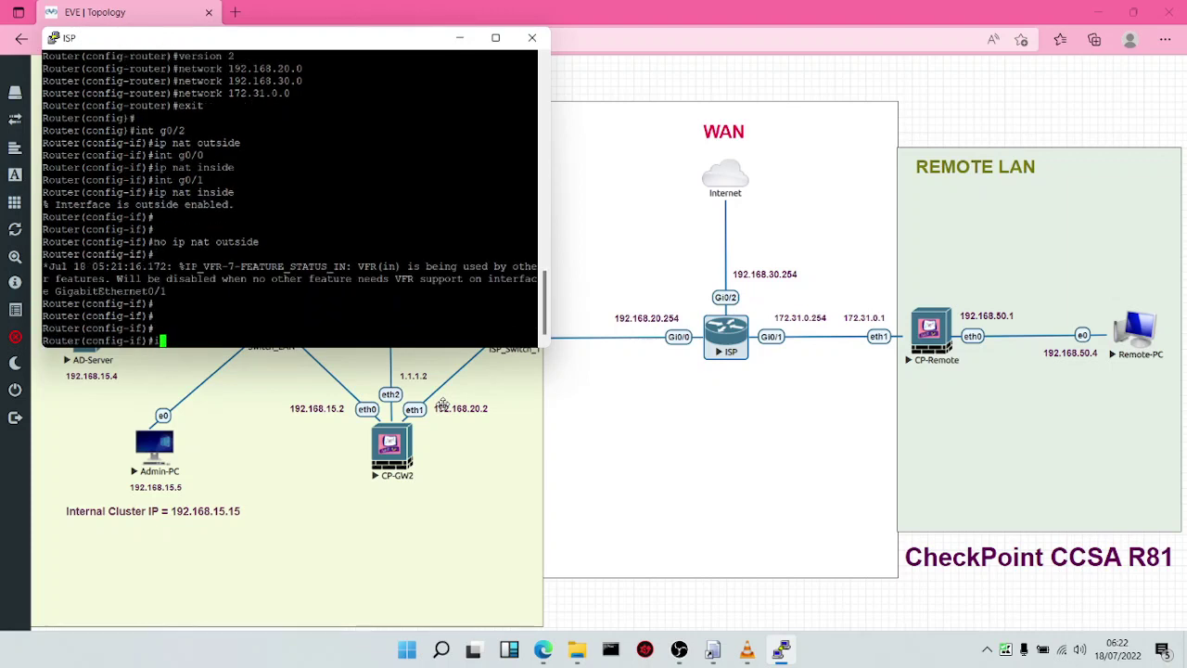
{"action": "type", "text": "p nat inside"}
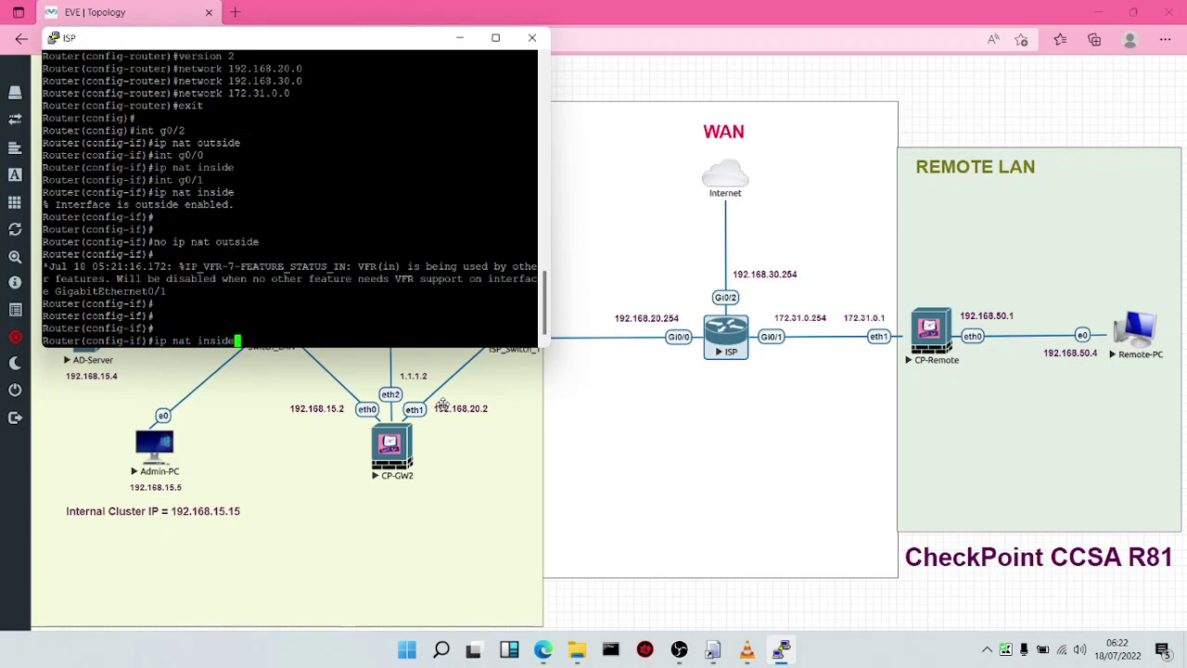
{"action": "key", "text": "Return"}
{"action": "key", "text": "Return"}
{"action": "key", "text": "Return"}
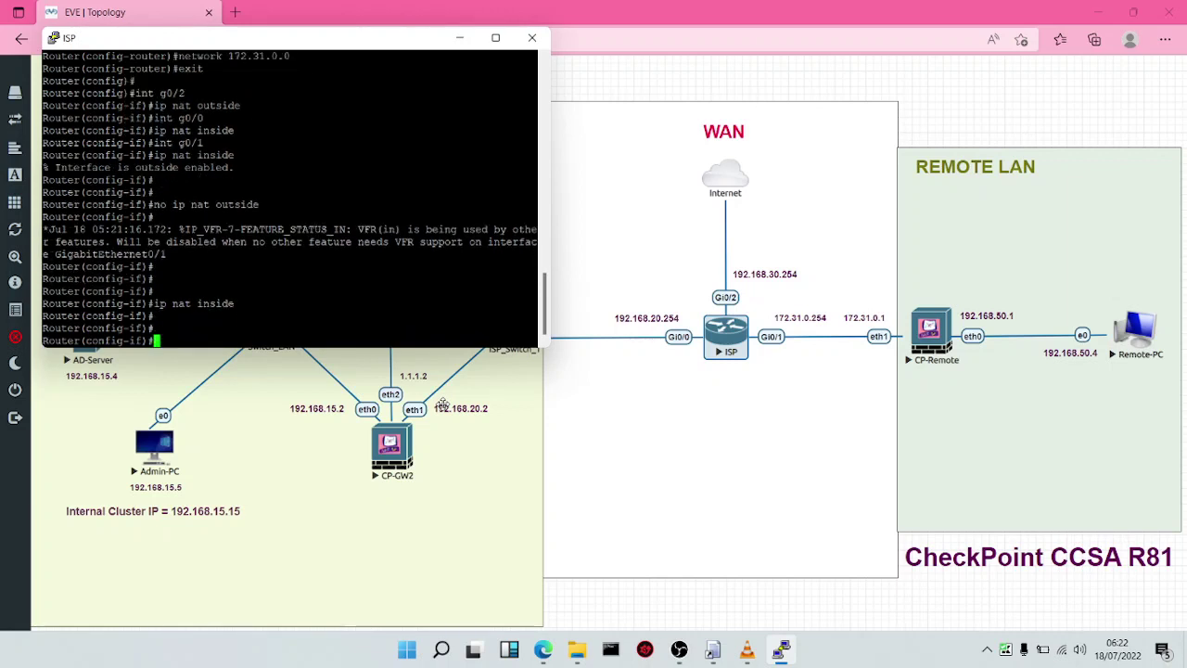
{"action": "type", "text": "exit"}
{"action": "key", "text": "Return"}
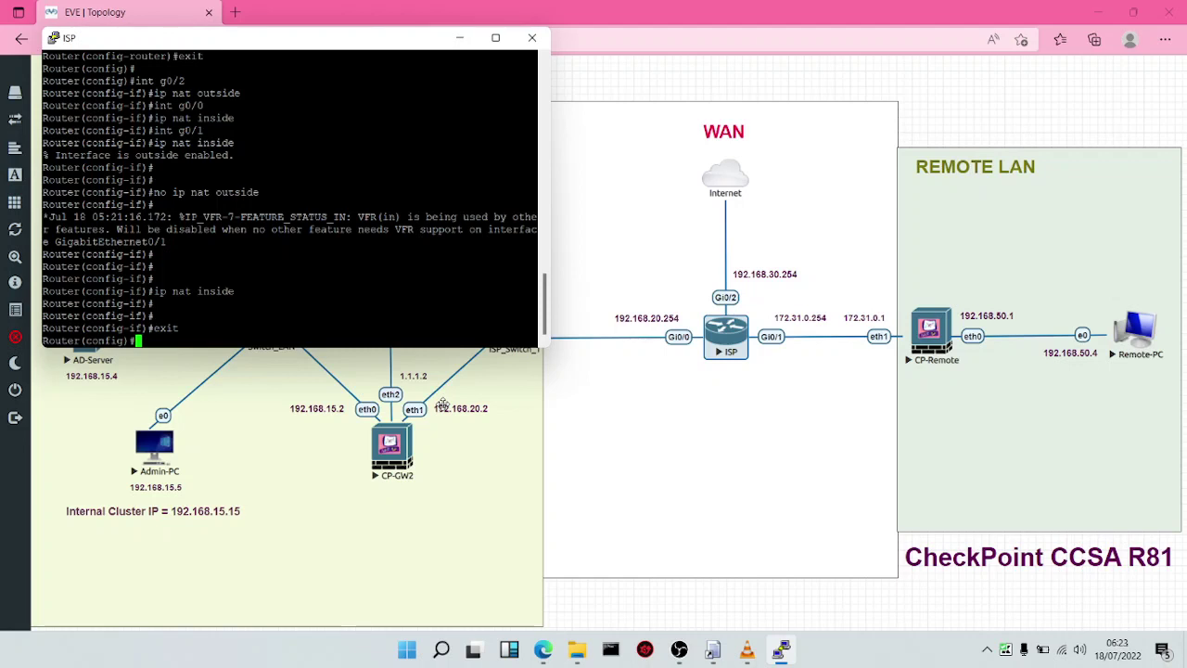
{"action": "key", "text": "Return"}
{"action": "key", "text": "Return"}
Submit 'ip nat inside source list 1 interface g0/2 overload'; the router reports the mapping is already in use.
{"action": "type", "text": "ip nat inside s"}
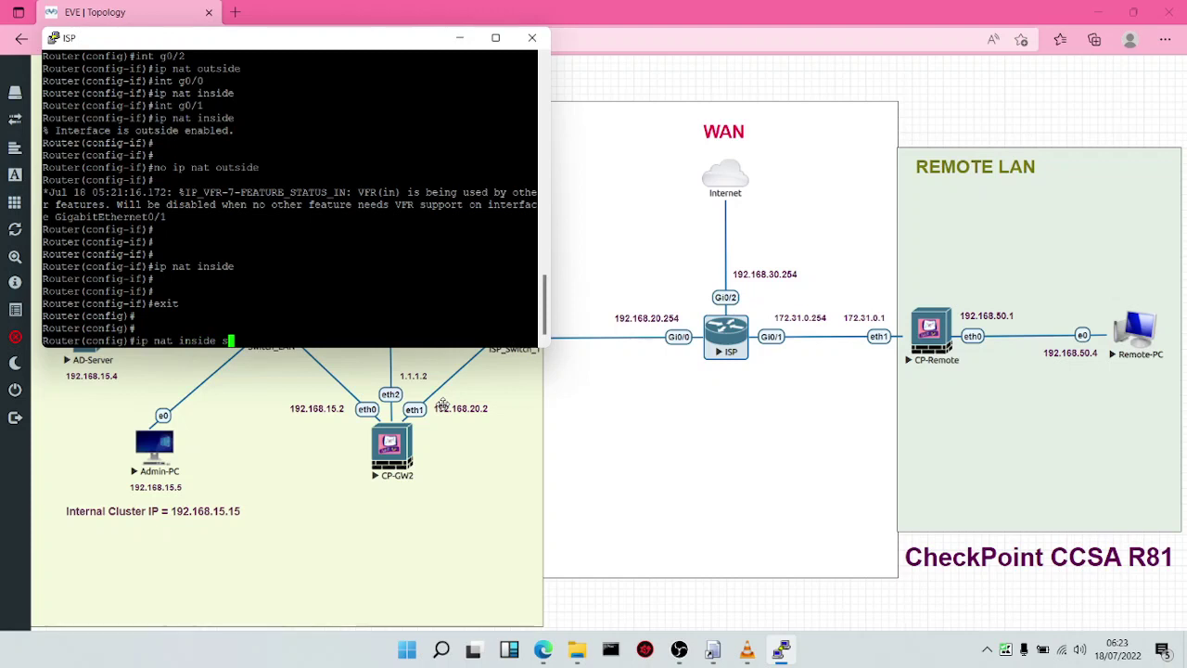
{"action": "type", "text": "ource list"}
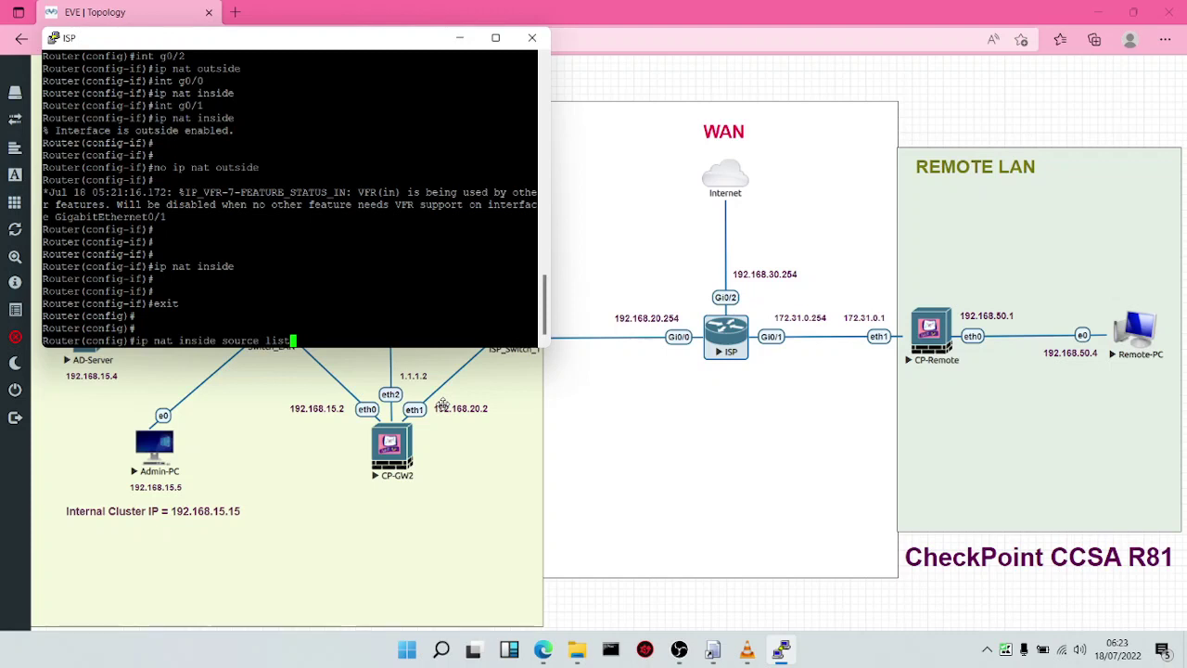
{"action": "type", "text": "1 interface g0"}
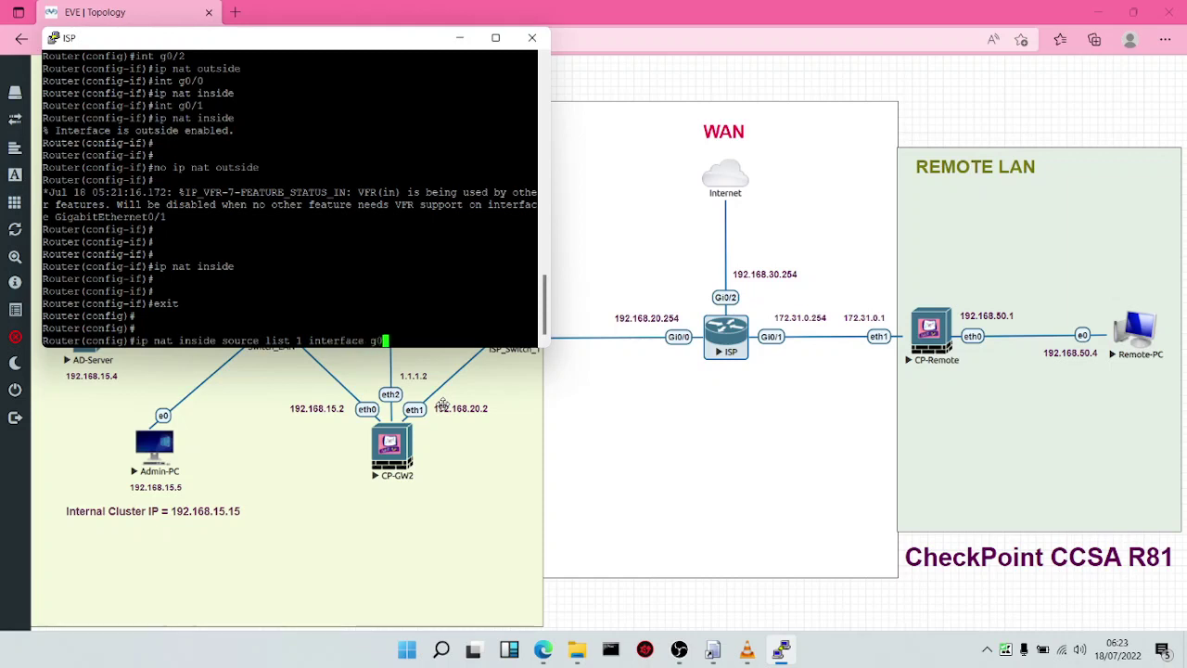
{"action": "type", "text": "/2 overload"}
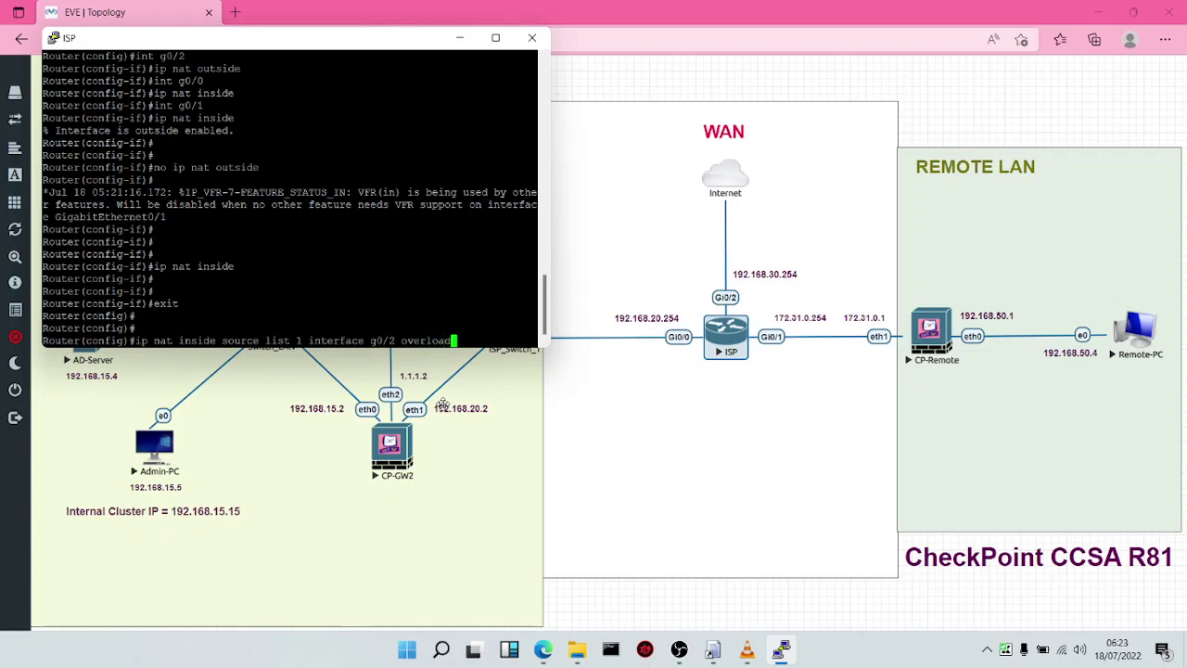
{"action": "key", "text": "Return"}
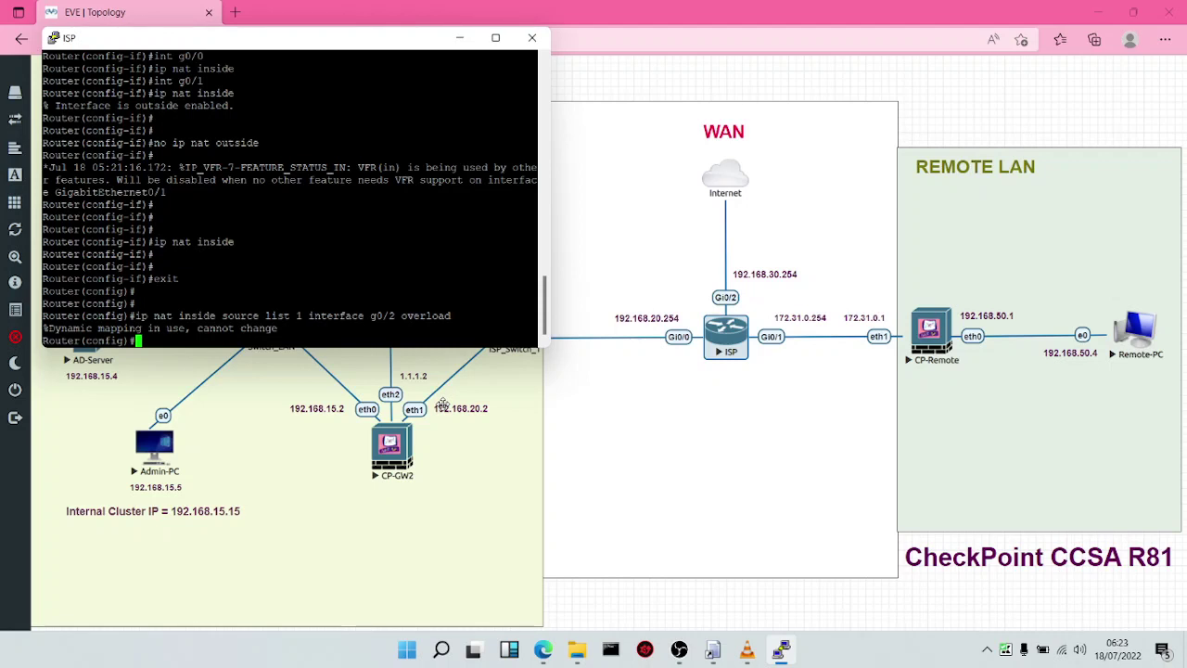
{"action": "key", "text": "Return"}
{"action": "key", "text": "Return"}
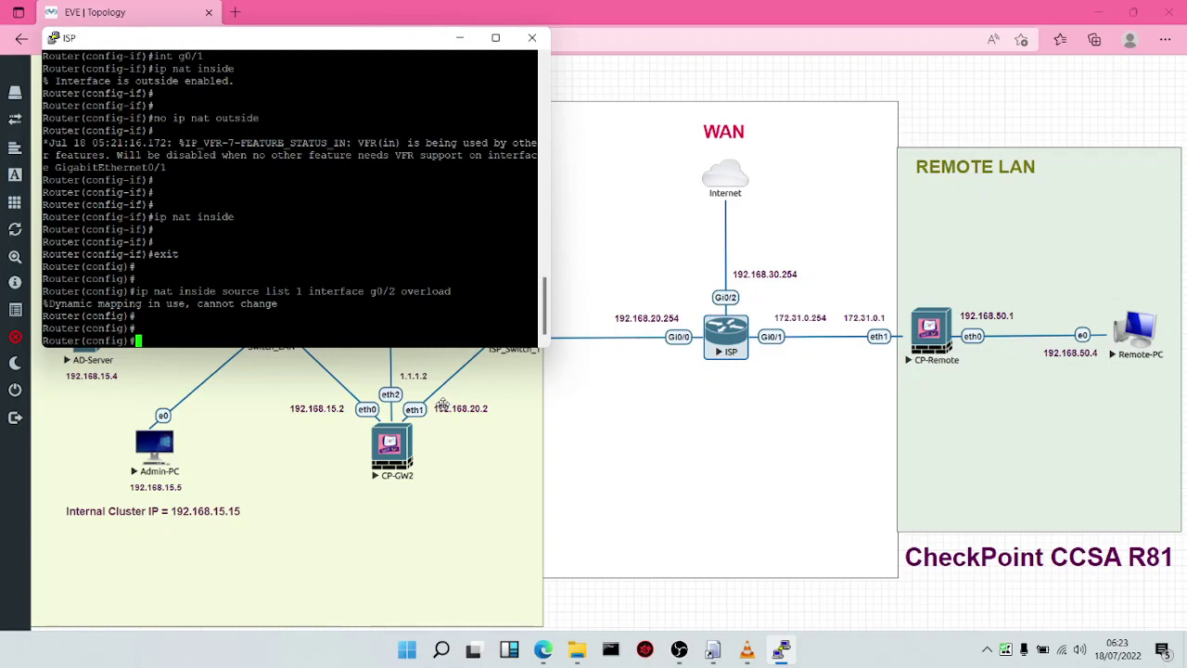
Try 'ip access-list 1 permit any', which the router rejects, then clear it from the prompt.
{"action": "type", "text": "ip acce"}
{"action": "key", "text": "Tab"}
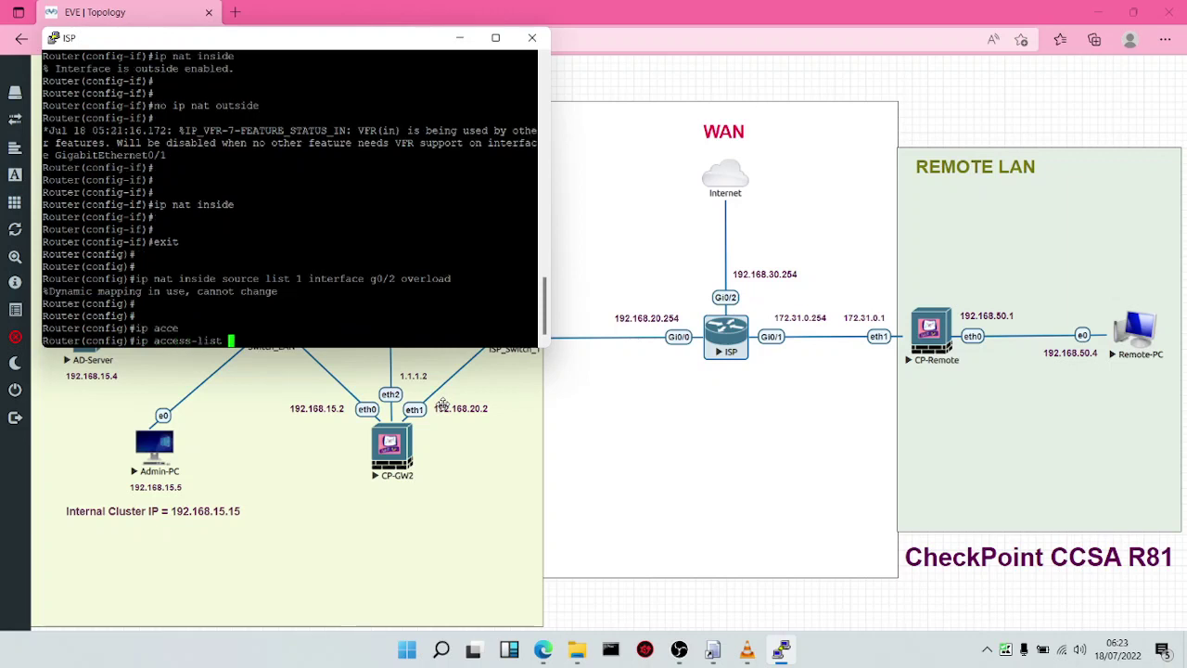
{"action": "type", "text": "ist 1 permit any"}
{"action": "key", "text": "Return"}
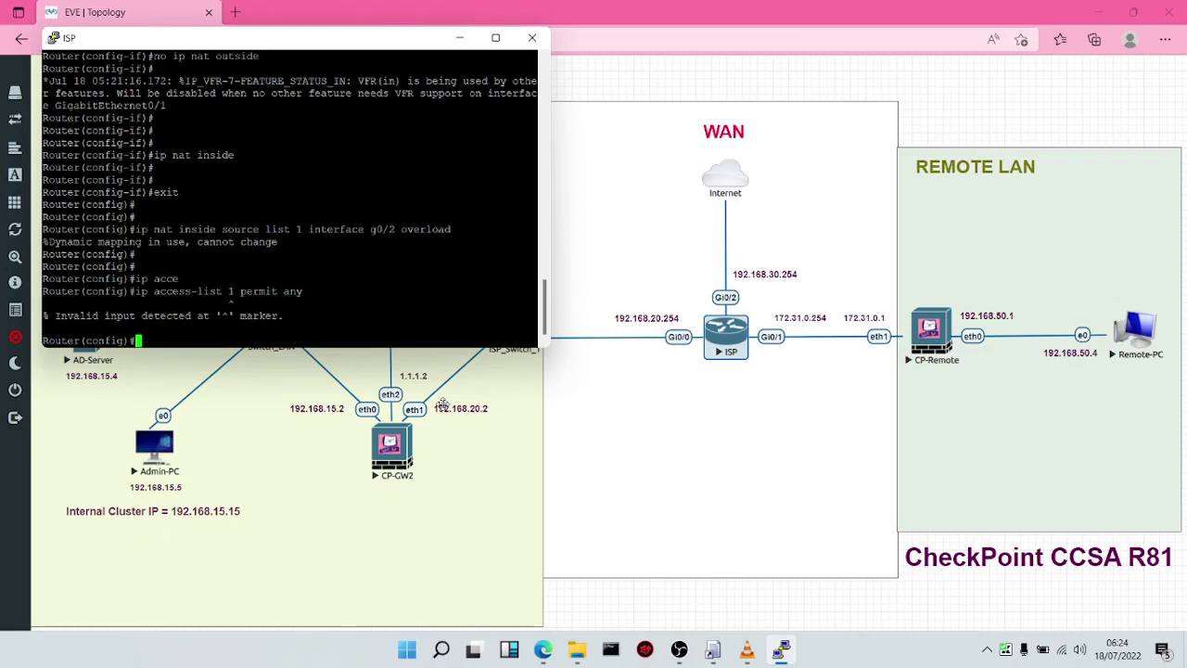
{"action": "key", "text": "Up"}
{"action": "key", "text": "BackSpace"}
{"action": "key", "text": "BackSpace"}
{"action": "key", "text": "BackSpace"}
{"action": "key", "text": "BackSpace"}
{"action": "key", "text": "BackSpace"}
{"action": "key", "text": "BackSpace"}
{"action": "key", "text": "BackSpace"}
{"action": "key", "text": "BackSpace"}
{"action": "key", "text": "BackSpace"}
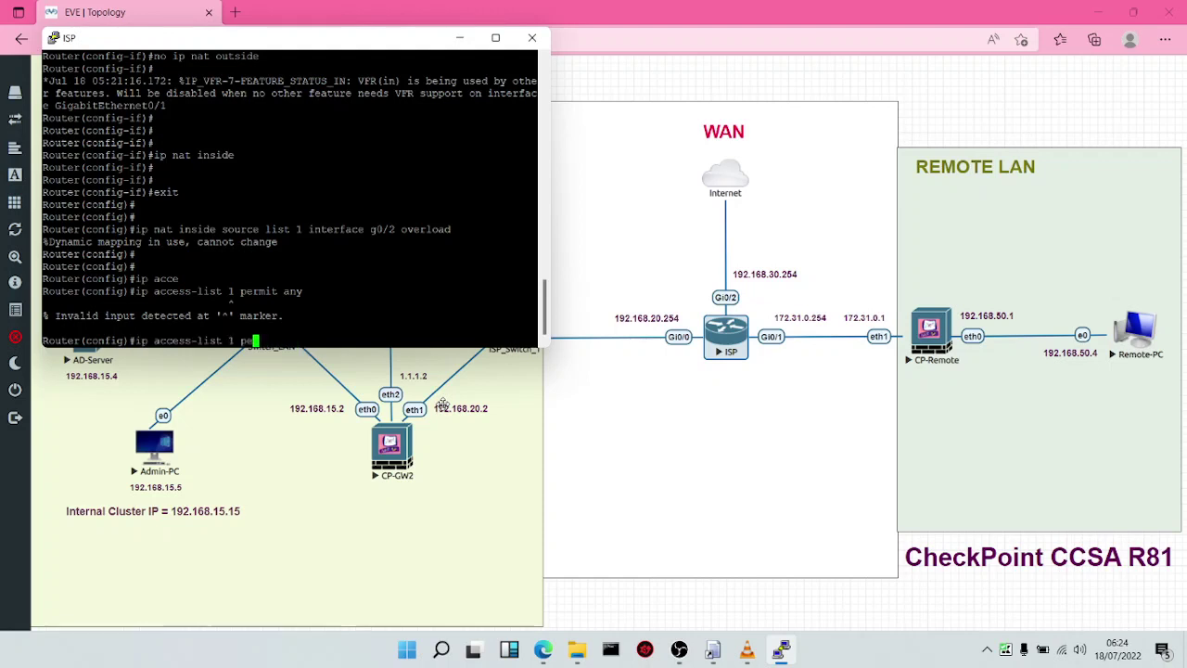
{"action": "key", "text": "BackSpace"}
{"action": "key", "text": "BackSpace"}
{"action": "key", "text": "BackSpace"}
{"action": "key", "text": "BackSpace"}
{"action": "key", "text": "BackSpace"}
{"action": "key", "text": "BackSpace"}
{"action": "key", "text": "BackSpace"}
{"action": "key", "text": "BackSpace"}
{"action": "key", "text": "BackSpace"}
{"action": "key", "text": "BackSpace"}
{"action": "key", "text": "BackSpace"}
{"action": "key", "text": "BackSpace"}
{"action": "key", "text": "BackSpace"}
{"action": "key", "text": "BackSpace"}
{"action": "key", "text": "BackSpace"}
{"action": "key", "text": "BackSpace"}
{"action": "key", "text": "BackSpace"}
{"action": "key", "text": "BackSpace"}
Create standard access list 1 permitting any source, then return to the privileged prompt with 'end'.
{"action": "type", "text": "access"}
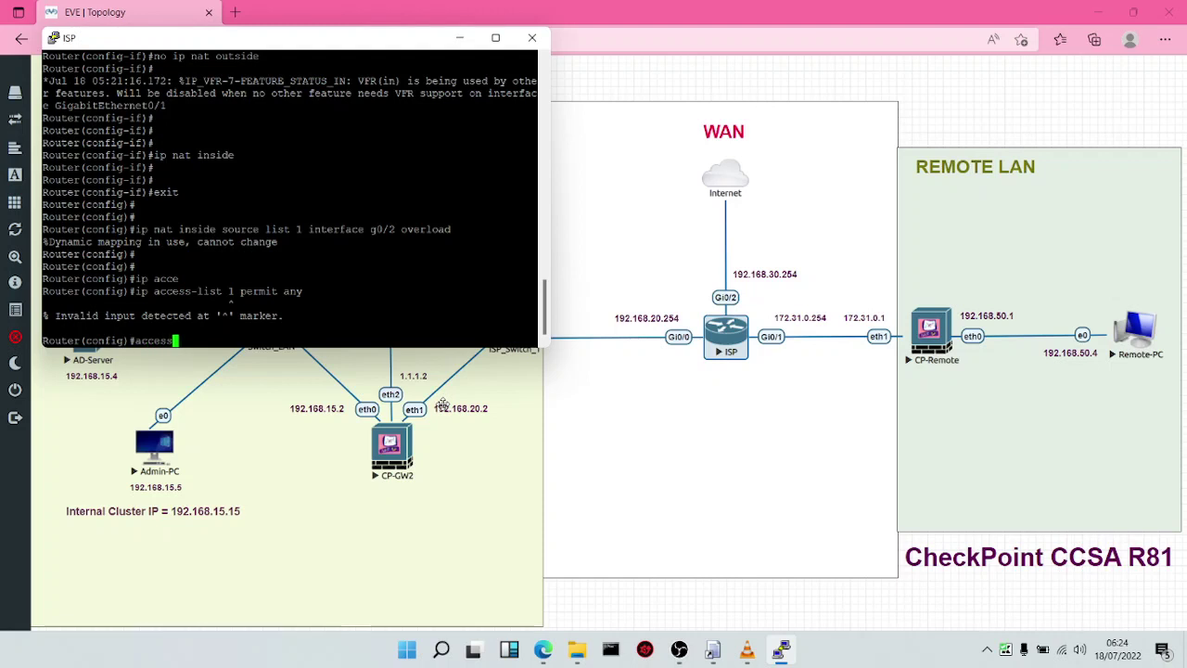
{"action": "key", "text": "Tab"}
{"action": "type", "text": "1 permit any"}
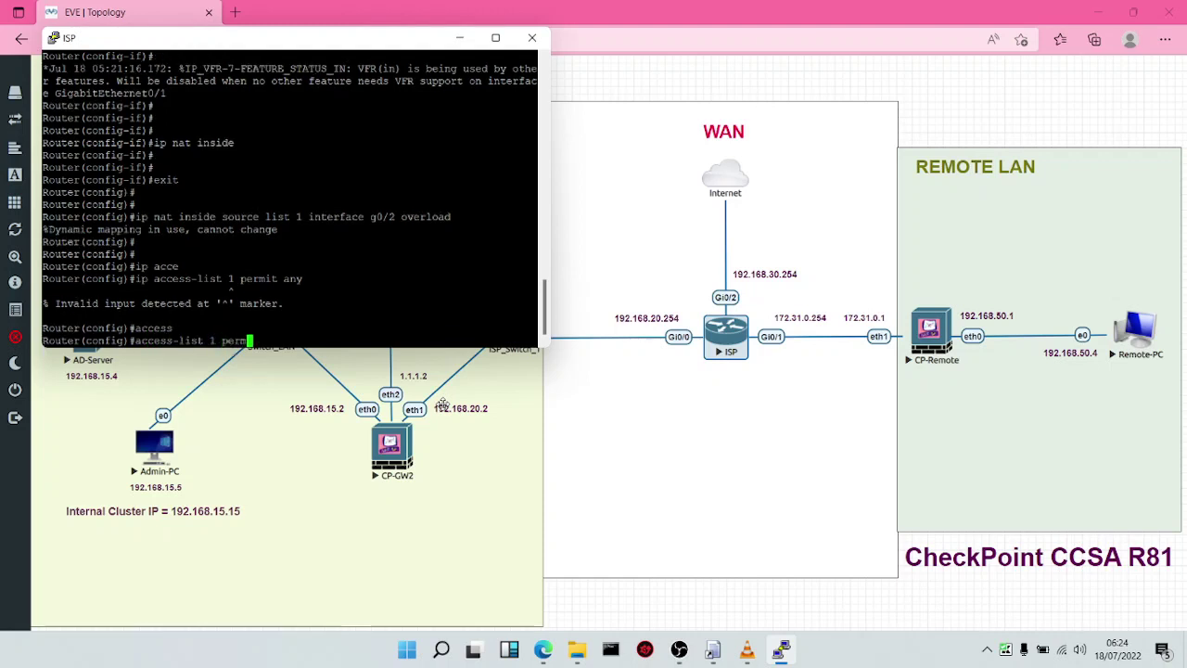
{"action": "key", "text": "Return"}
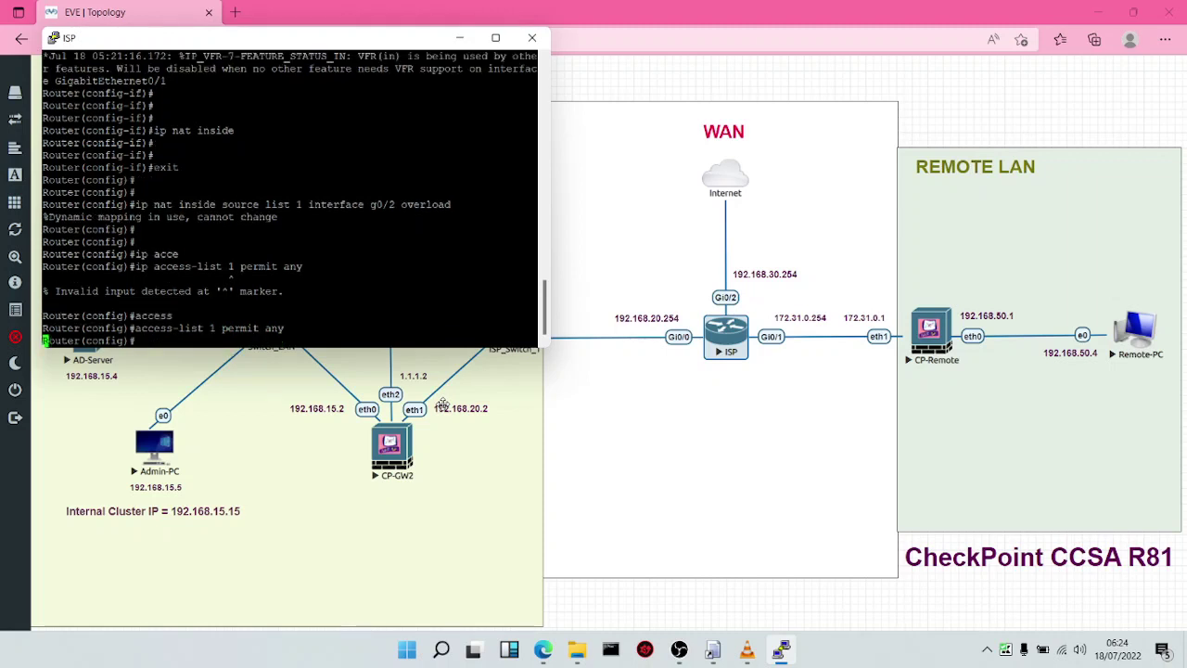
{"action": "key", "text": "Return"}
{"action": "key", "text": "Return"}
{"action": "key", "text": "Return"}
{"action": "type", "text": "end"}
{"action": "key", "text": "Return"}
{"action": "key", "text": "Return"}
{"action": "key", "text": "Return"}
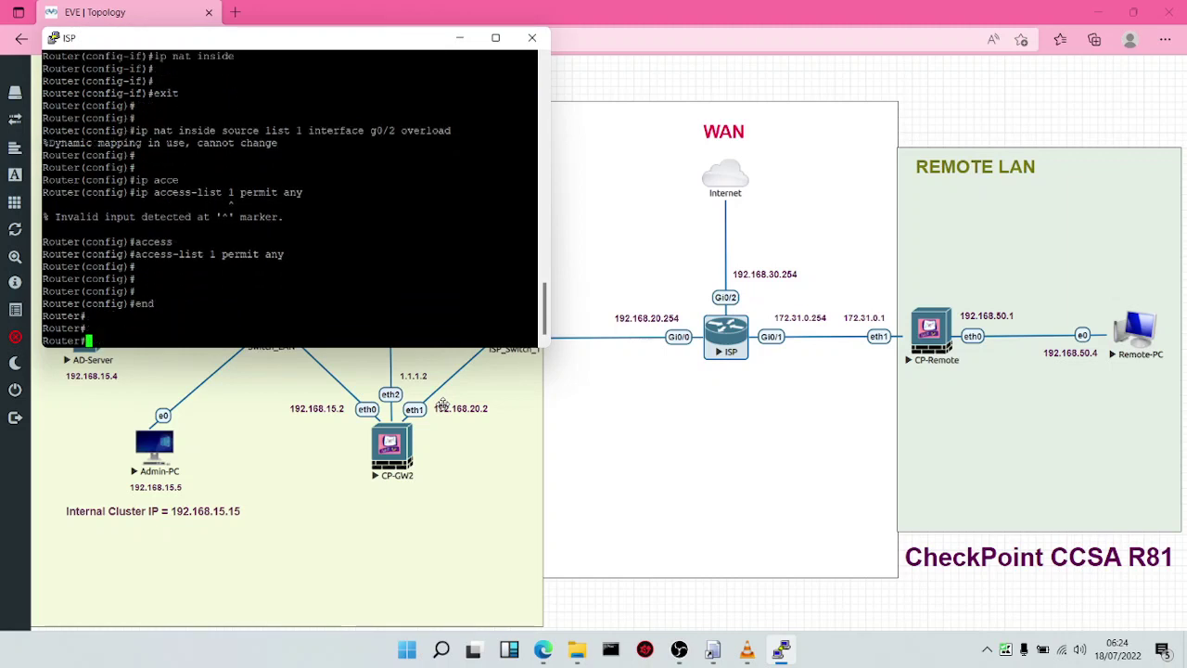
Save the running configuration to startup-config with 'copy run start', then again with 'wr'.
{"action": "key", "text": "Return"}
{"action": "key", "text": "Return"}
{"action": "key", "text": "Return"}
{"action": "key", "text": "Return"}
{"action": "key", "text": "Return"}
{"action": "key", "text": "Return"}
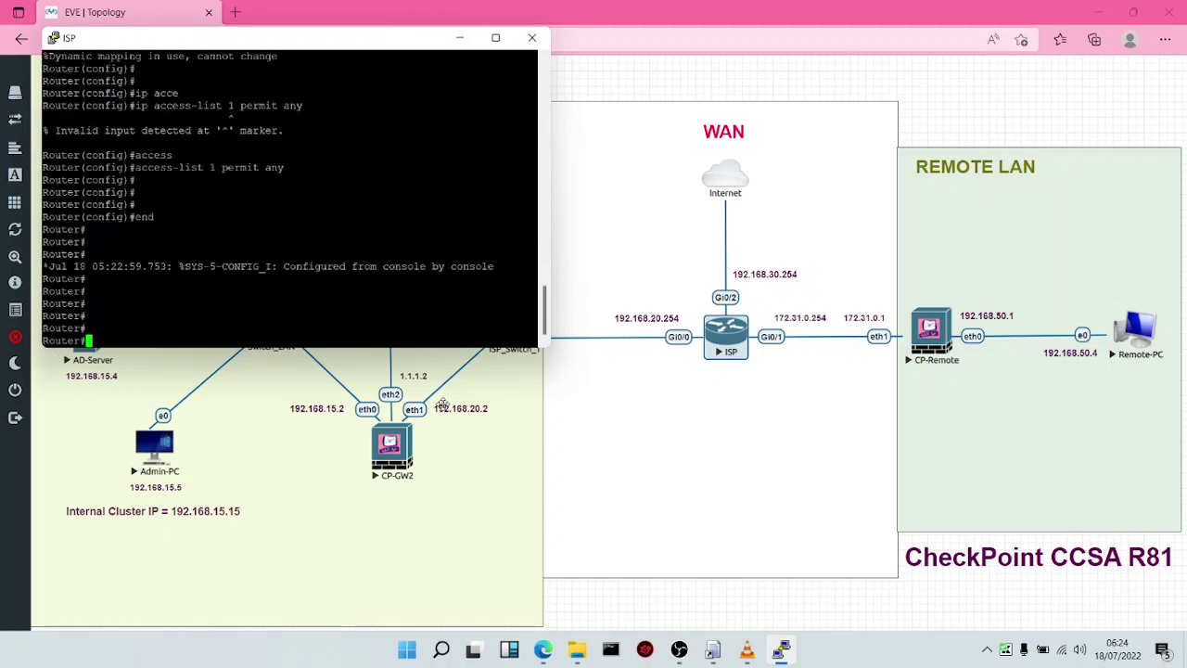
{"action": "type", "text": "copy run start"}
{"action": "key", "text": "Return"}
{"action": "key", "text": "Return"}
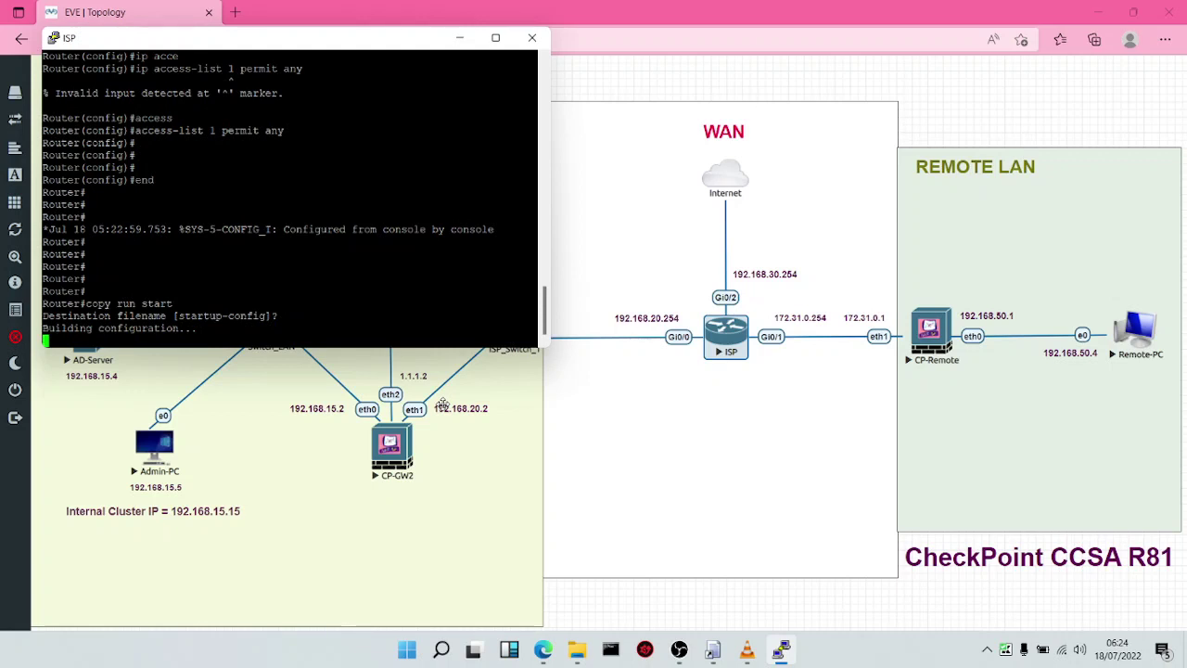
{"action": "key", "text": "Return"}
{"action": "key", "text": "Return"}
{"action": "key", "text": "Return"}
{"action": "key", "text": "Return"}
{"action": "key", "text": "Return"}
{"action": "key", "text": "Return"}
{"action": "key", "text": "Return"}
{"action": "type", "text": "w"}
{"action": "key", "text": "BackSpace"}
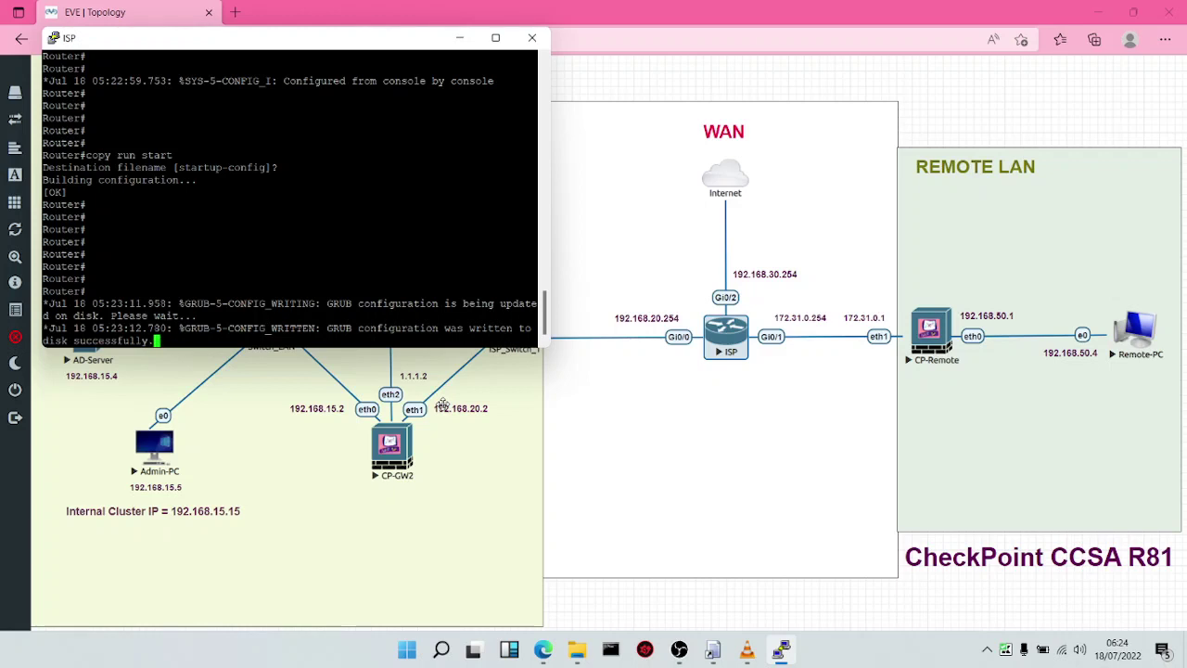
{"action": "key", "text": "Return"}
{"action": "key", "text": "Return"}
{"action": "key", "text": "Return"}
{"action": "key", "text": "Return"}
{"action": "type", "text": "wr"}
{"action": "key", "text": "Return"}
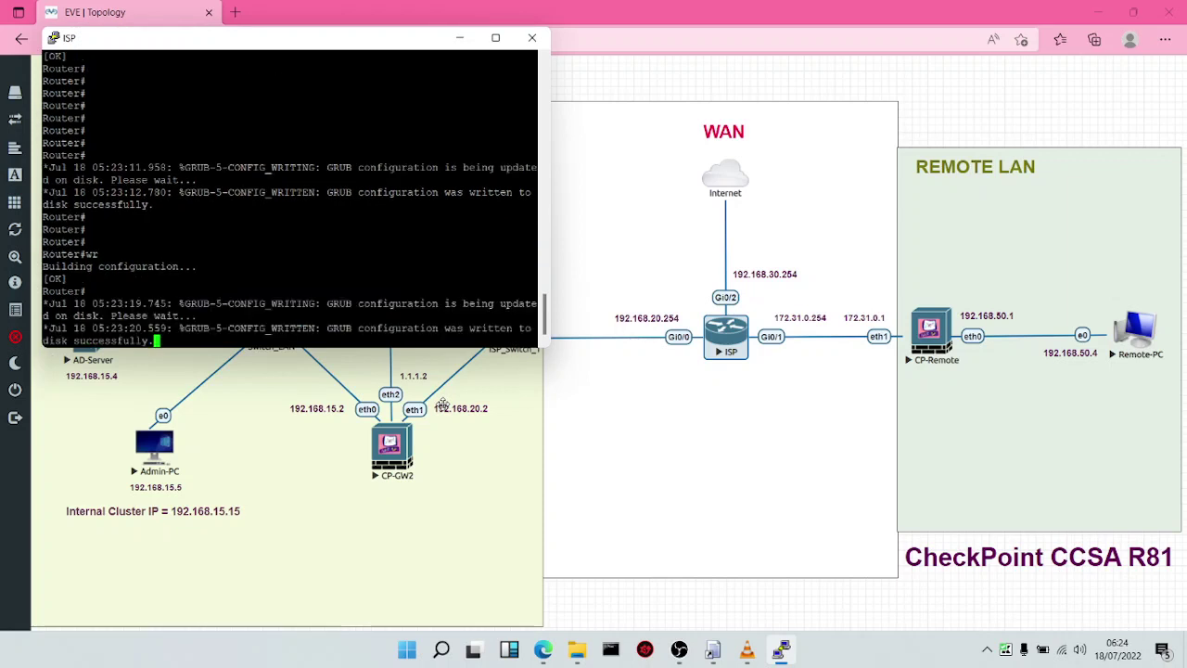
{"action": "key", "text": "Return"}
{"action": "key", "text": "Return"}
{"action": "key", "text": "Return"}
{"action": "key", "text": "Return"}
{"action": "key", "text": "Return"}
{"action": "key", "text": "Return"}
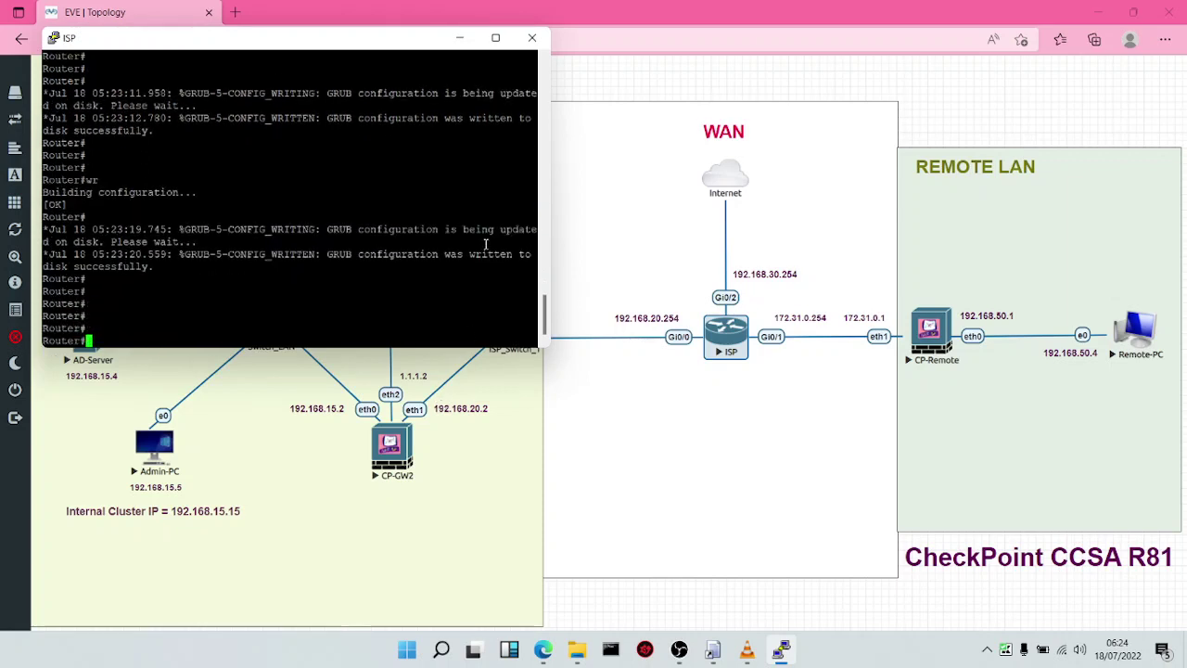
Close the ISP router's PuTTY console with the exit confirmed, then open the AD-Server node's console.
{"action": "left_click", "coordinate": [537, 44]}
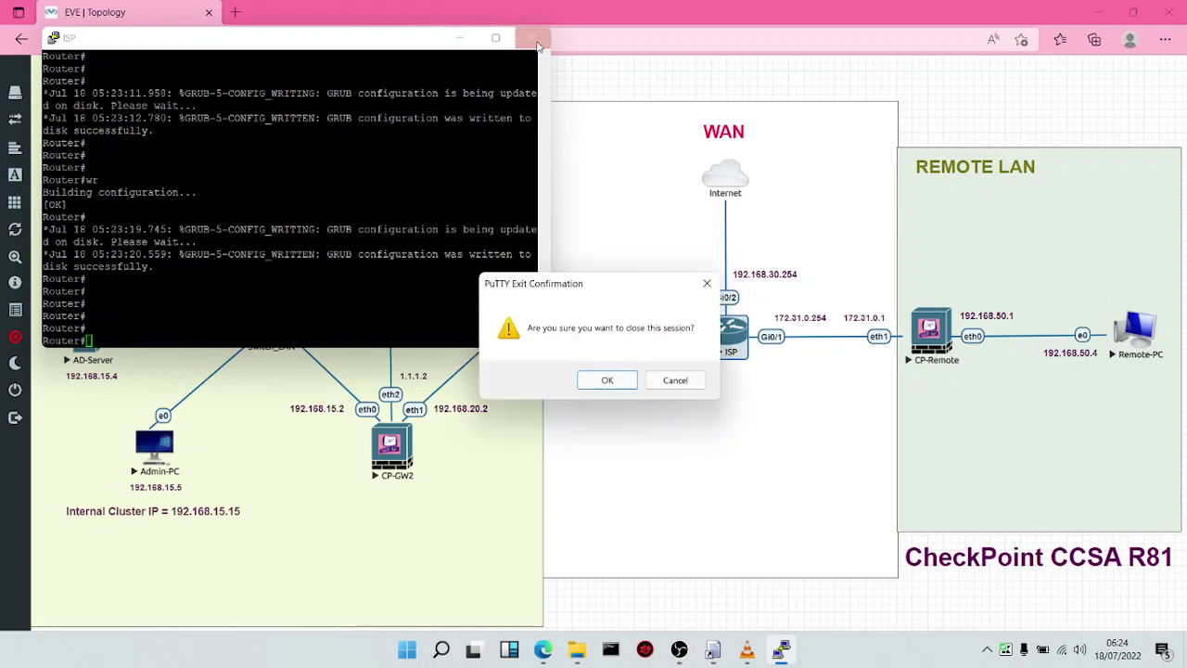
{"action": "left_click", "coordinate": [615, 378]}
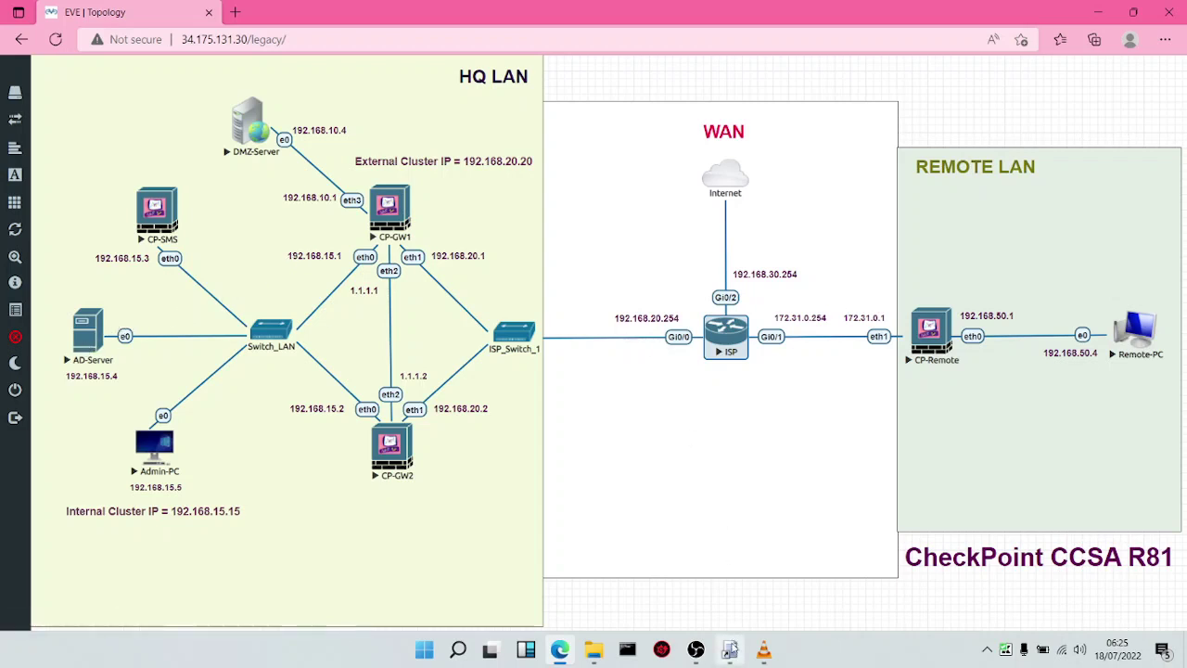
{"action": "left_click", "coordinate": [730, 649]}
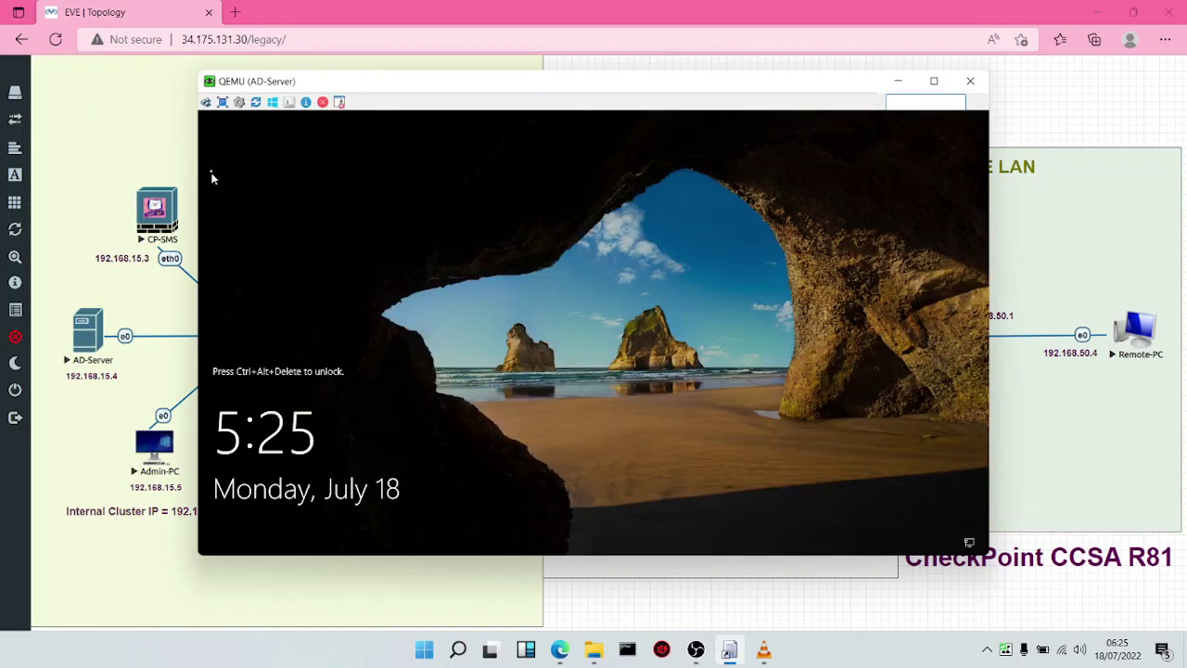
Dismiss the AD-Server's Windows lock screen and enter the Administrator account password.
{"action": "left_click", "coordinate": [206, 104]}
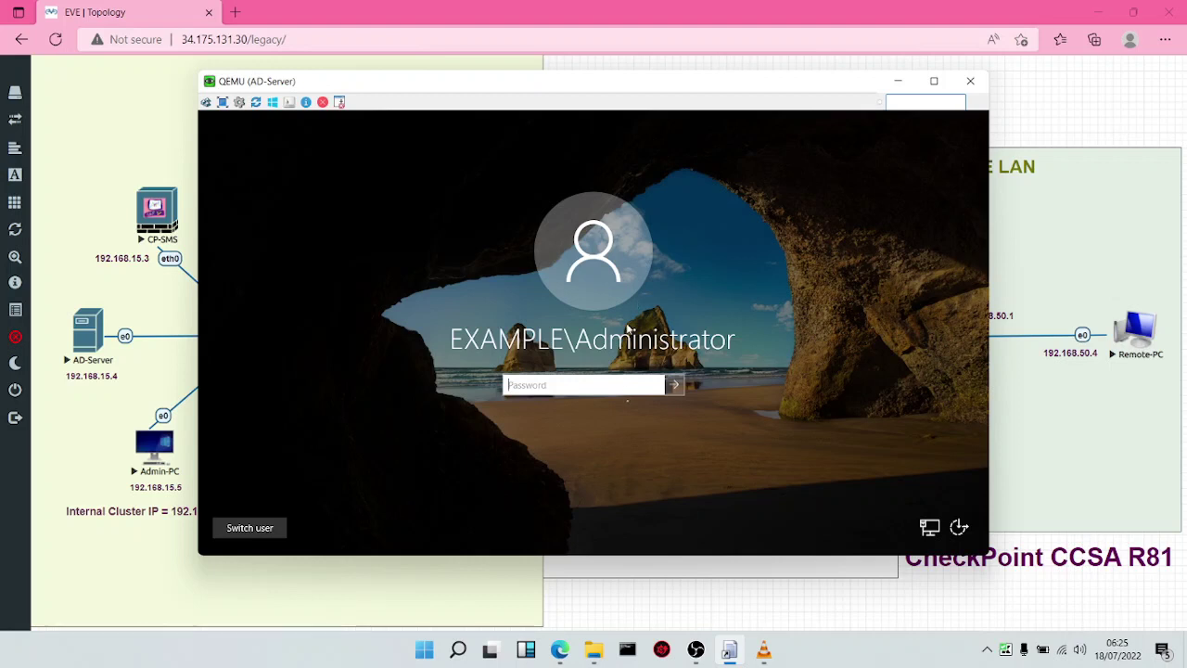
{"action": "type", "text": "********"}
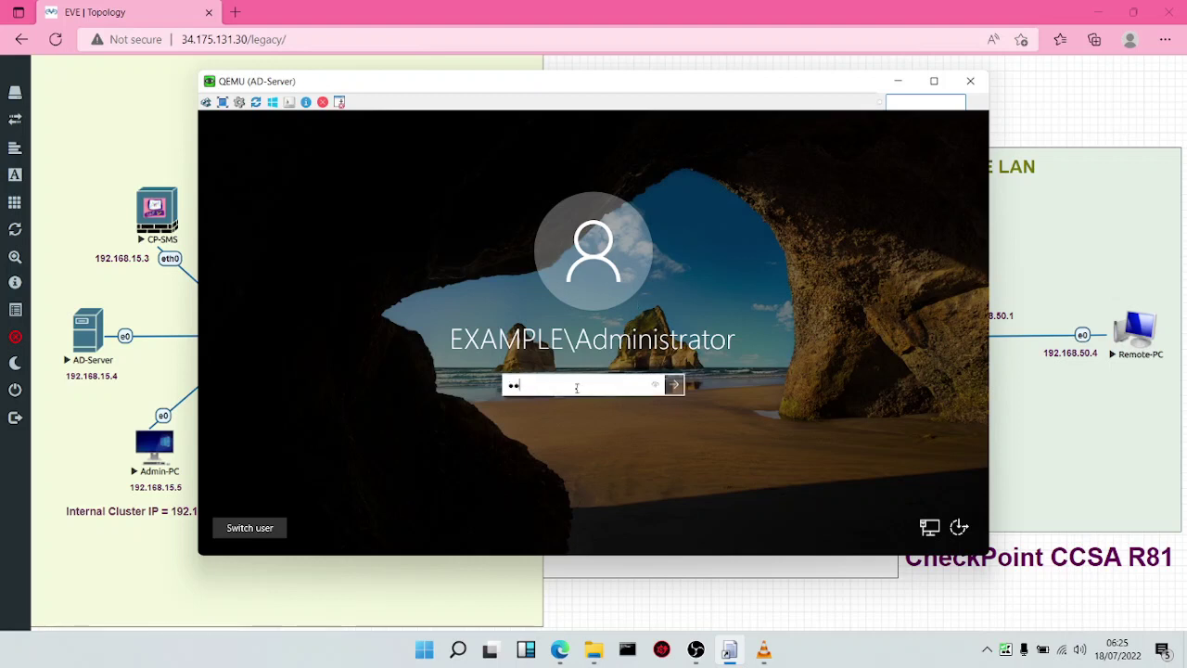
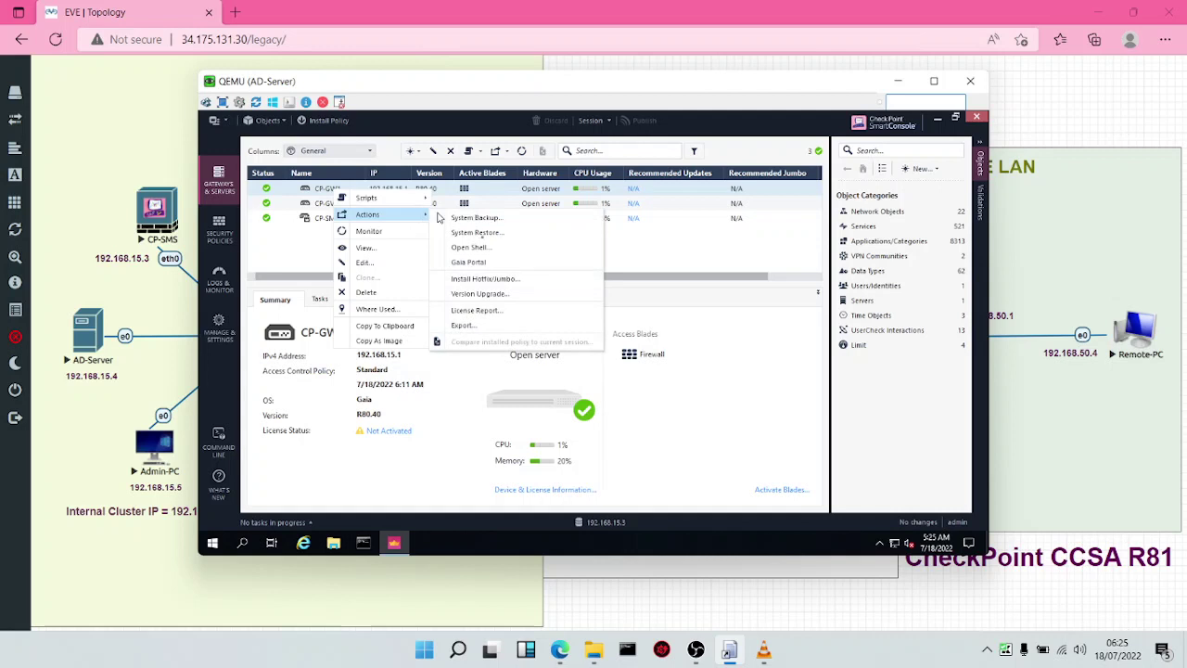
Open CP-GW1's Gaia Portal and proceed past the certificate warning.
{"action": "left_click", "coordinate": [481, 266]}
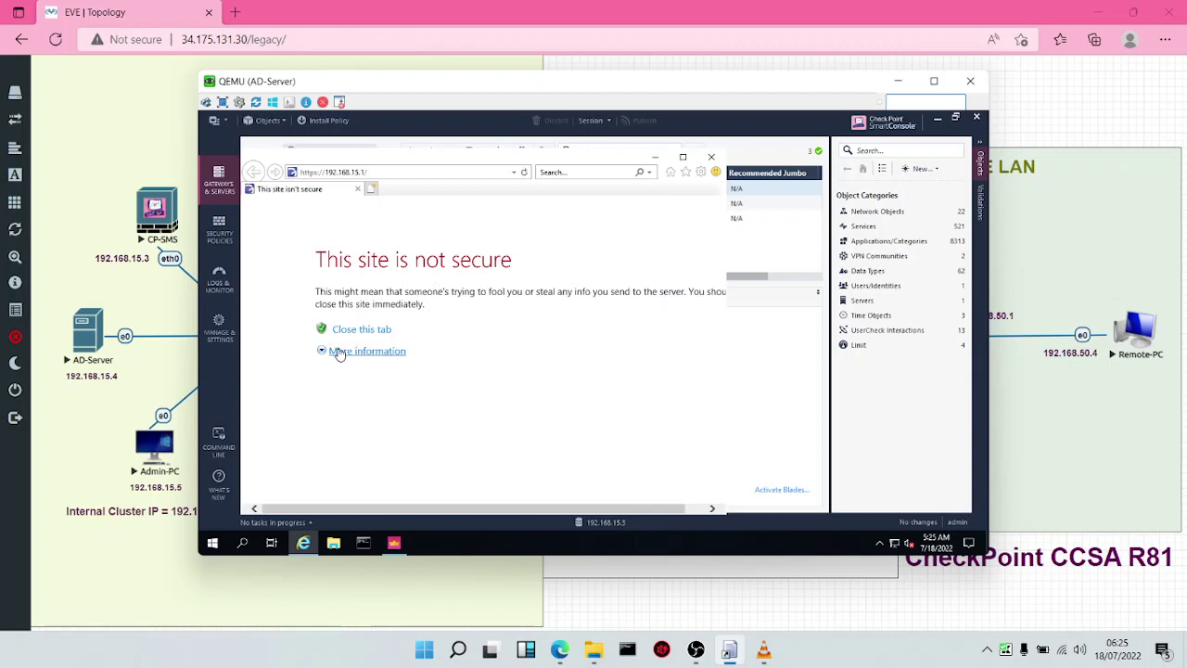
{"action": "left_click", "coordinate": [329, 352]}
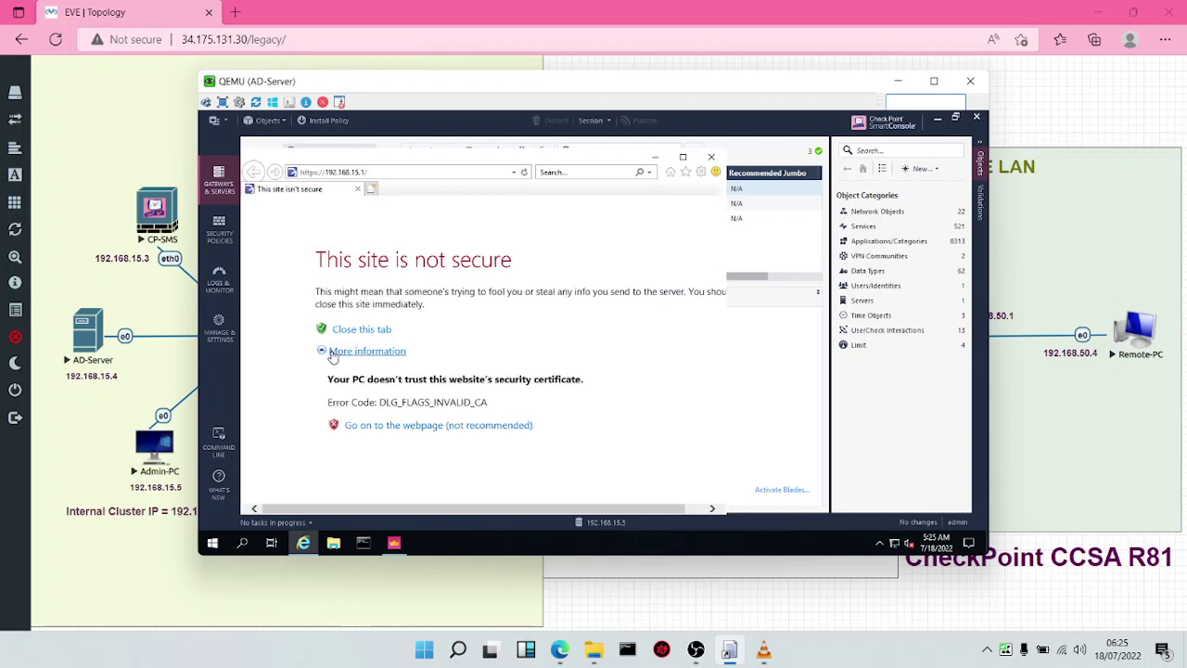
{"action": "left_click", "coordinate": [364, 425]}
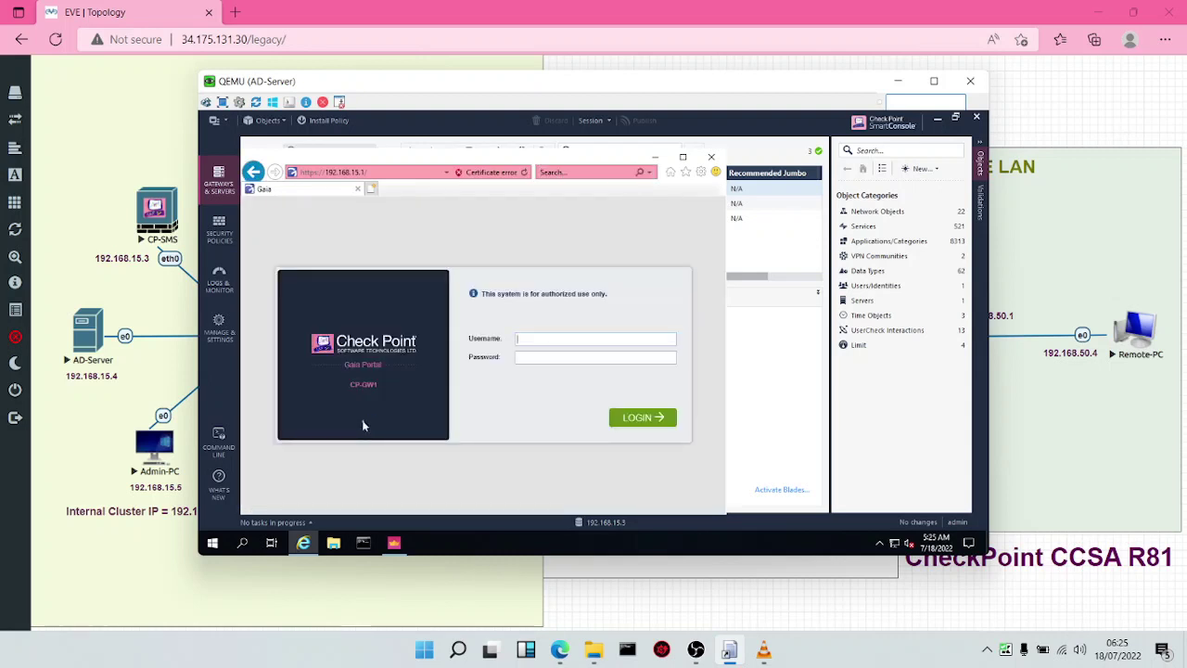
Log in to the portal as admin with the account password.
{"action": "type", "text": "admin"}
{"action": "key", "text": "Tab"}
{"action": "key", "text": "Return"}
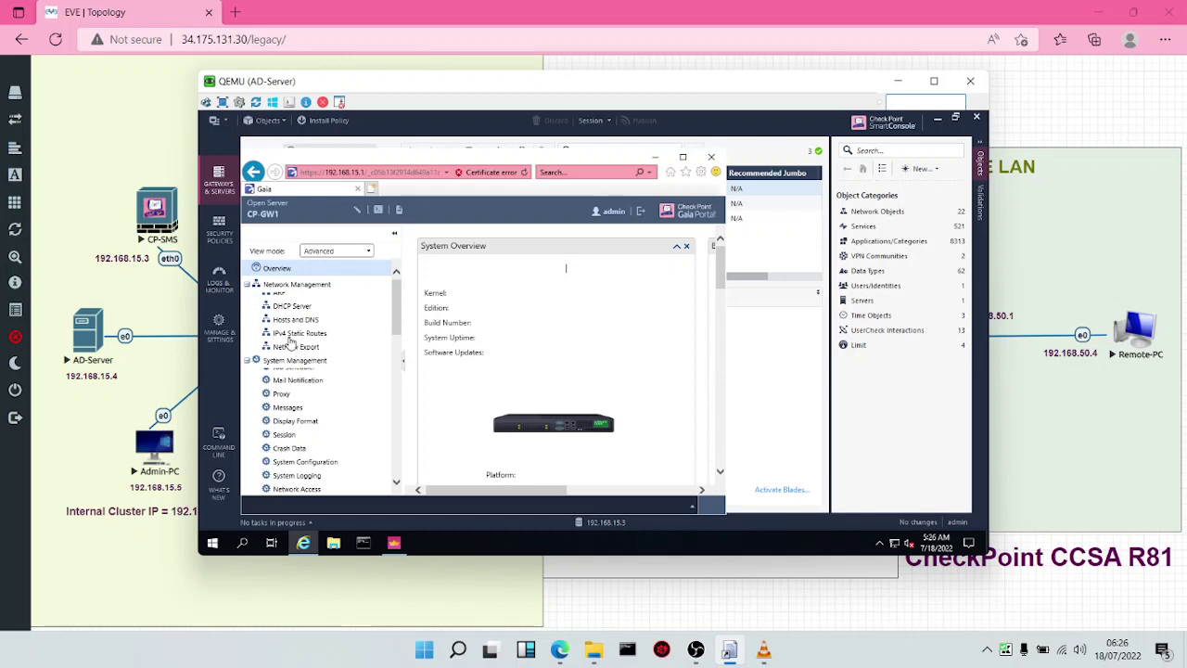
View the IPv4 Static Routes table under Hosts and DNS, then go to the browser's home page.
{"action": "left_click", "coordinate": [288, 340]}
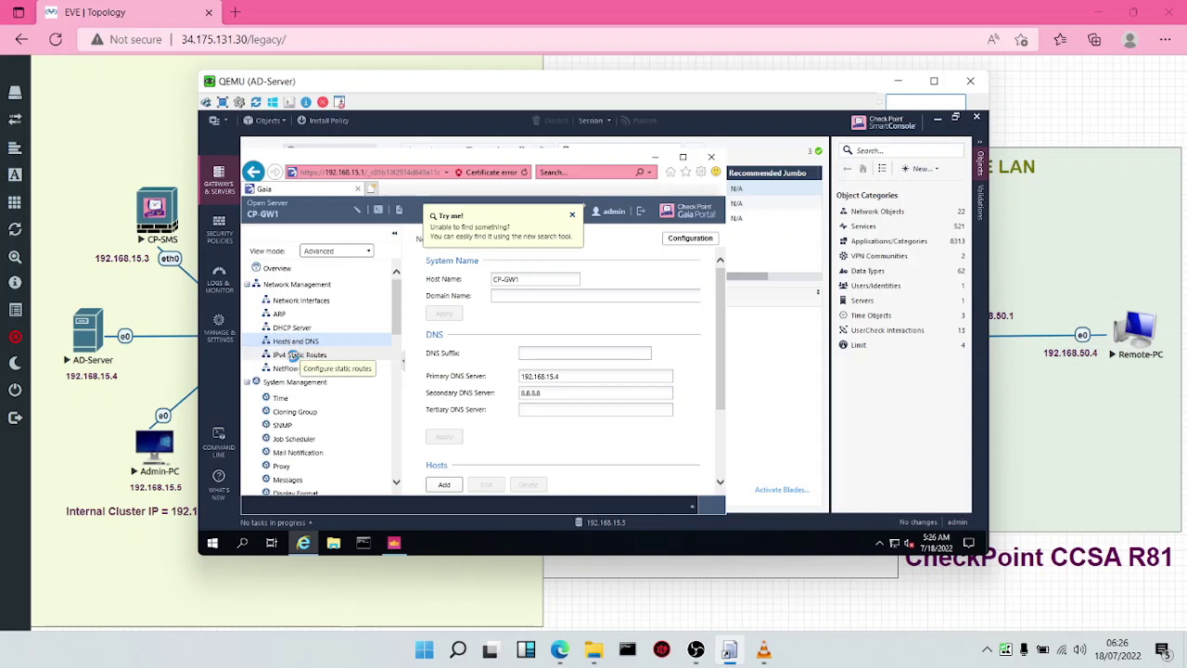
{"action": "left_click", "coordinate": [293, 358]}
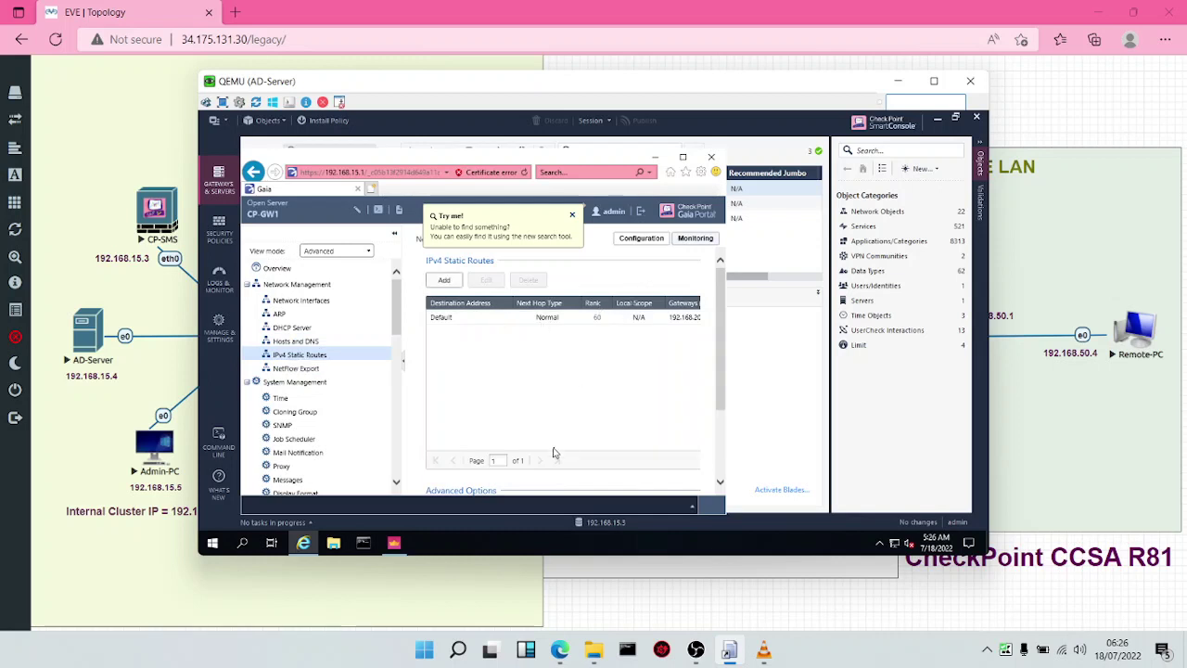
{"action": "left_click", "coordinate": [676, 171]}
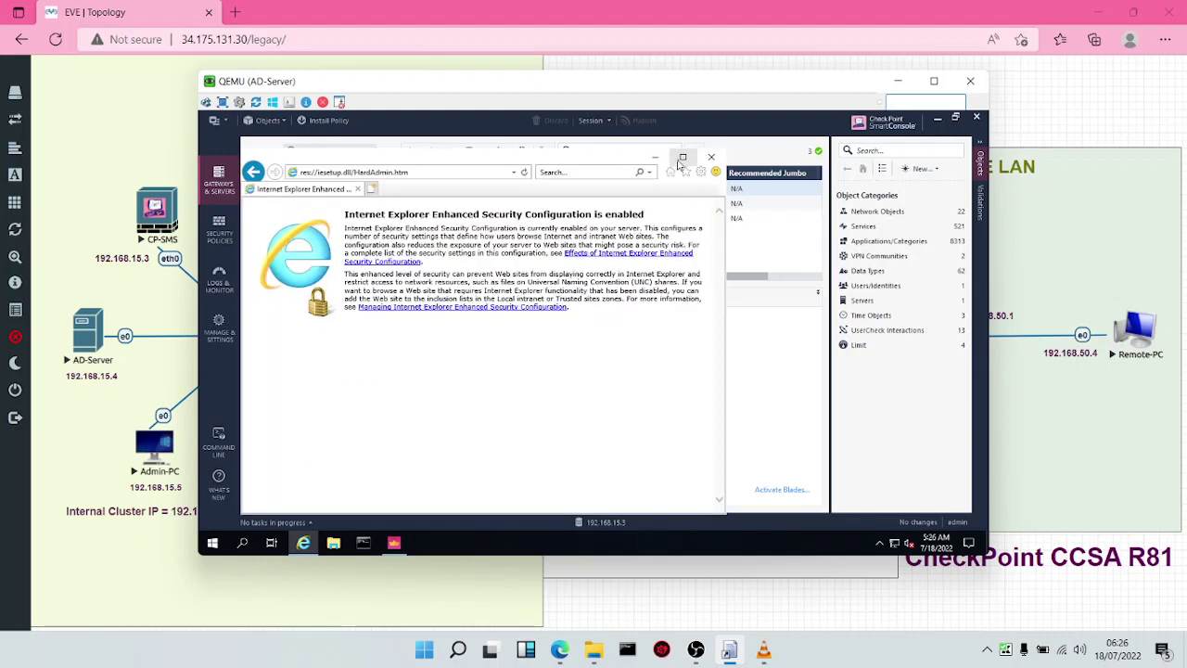
{"action": "left_click", "coordinate": [680, 162]}
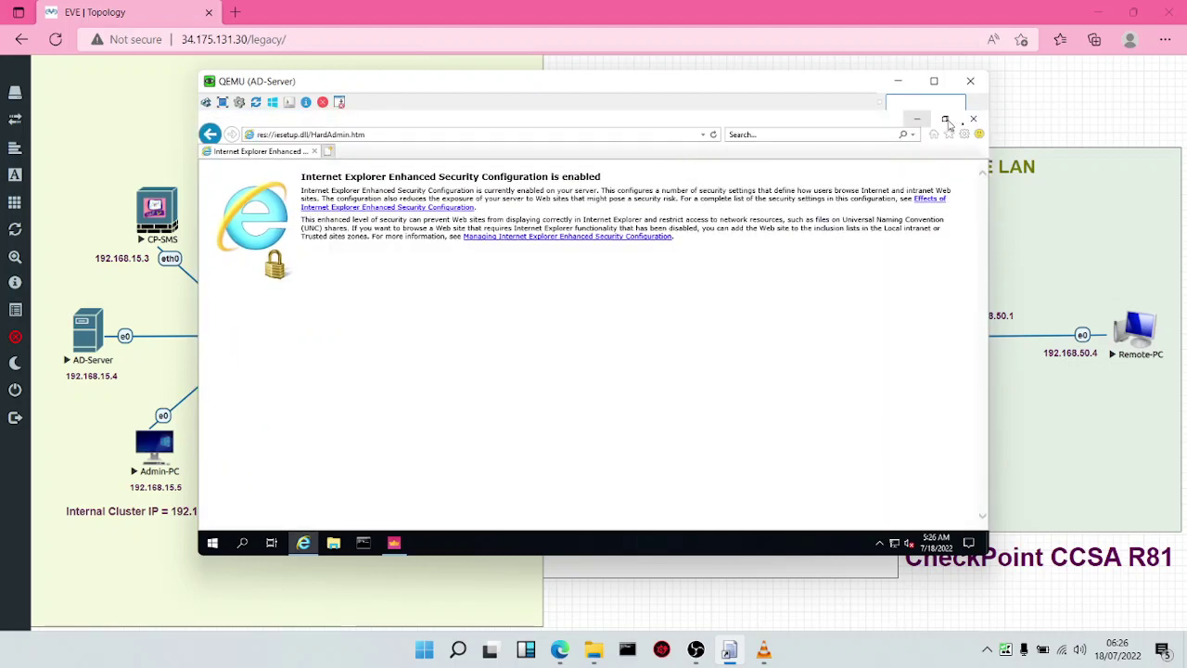
{"action": "left_click", "coordinate": [294, 135]}
{"action": "type", "text": "htt"}
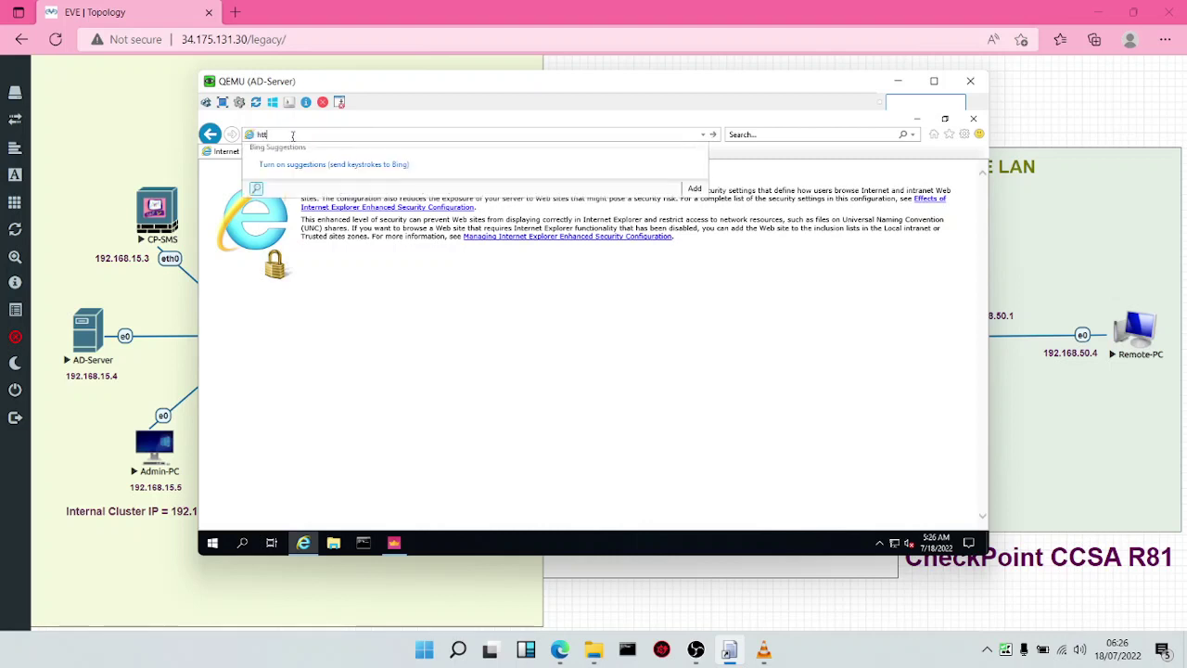
{"action": "type", "text": "ps://192.1"}
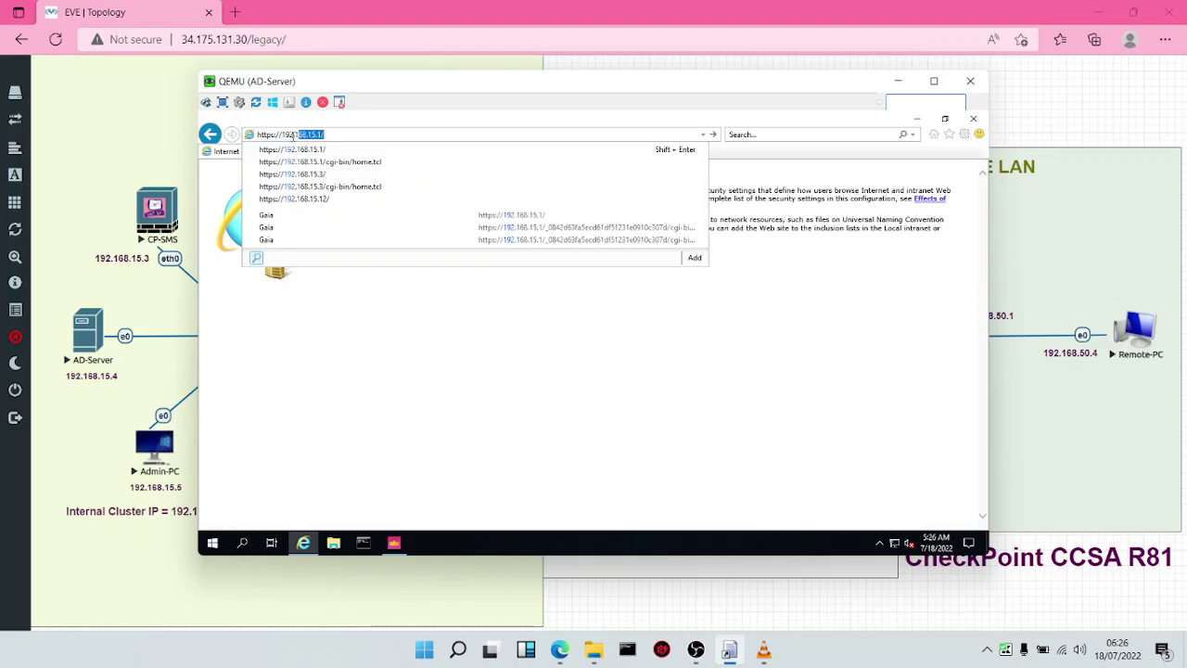
{"action": "type", "text": "68"}
{"action": "key", "text": "Return"}
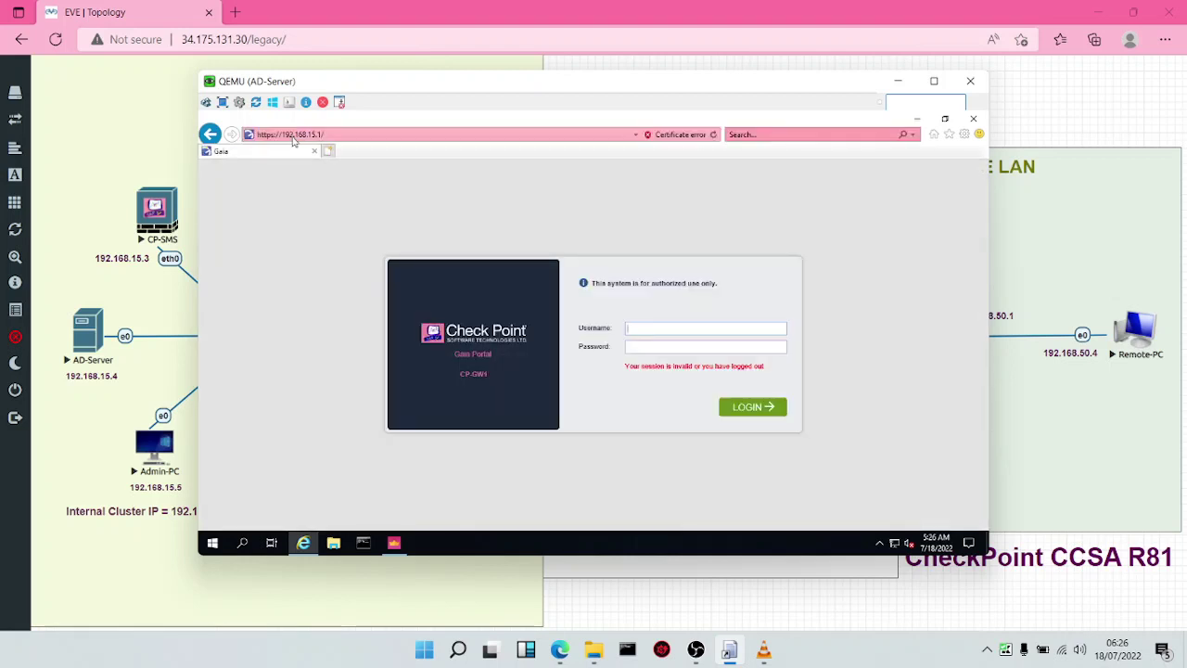
{"action": "left_click", "coordinate": [292, 134]}
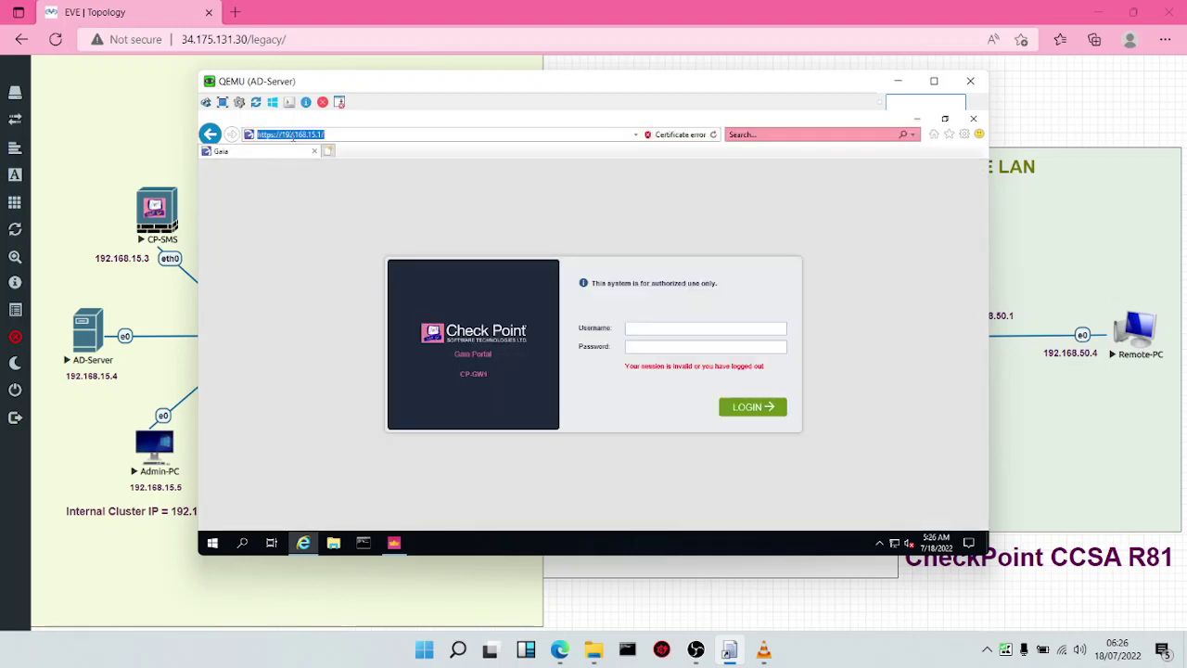
{"action": "type", "text": "ad"}
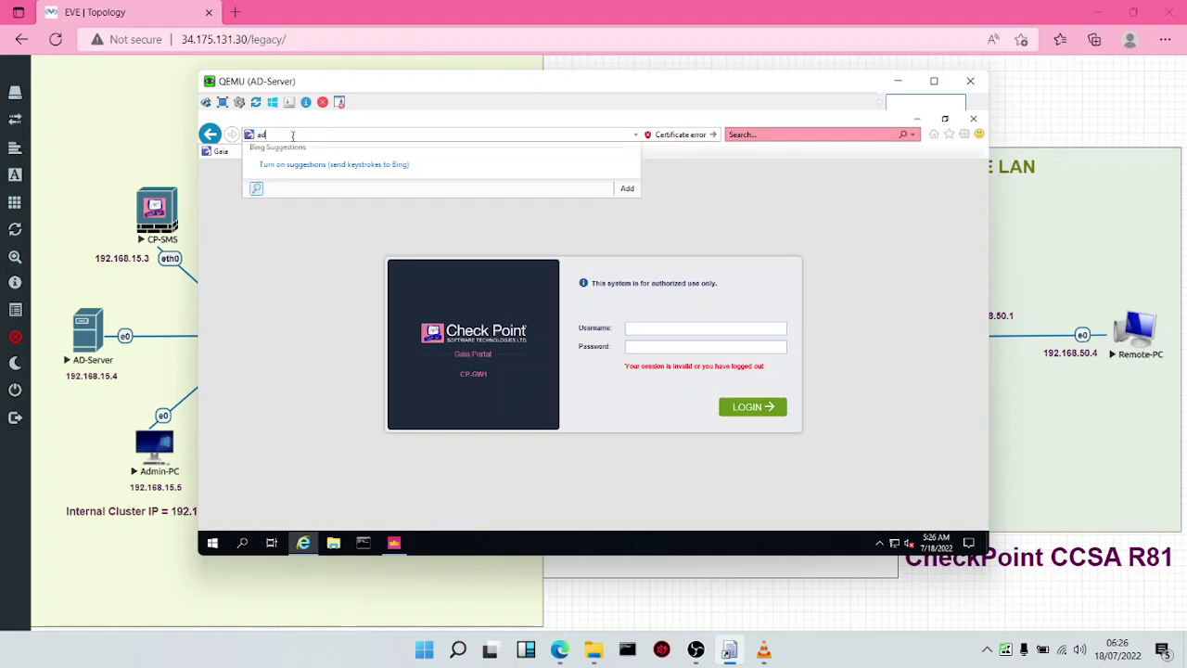
Log back in as admin with the account password.
{"action": "left_click", "coordinate": [649, 330]}
{"action": "type", "text": "admin"}
{"action": "key", "text": "Tab"}
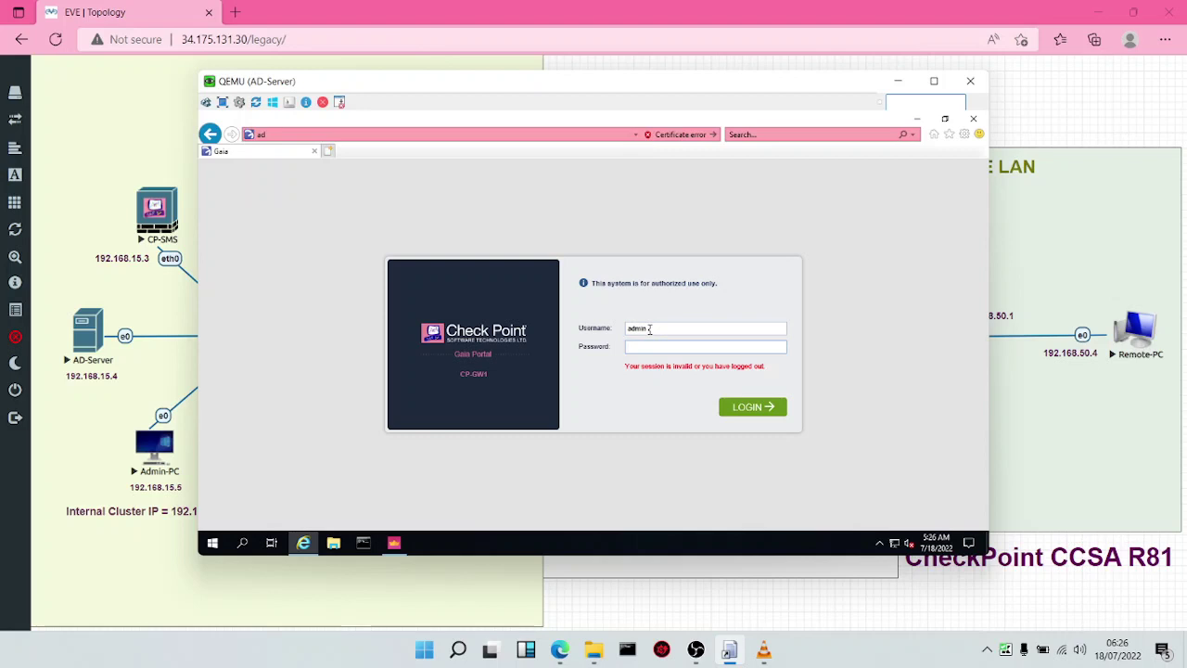
{"action": "type", "text": "********"}
{"action": "key", "text": "Return"}
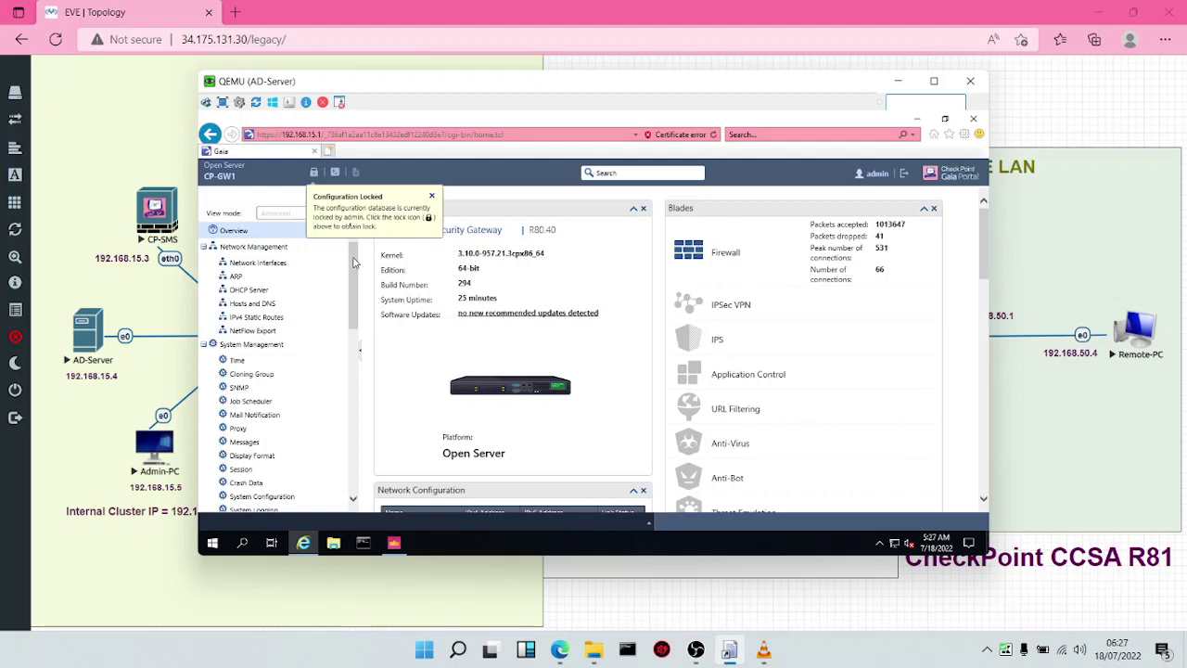
Override the configuration lock and show the IPv4 Static Routes with the Default route via 192.168.20.254.
{"action": "left_click", "coordinate": [314, 172]}
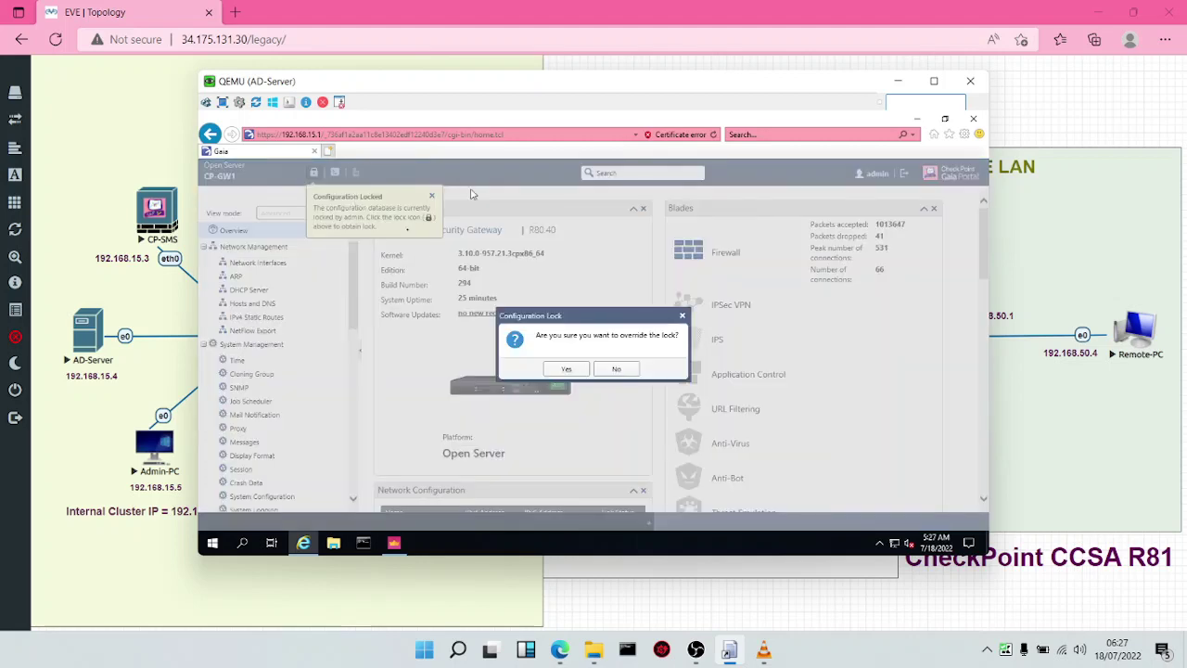
{"action": "left_click", "coordinate": [560, 369]}
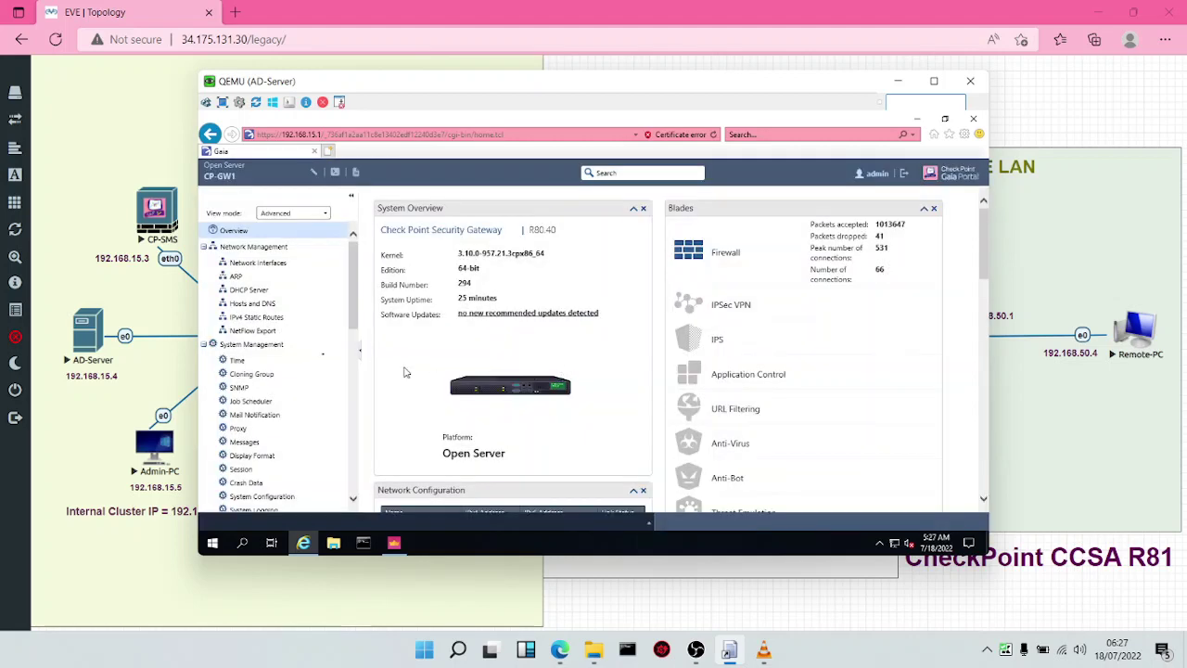
{"action": "left_click", "coordinate": [262, 318]}
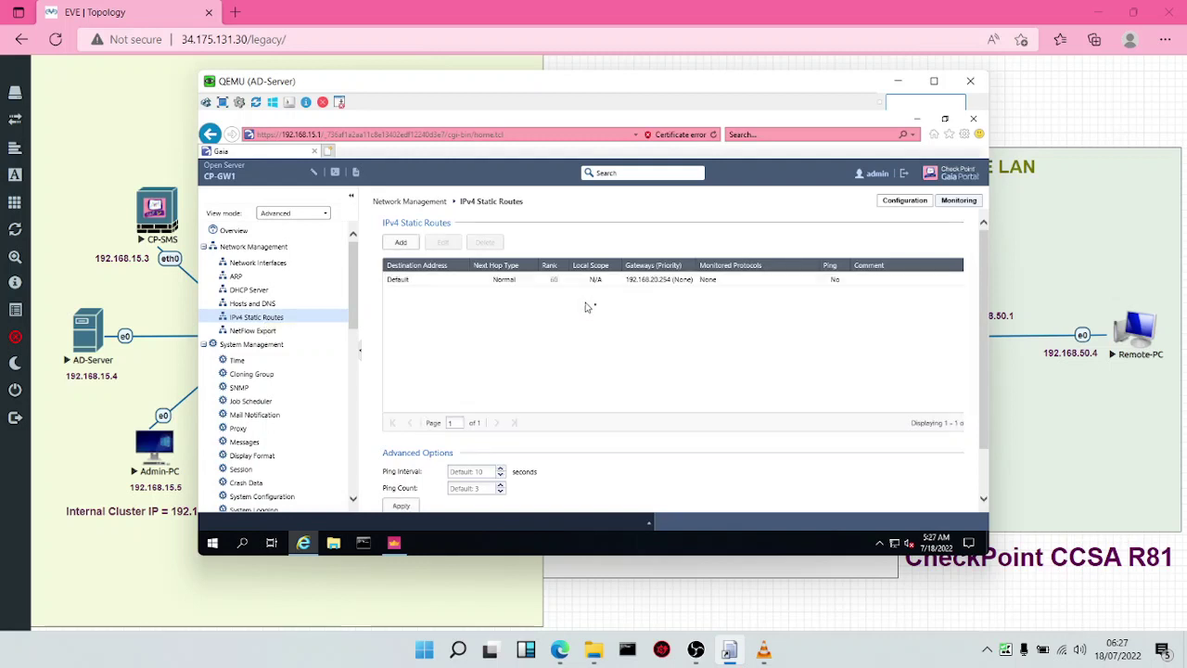
Edit the Default route, confirm gateway 192.168.20.254 unchanged, and save it.
{"action": "left_click", "coordinate": [664, 284]}
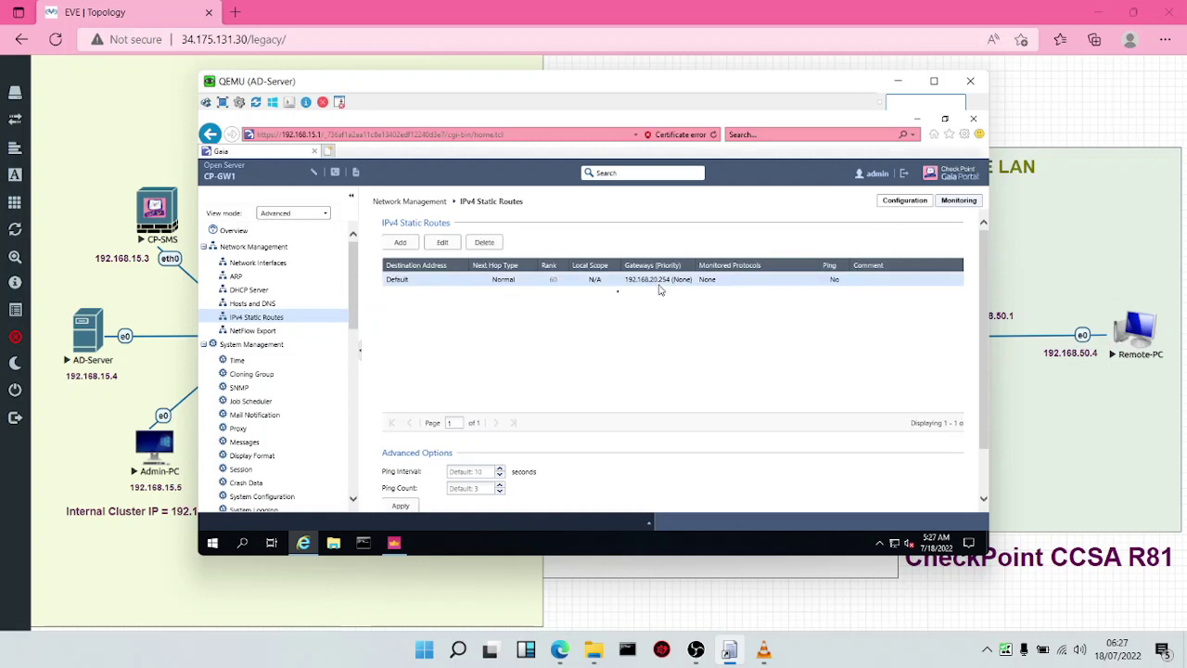
{"action": "double_click", "coordinate": [468, 280]}
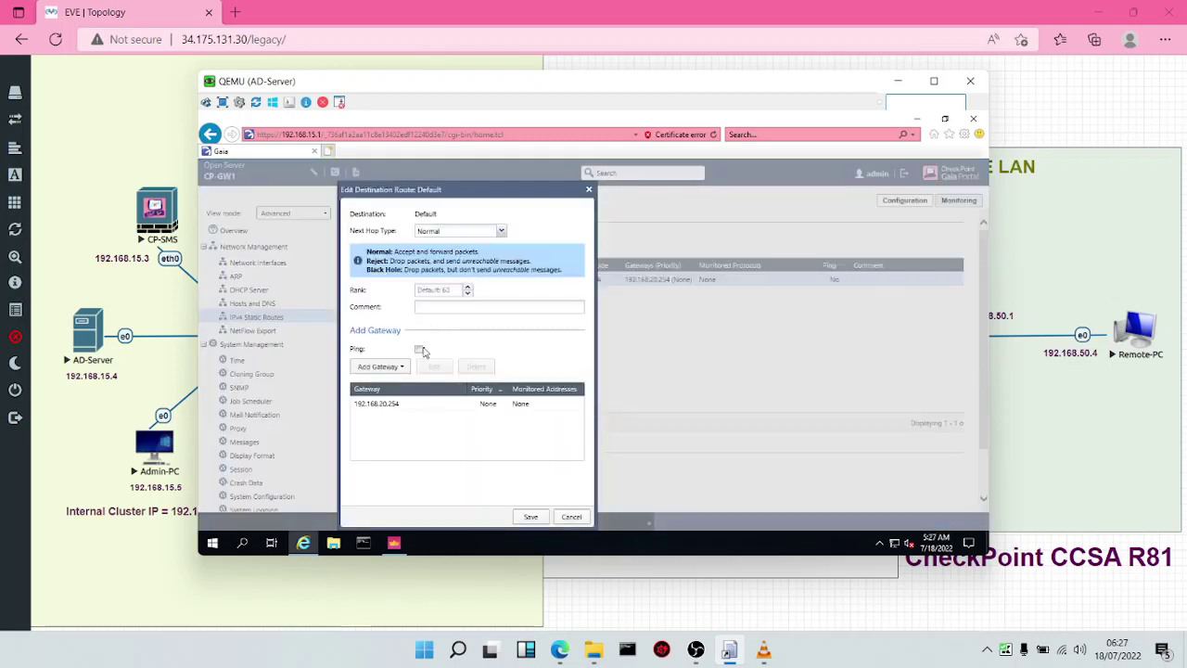
{"action": "left_click", "coordinate": [380, 405]}
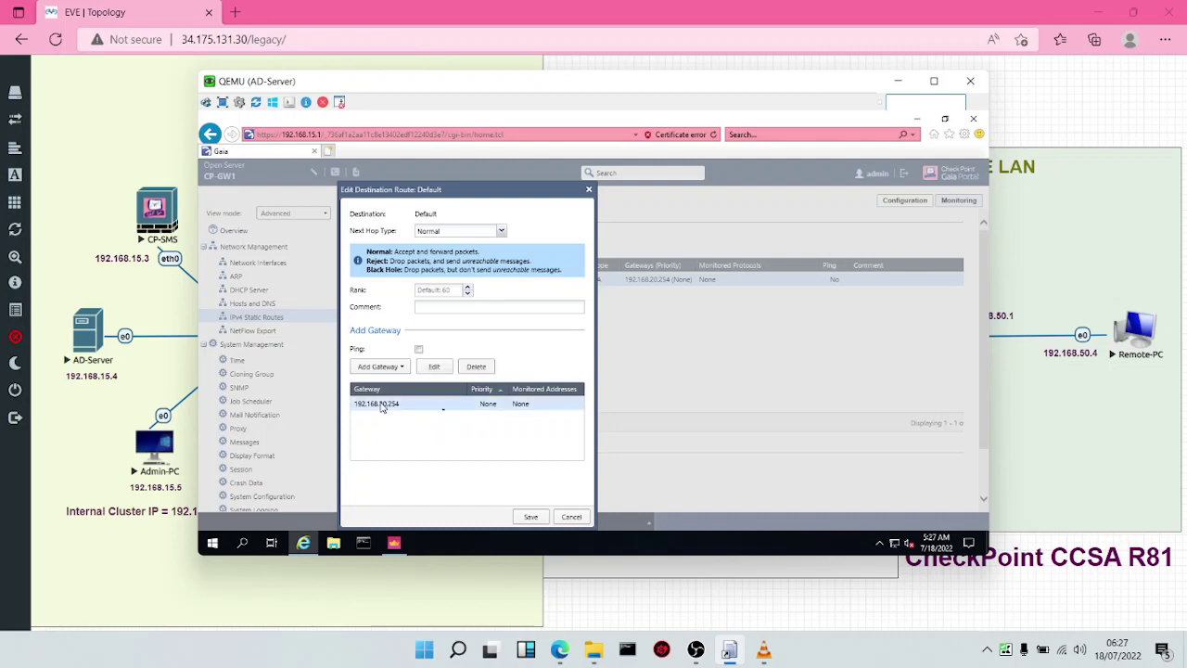
{"action": "left_click", "coordinate": [433, 367]}
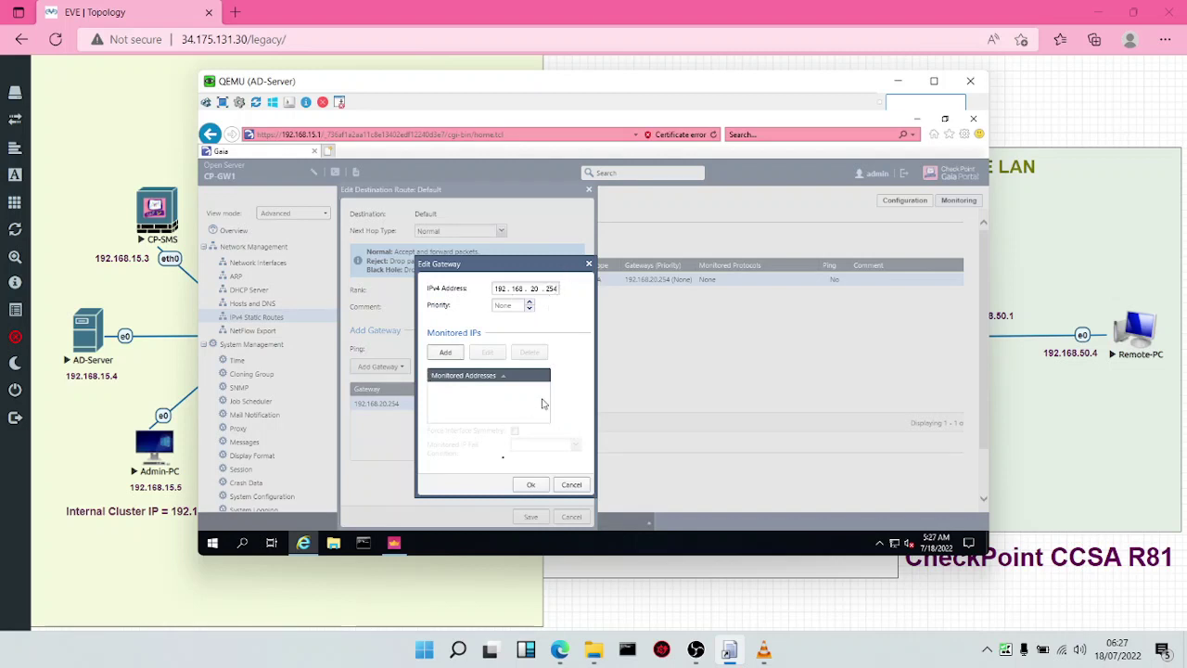
{"action": "left_click", "coordinate": [534, 485]}
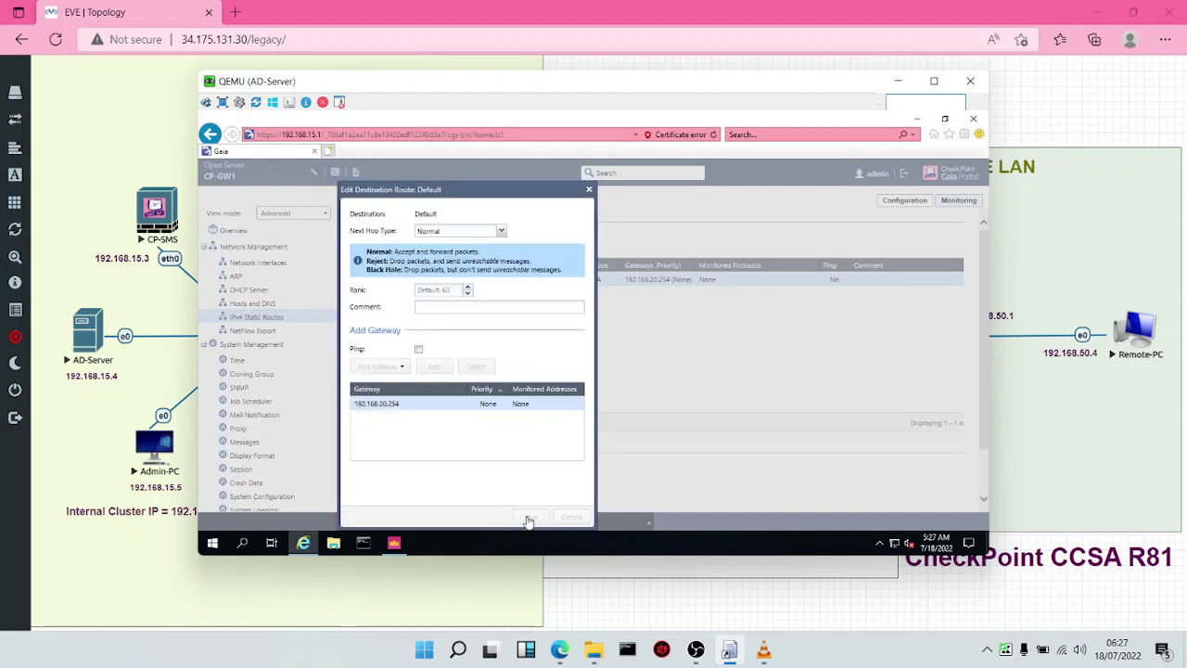
{"action": "left_click", "coordinate": [529, 517]}
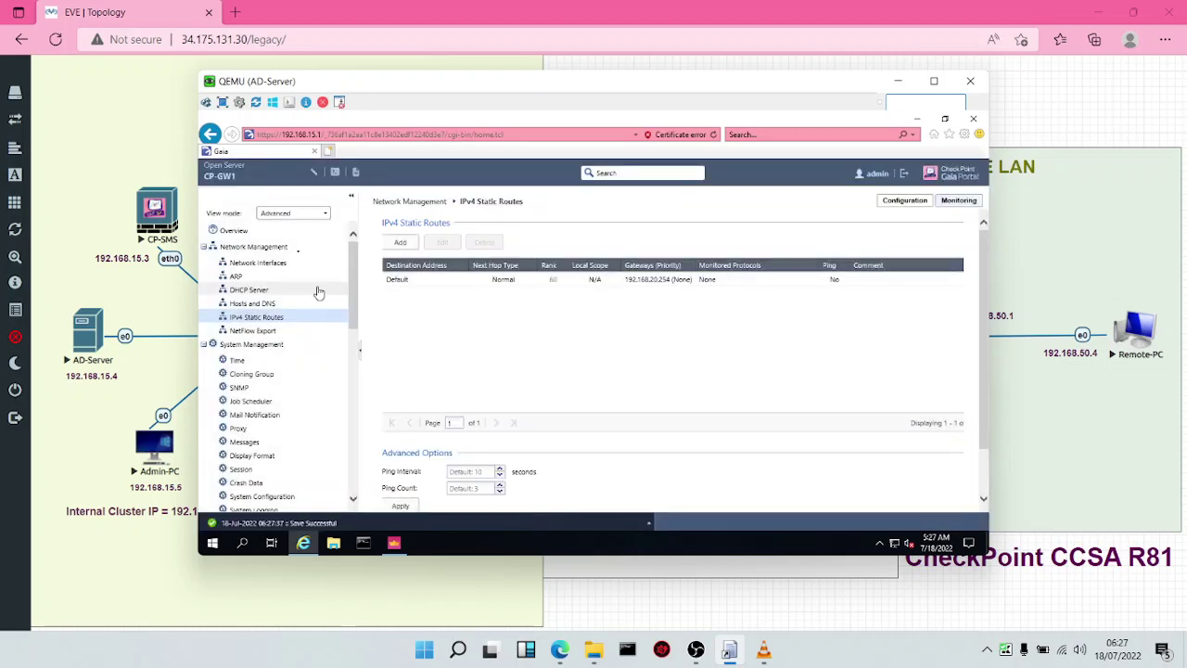
In a gateway terminal logged in as admin, ping 8.8.8.8 successfully, then close the terminal.
{"action": "left_click", "coordinate": [335, 174]}
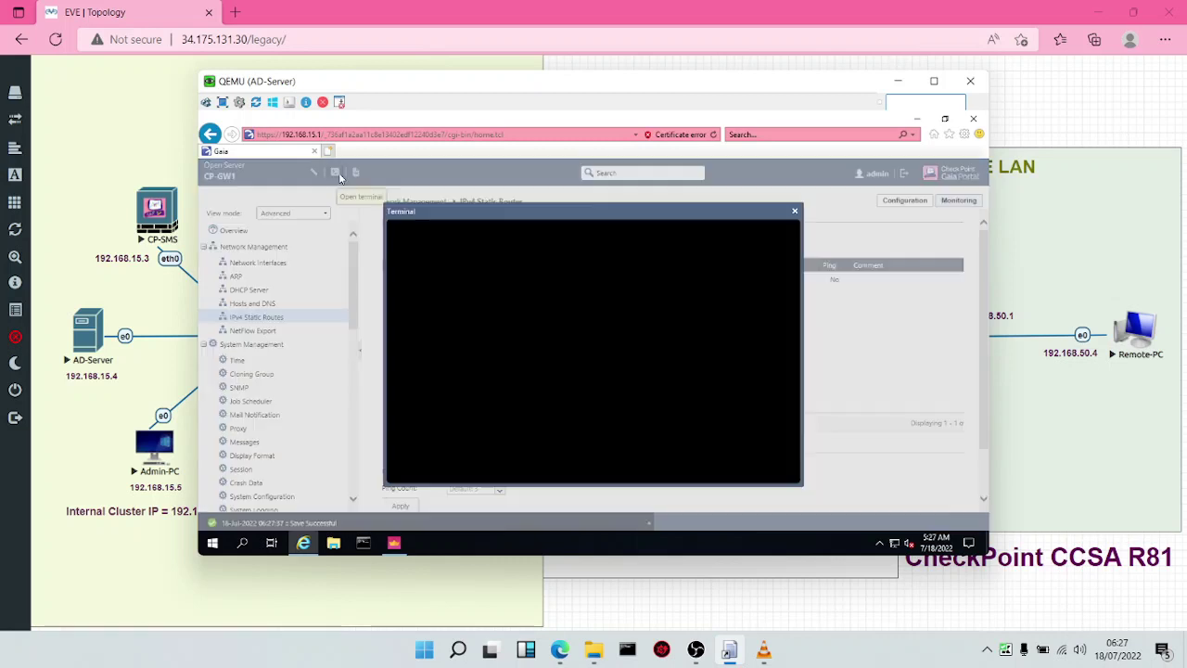
{"action": "type", "text": "adm"}
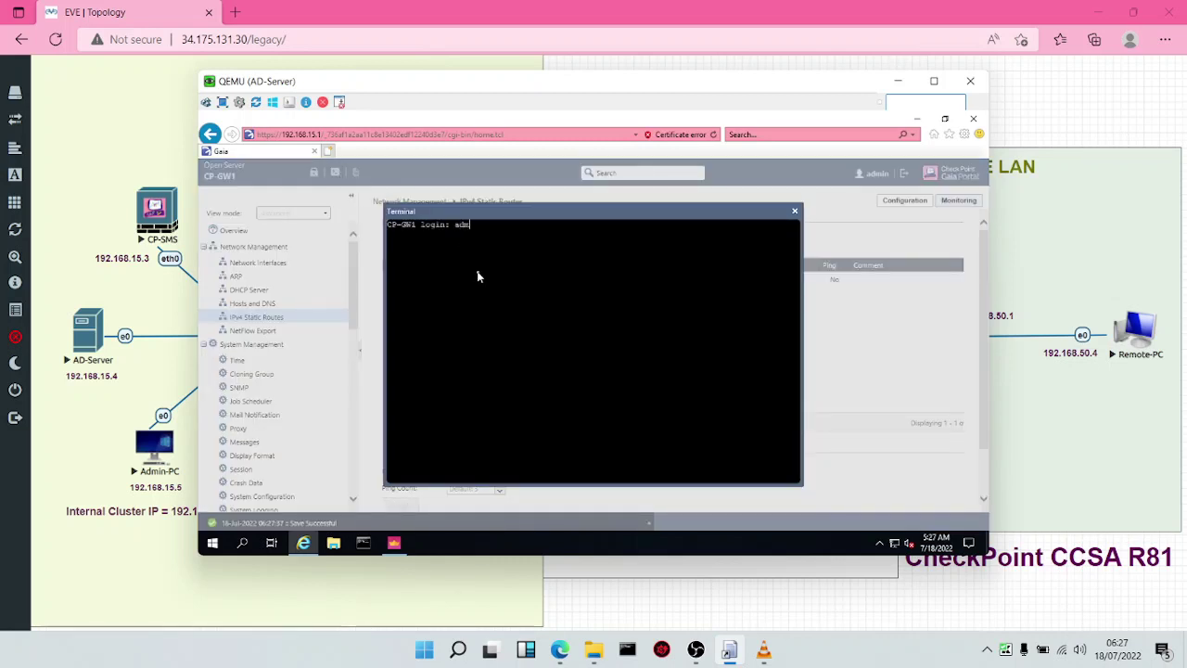
{"action": "type", "text": "in"}
{"action": "key", "text": "Return"}
{"action": "key", "text": "Return"}
{"action": "type", "text": "p"}
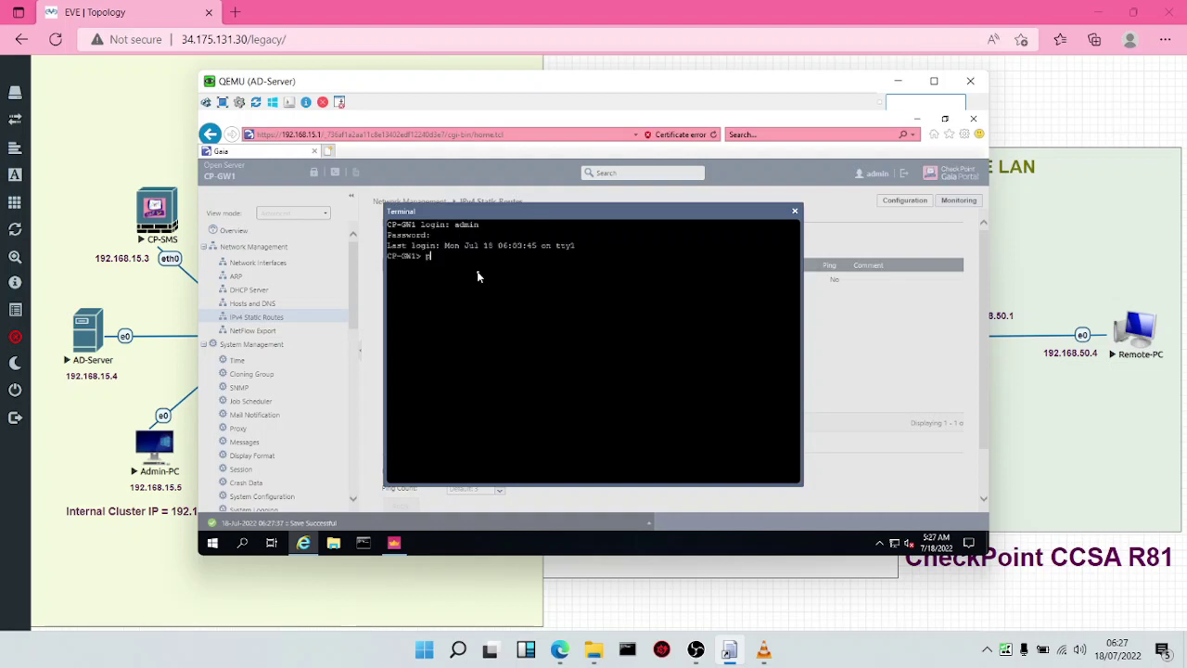
{"action": "type", "text": "ing 8.8.8.8"}
{"action": "key", "text": "Return"}
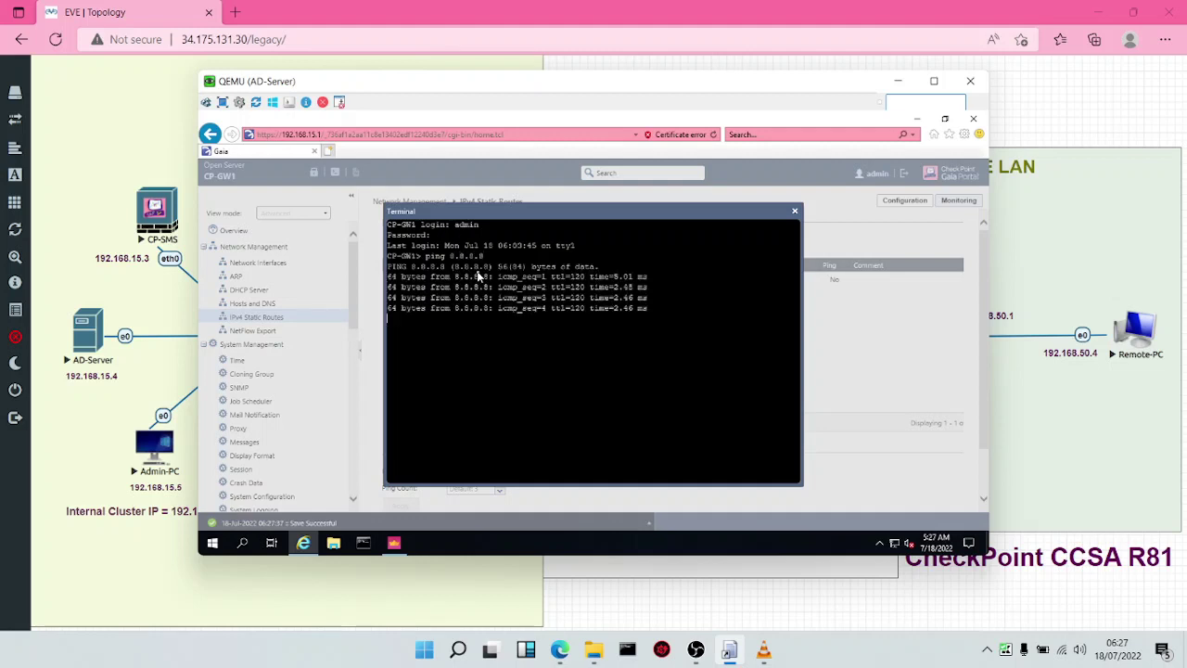
{"action": "left_click", "coordinate": [795, 210]}
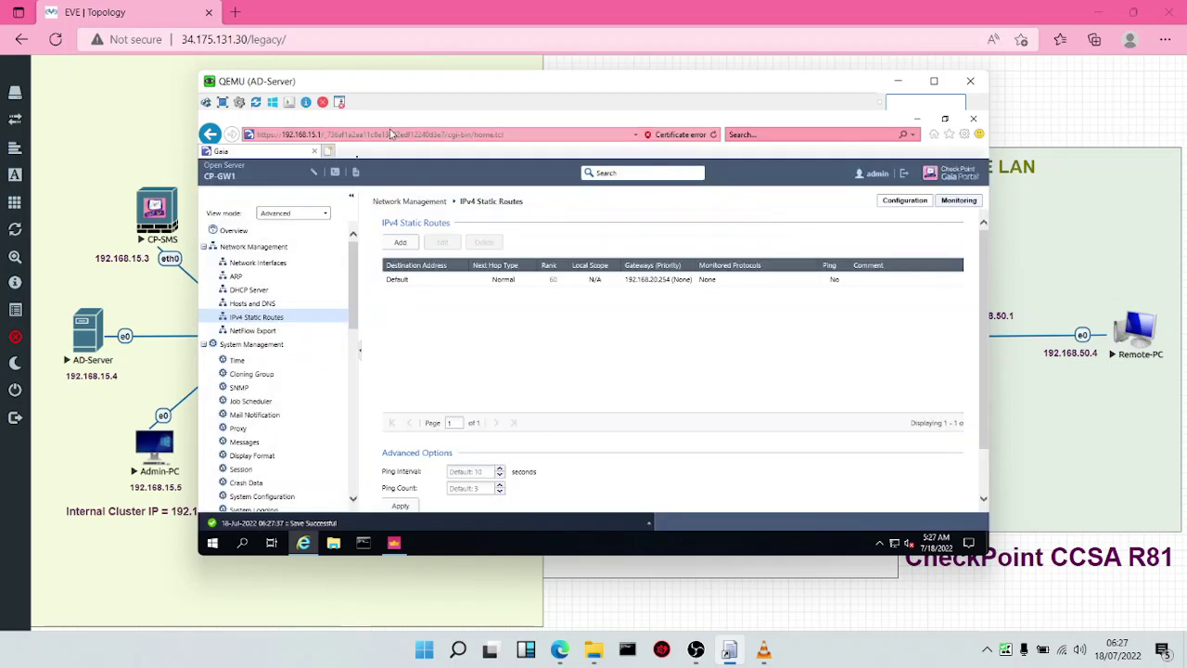
{"action": "left_click", "coordinate": [330, 151]}
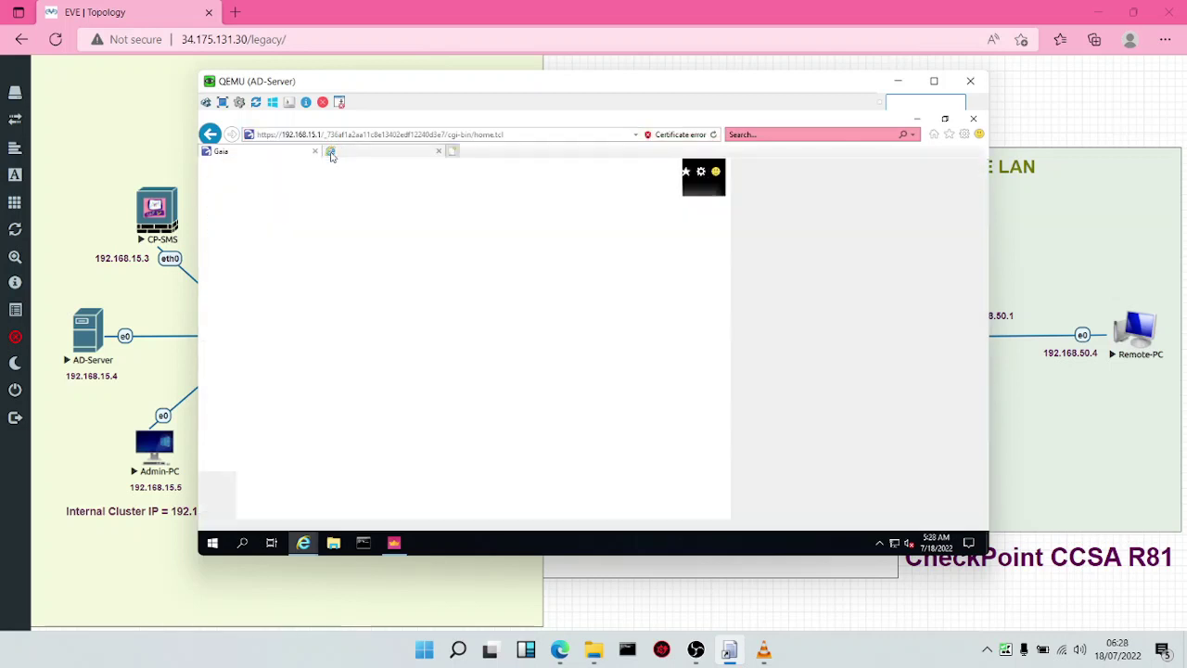
{"action": "type", "text": "g"}
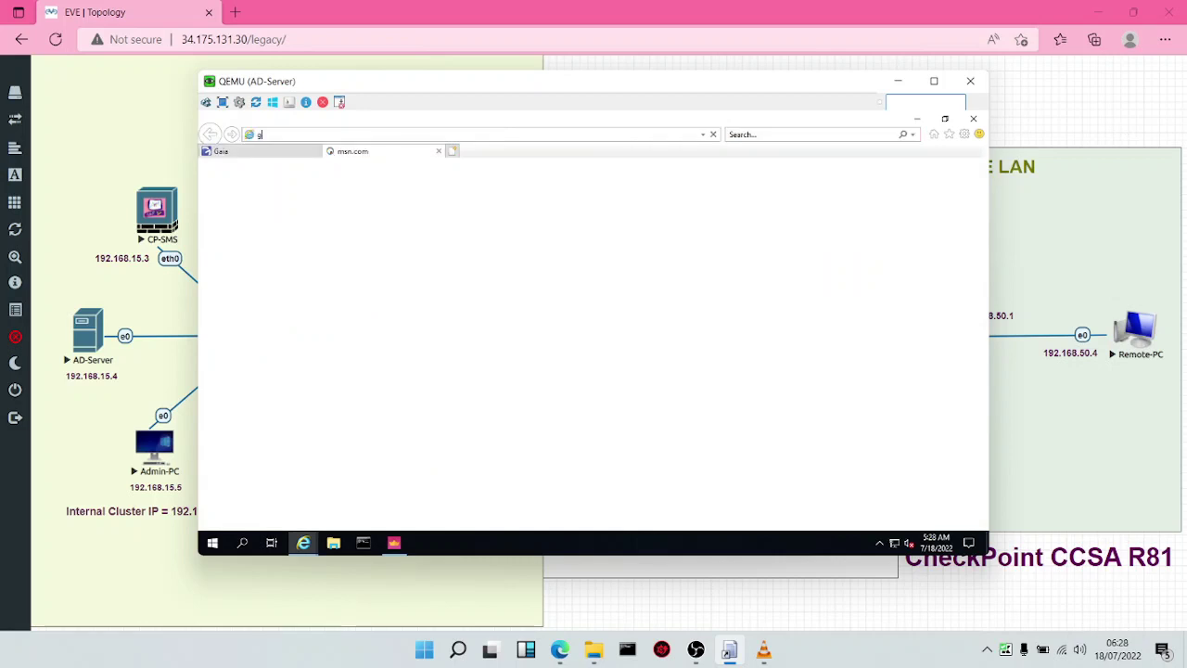
{"action": "type", "text": "oog"}
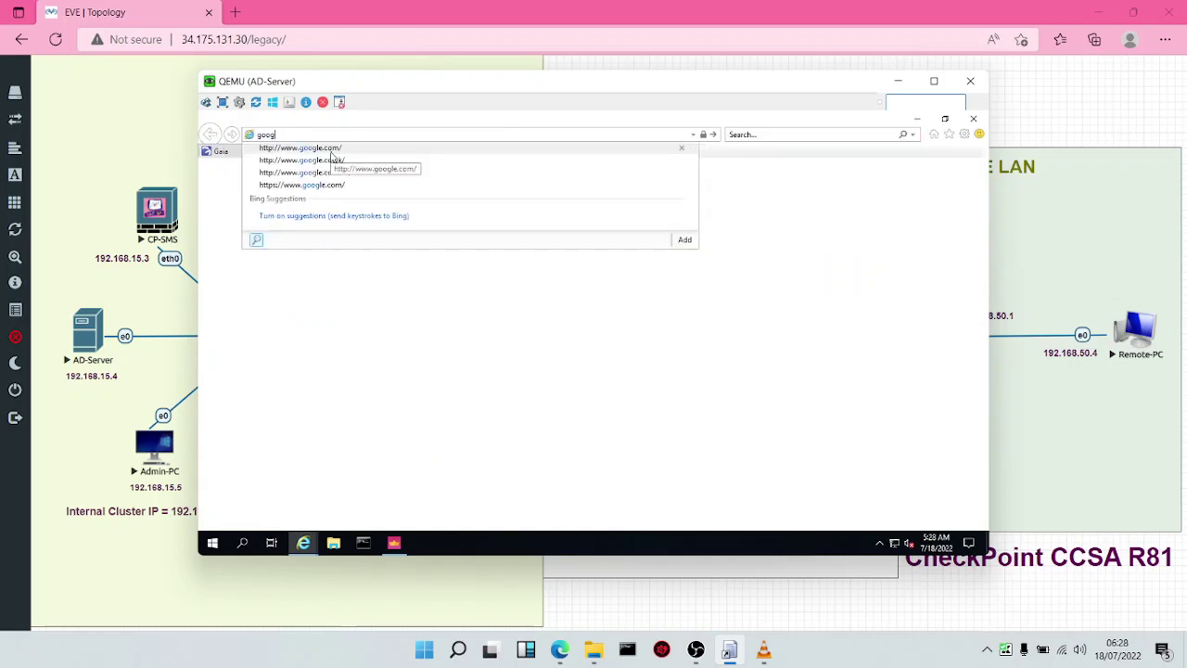
{"action": "type", "text": "le.com"}
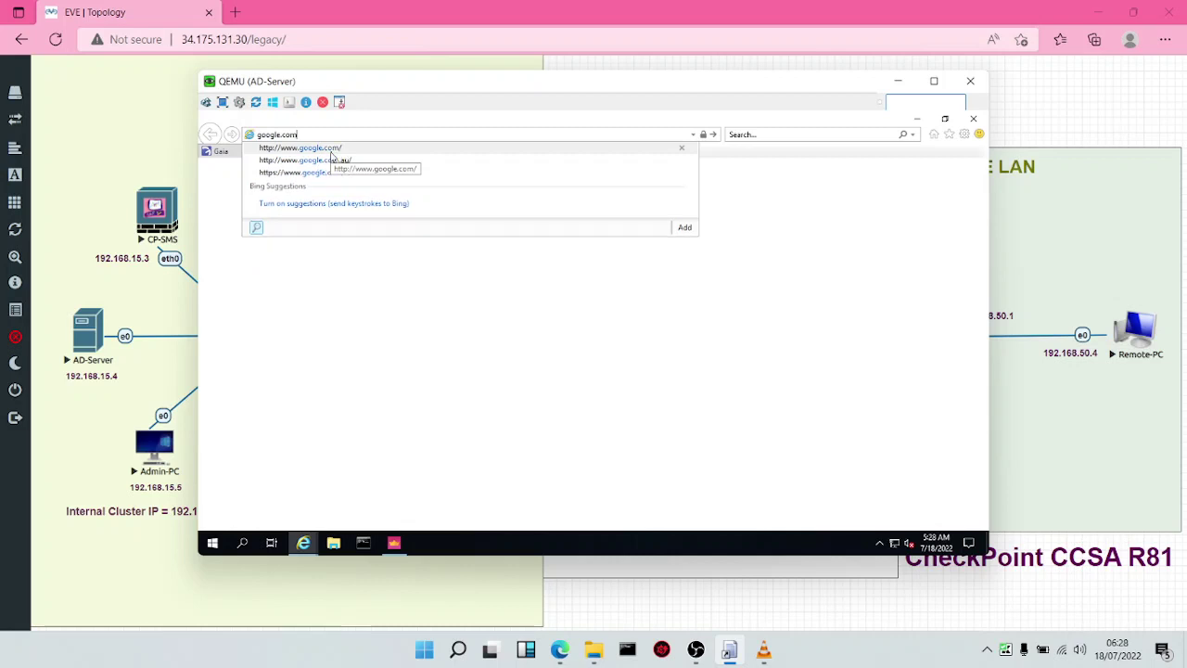
{"action": "key", "text": "Return"}
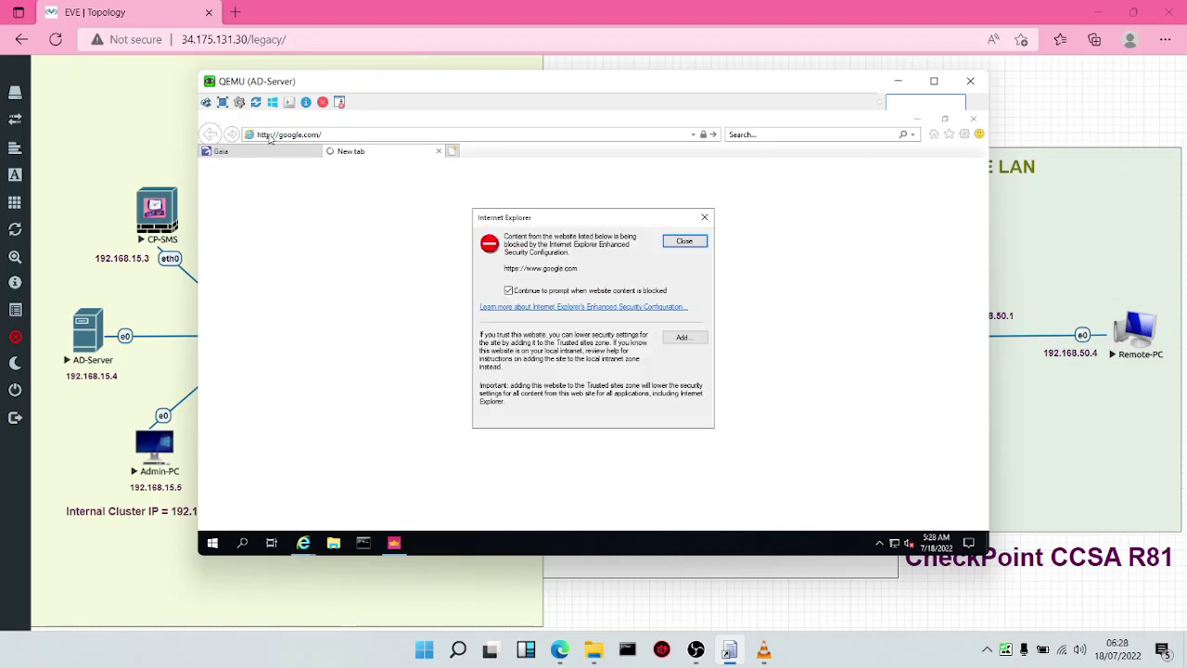
{"action": "left_click", "coordinate": [692, 338]}
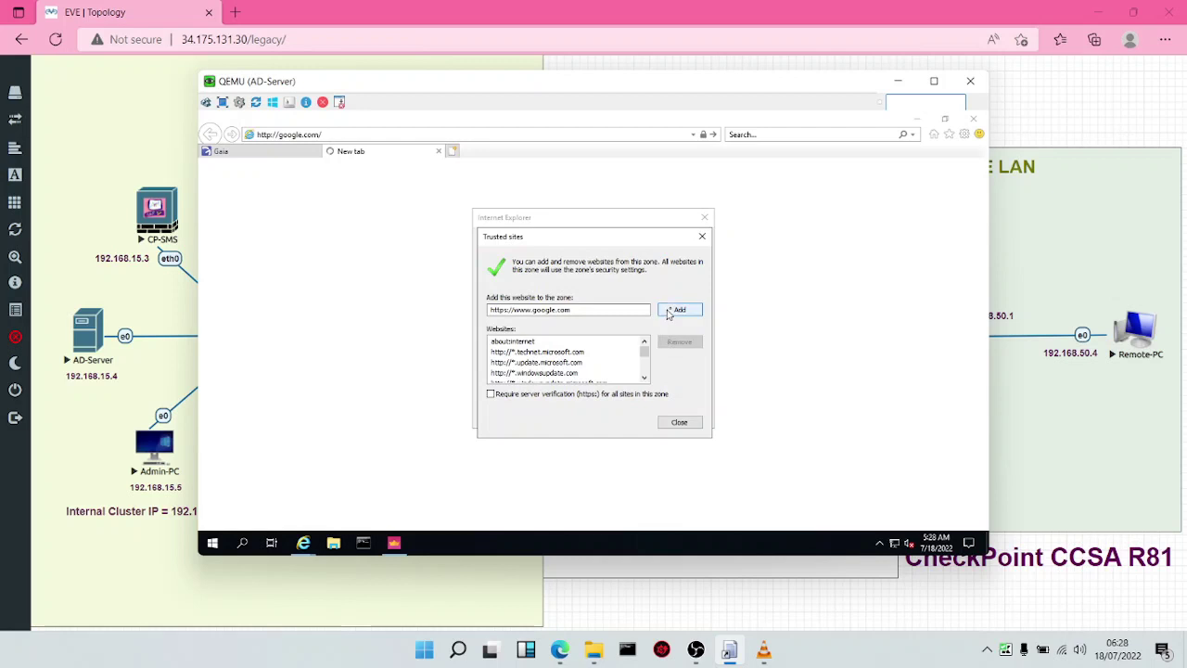
{"action": "left_click", "coordinate": [676, 310]}
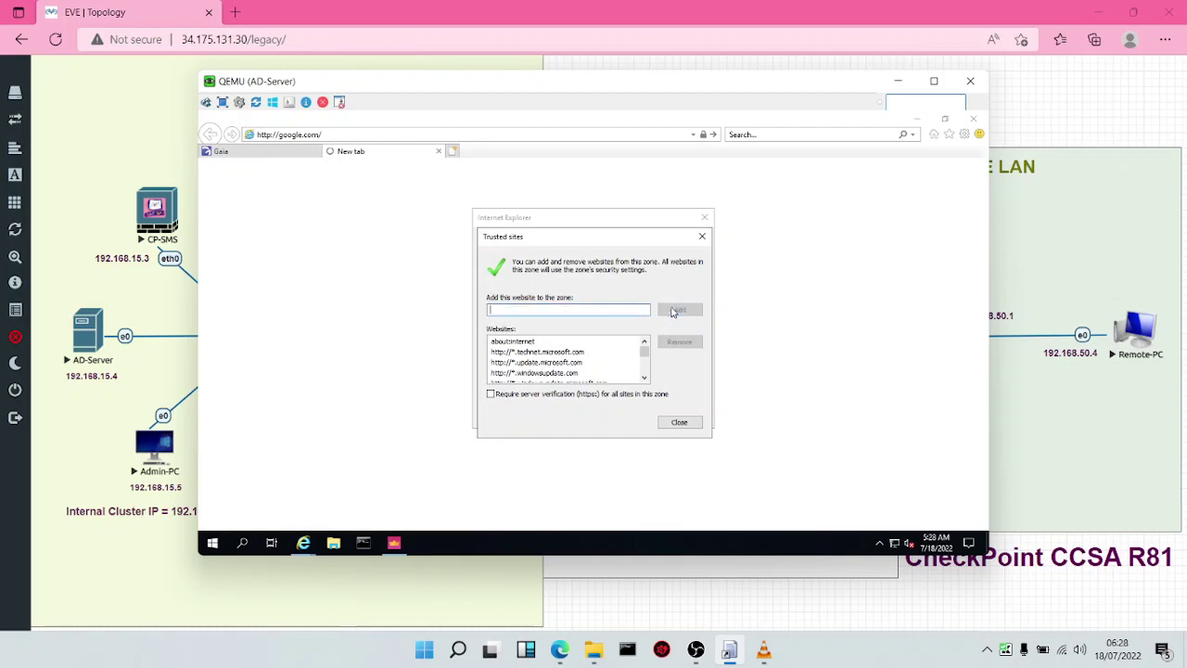
{"action": "left_click", "coordinate": [679, 423]}
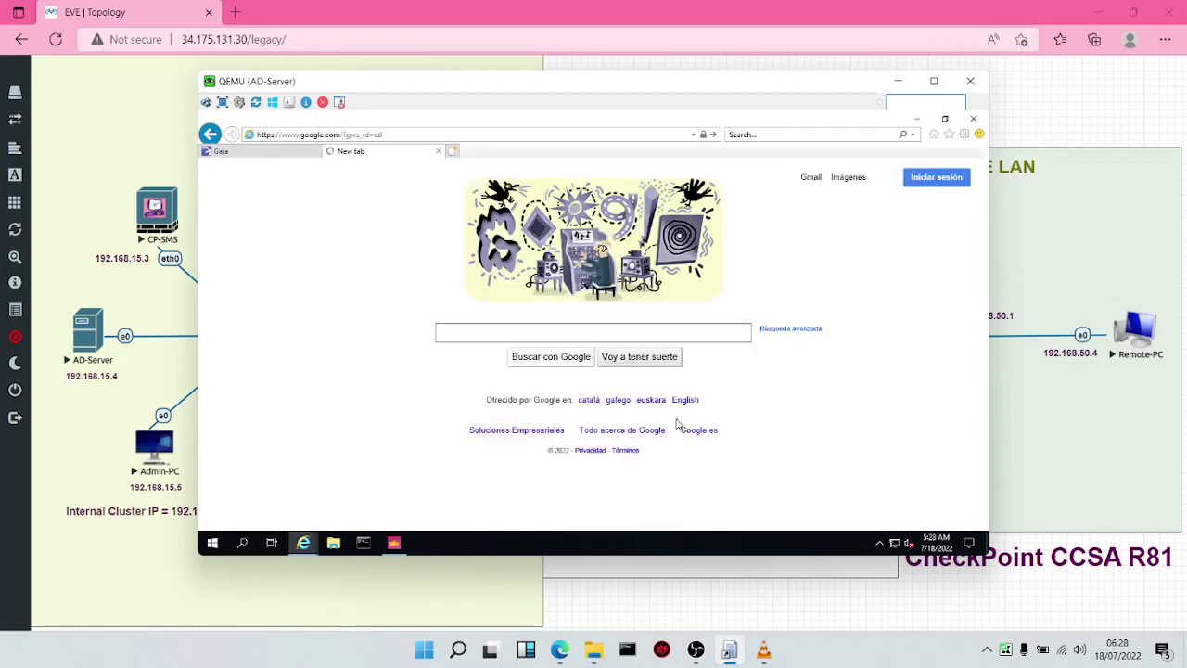
{"action": "left_click", "coordinate": [593, 332]}
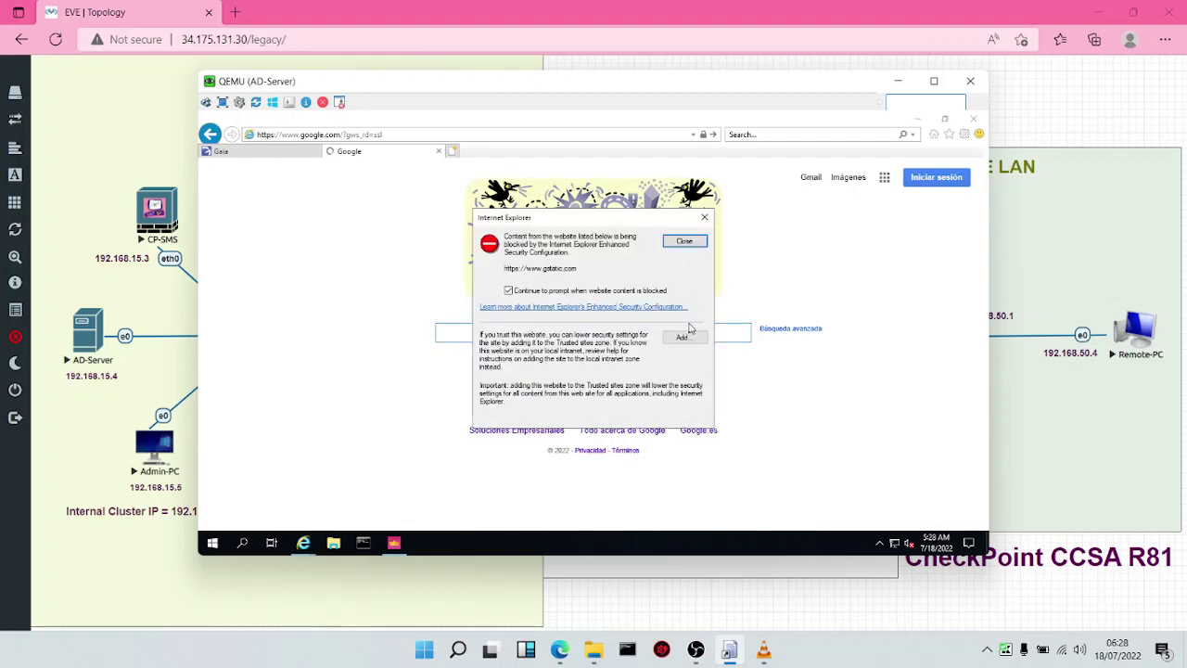
{"action": "left_click", "coordinate": [682, 336]}
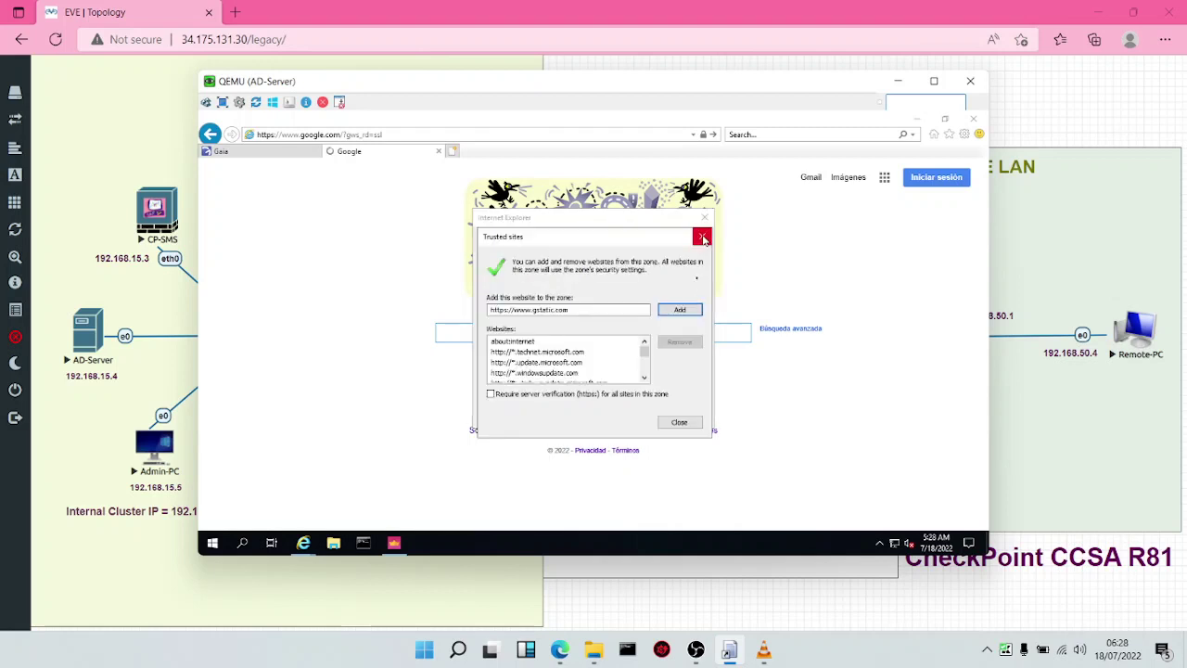
{"action": "left_click", "coordinate": [686, 310]}
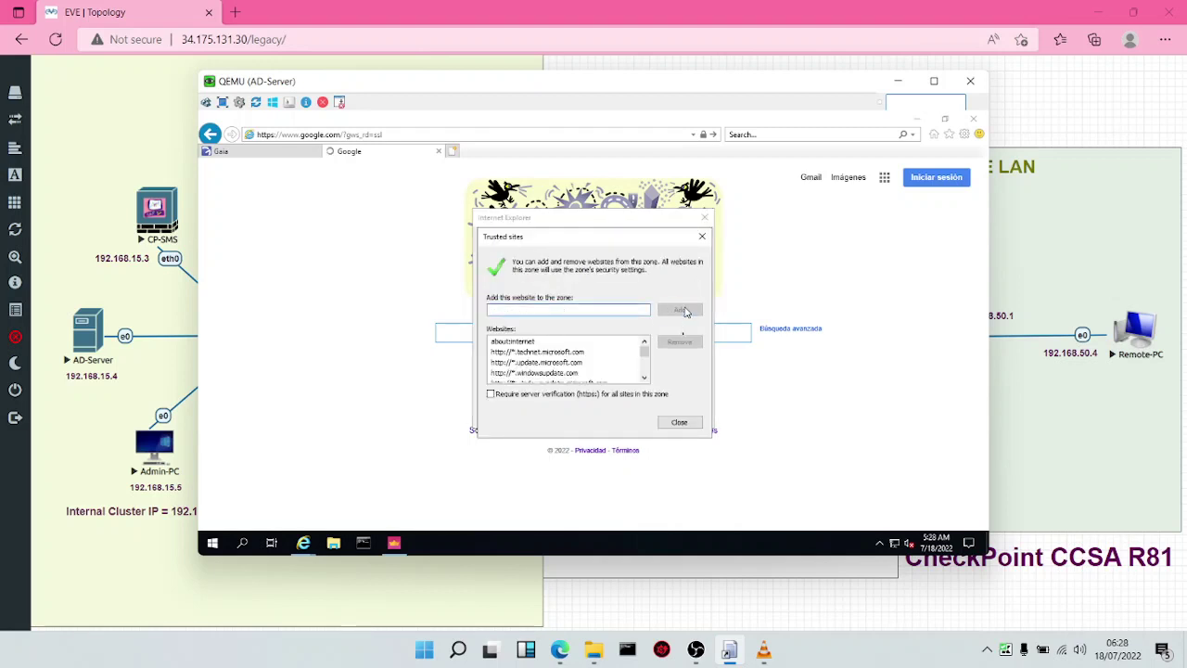
{"action": "left_click", "coordinate": [680, 421]}
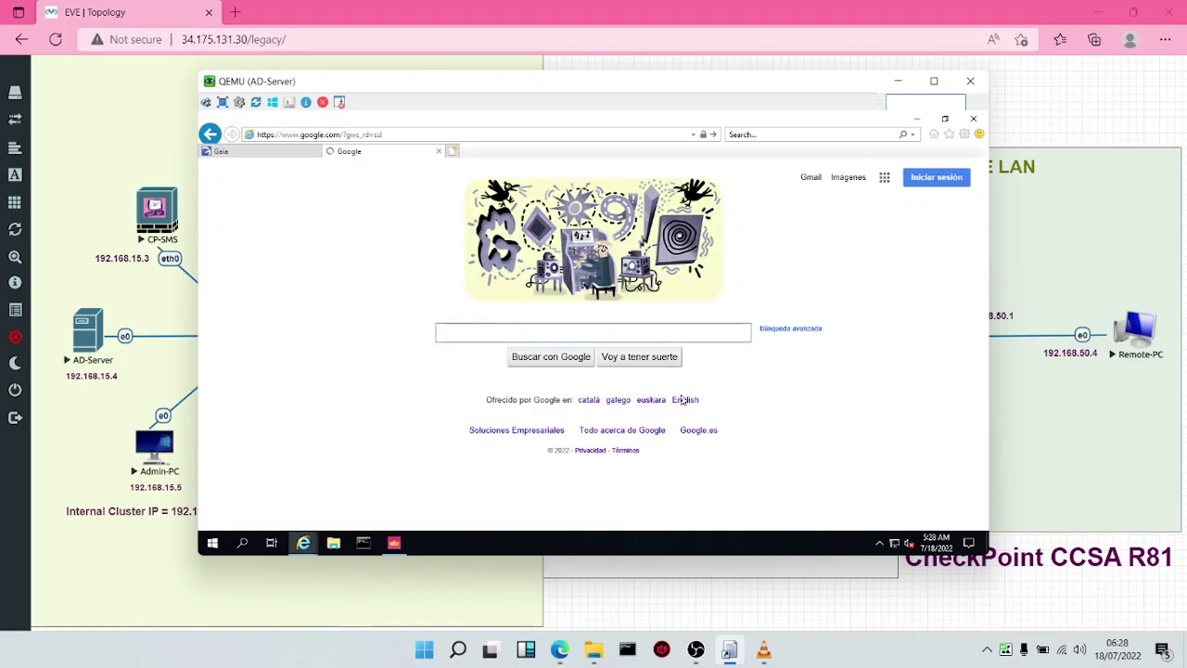
Switch Google to English and add apis.google.com to Trusted sites.
{"action": "left_click", "coordinate": [684, 400]}
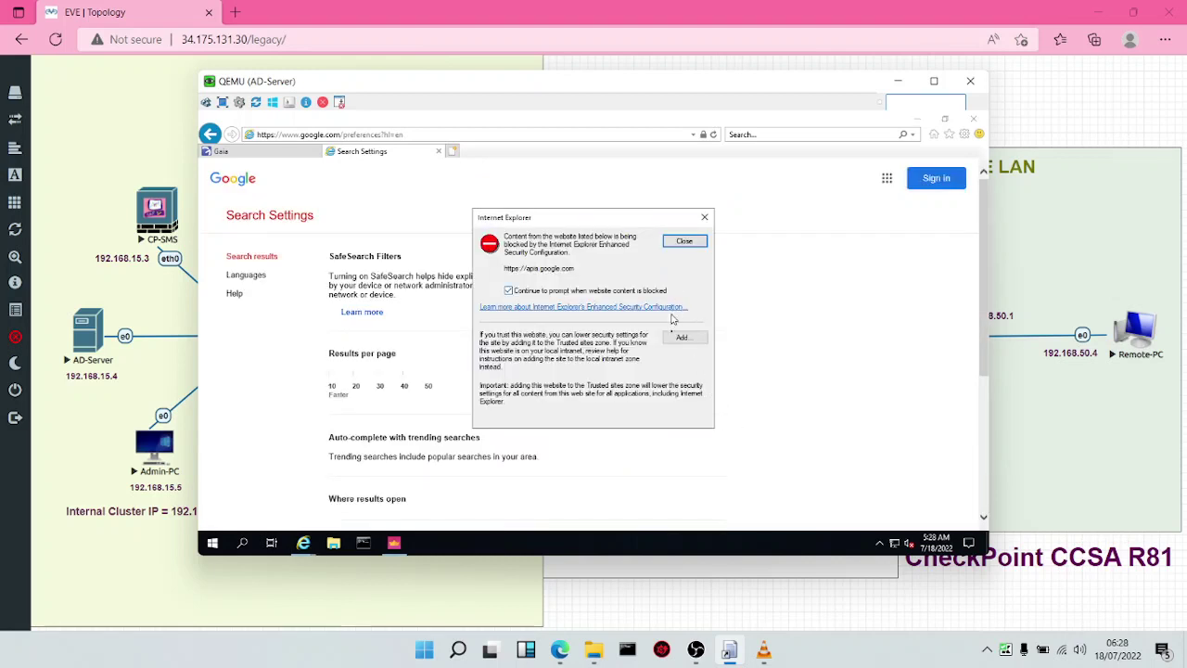
{"action": "left_click", "coordinate": [673, 336]}
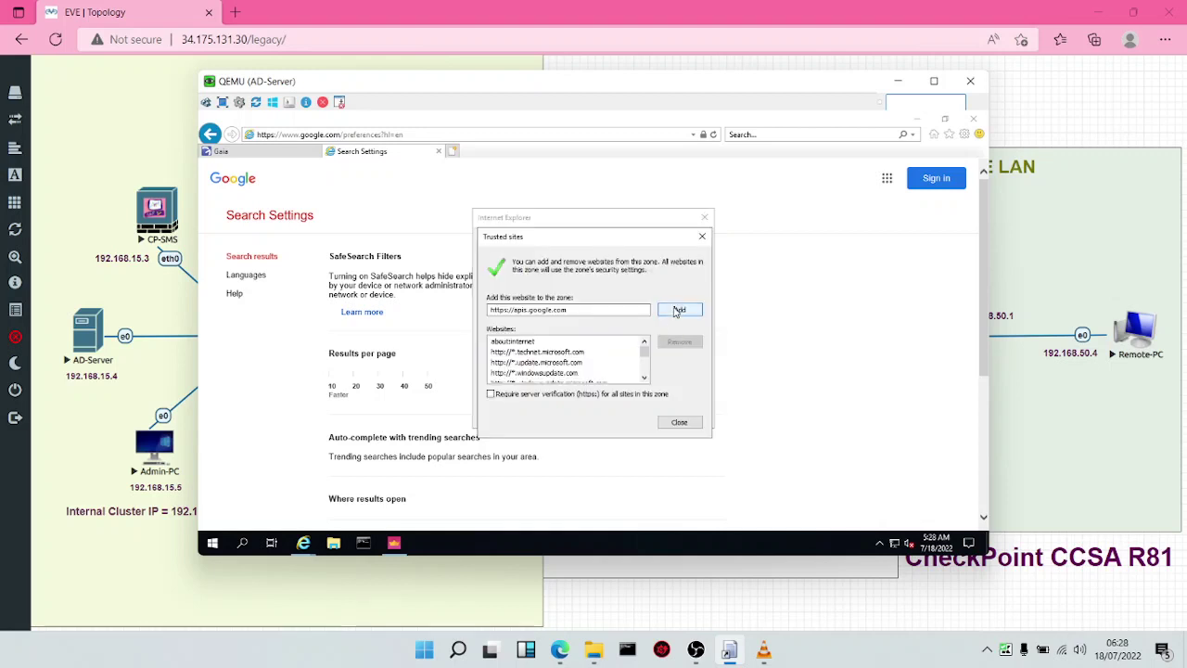
{"action": "left_click", "coordinate": [675, 311]}
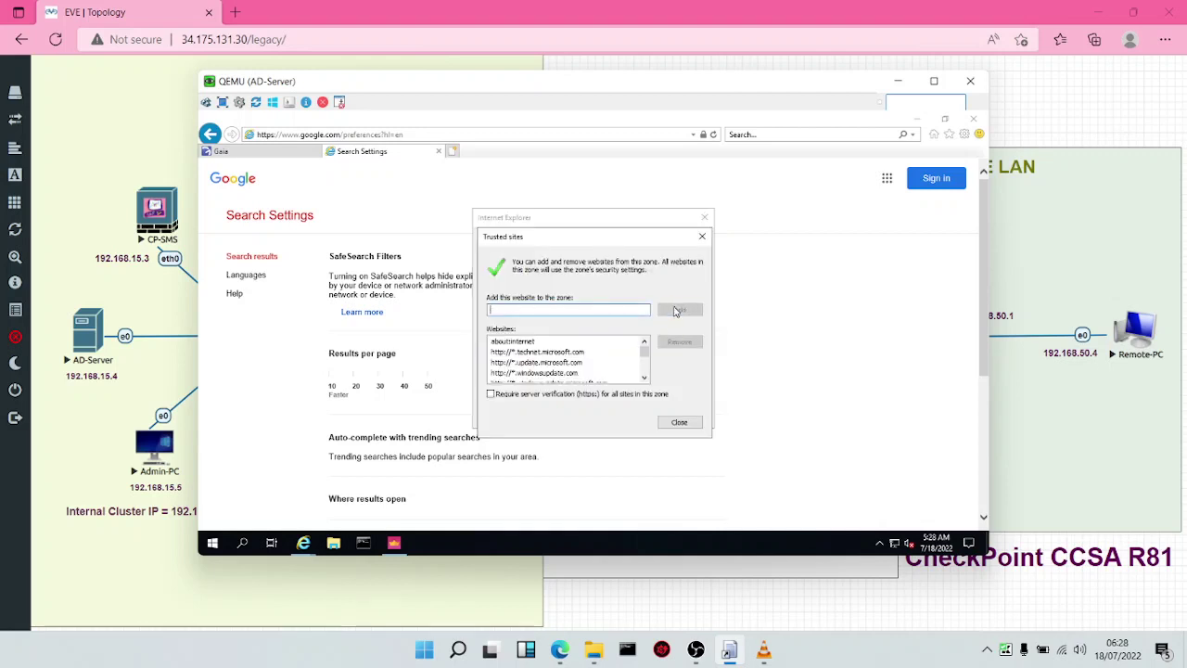
{"action": "left_click", "coordinate": [680, 423]}
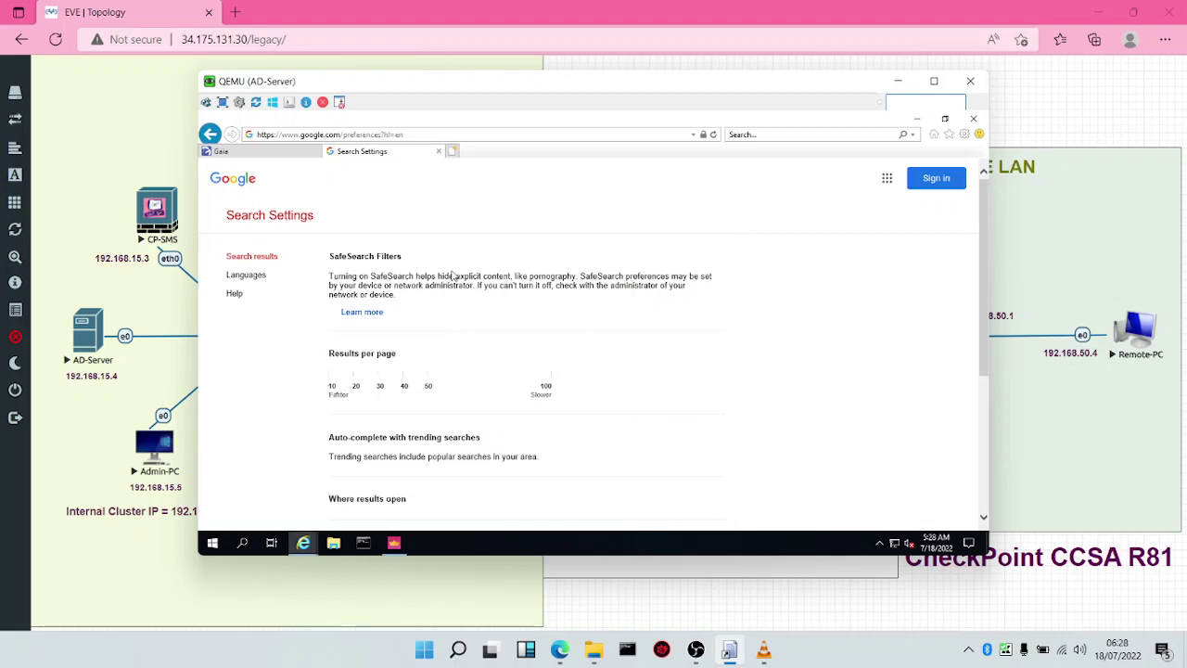
Load facebook.com in a new tab, adding about:blank to Trusted sites.
{"action": "left_click", "coordinate": [453, 151]}
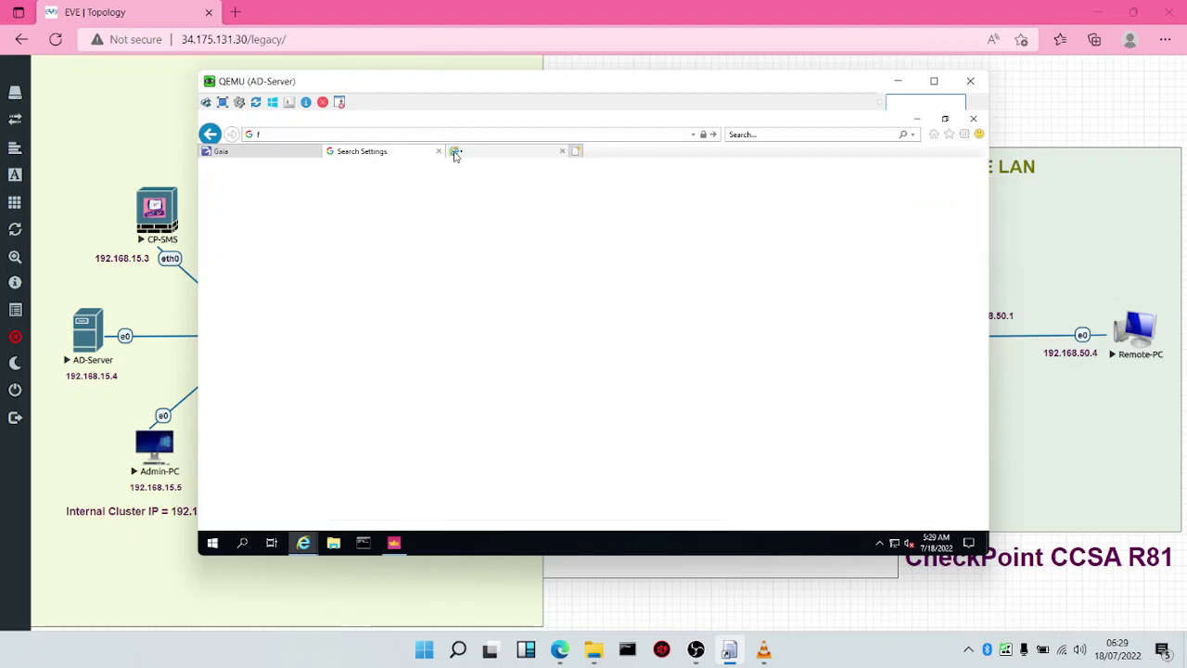
{"action": "type", "text": "f"}
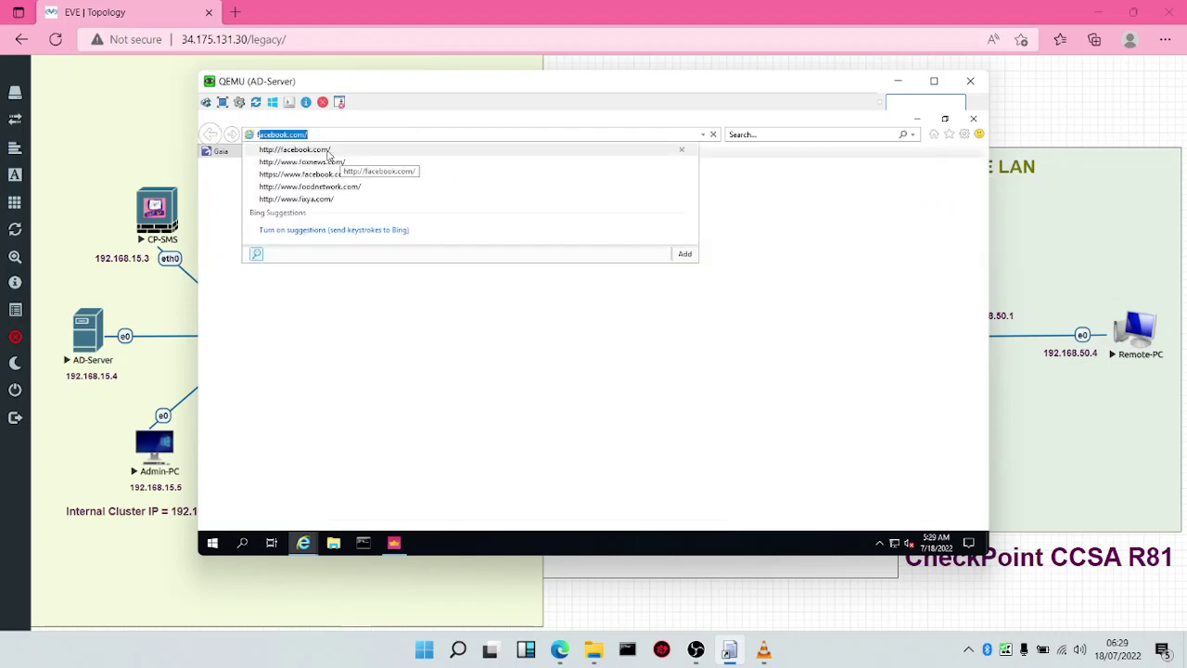
{"action": "key", "text": "Return"}
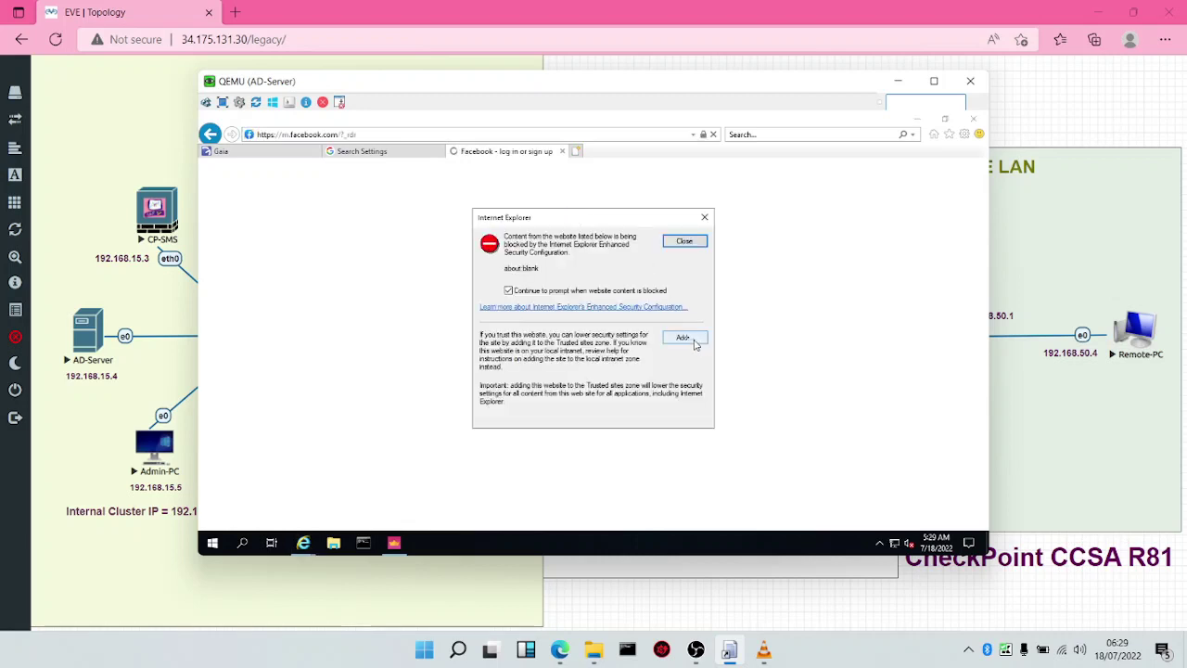
{"action": "left_click", "coordinate": [691, 340]}
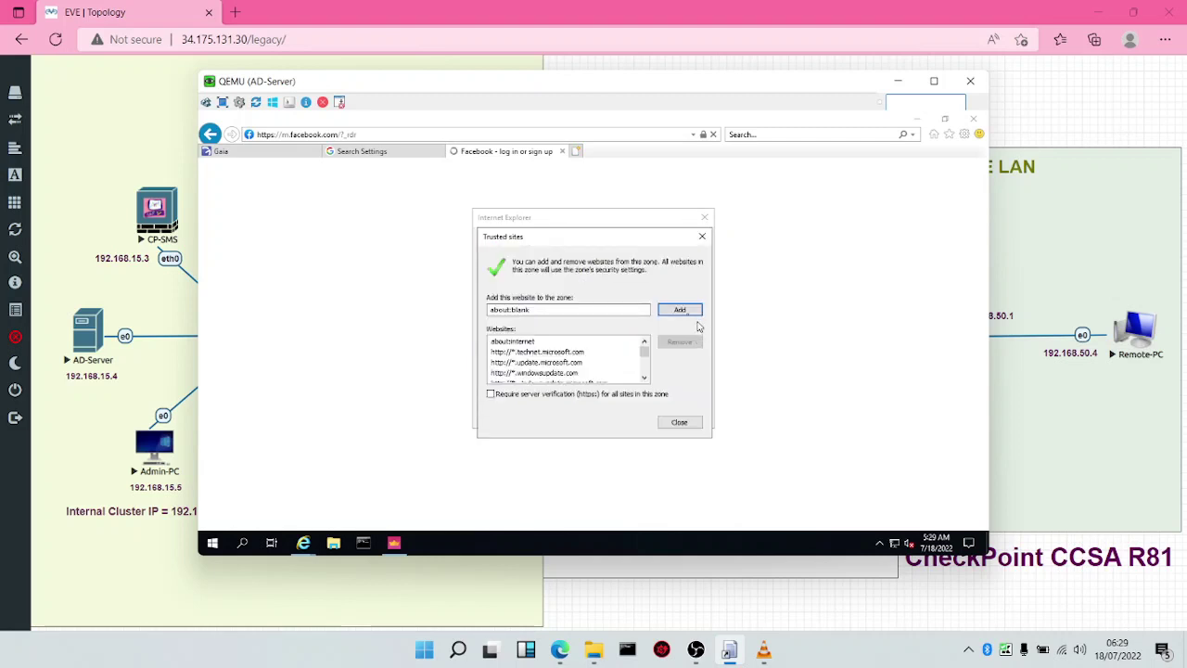
{"action": "left_click", "coordinate": [680, 310]}
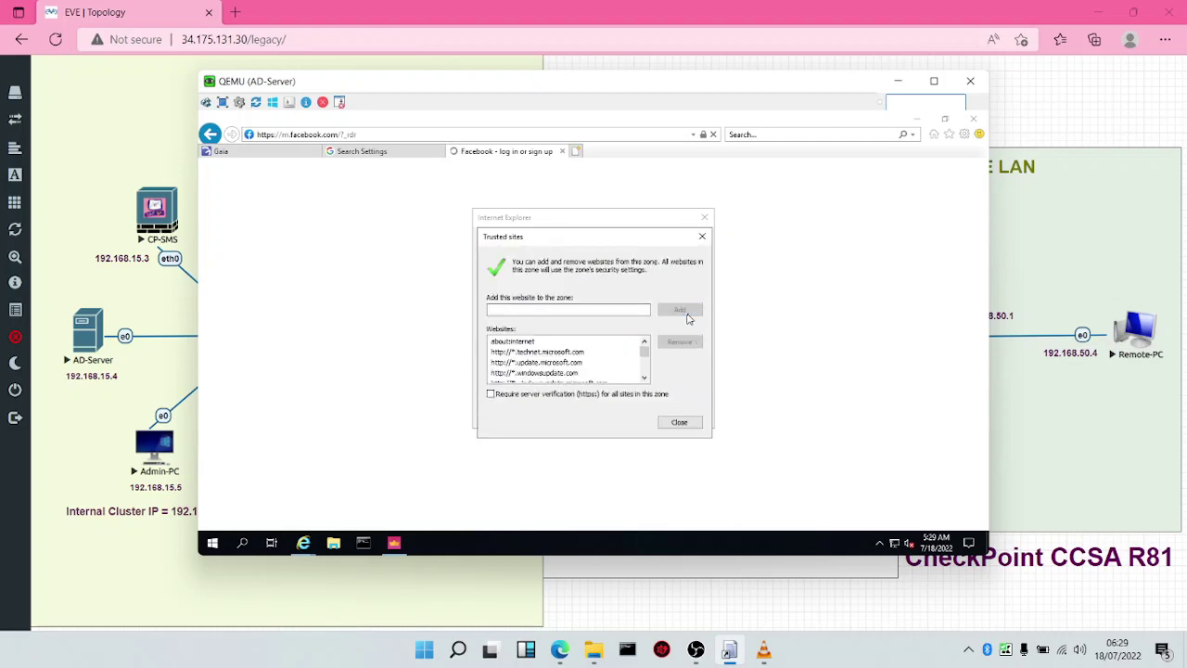
{"action": "left_click", "coordinate": [683, 423]}
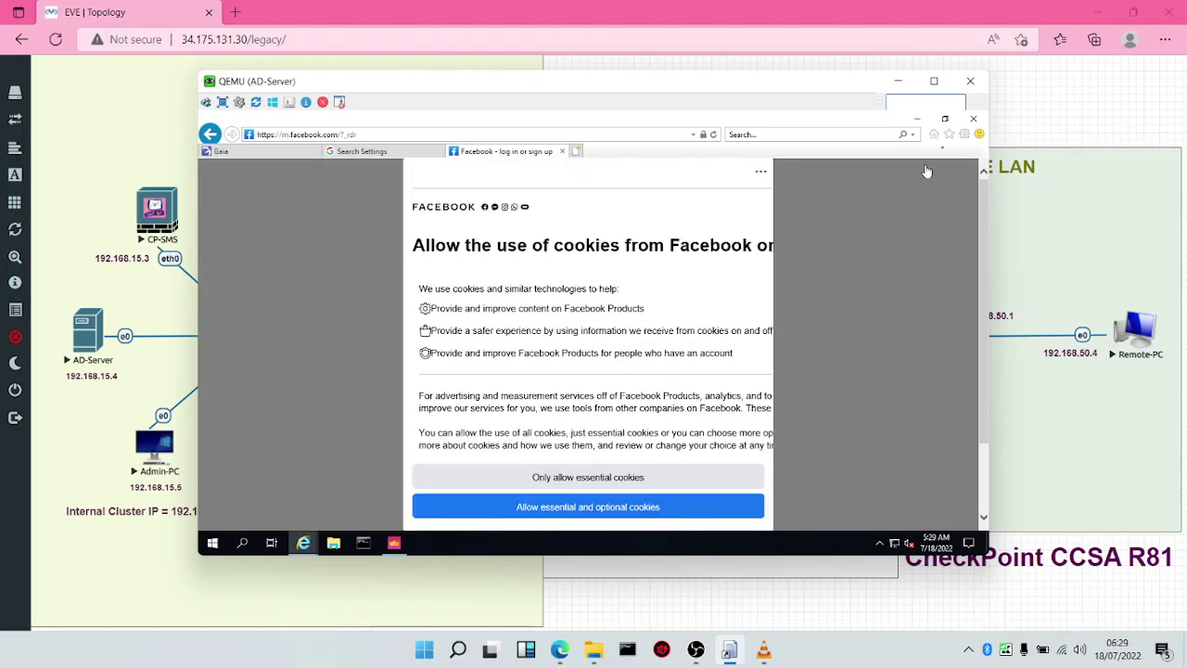
Close Internet Explorer with all its tabs and hide the AD-Server console.
{"action": "left_click", "coordinate": [973, 118]}
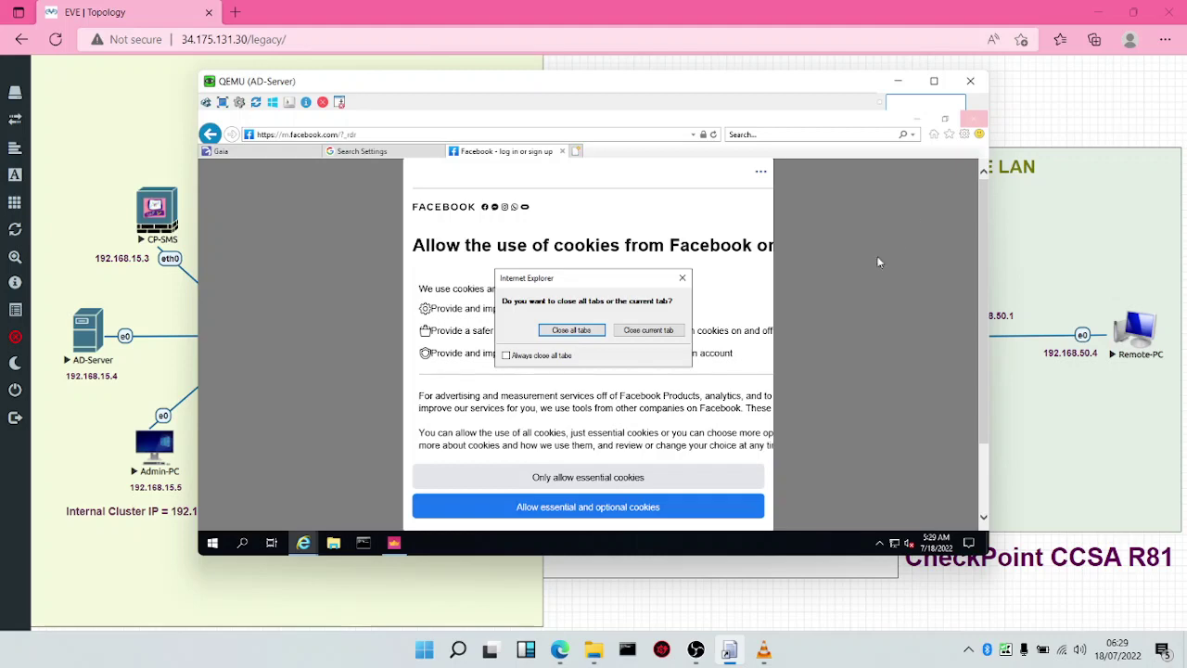
{"action": "left_click", "coordinate": [575, 332]}
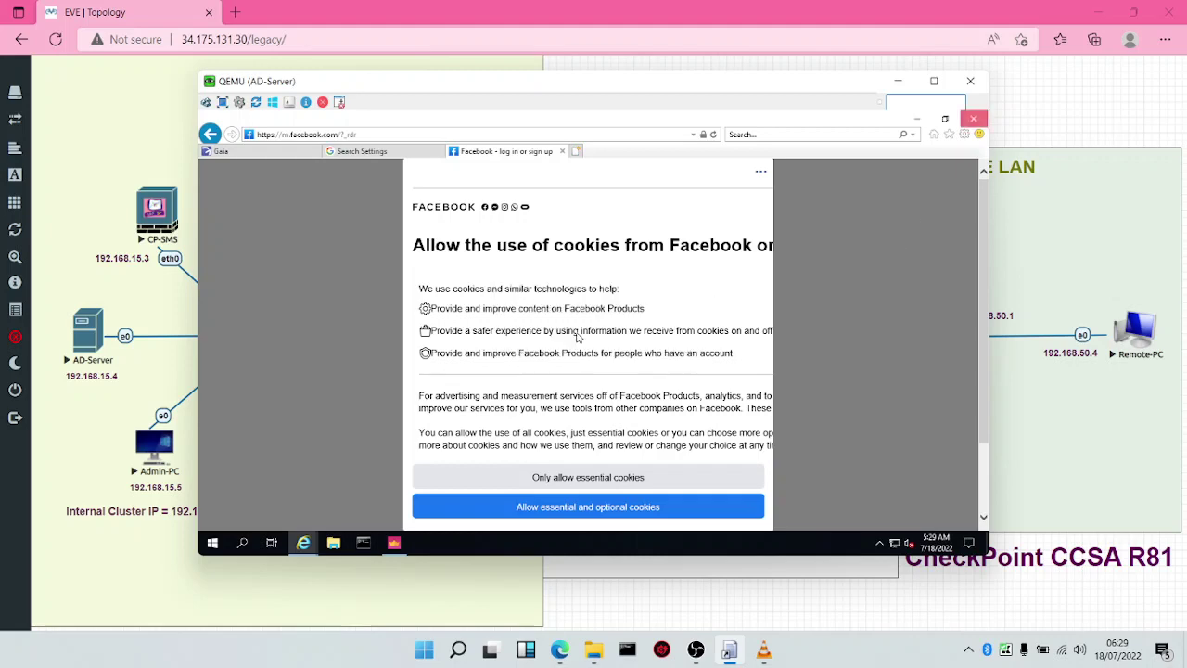
{"action": "left_click", "coordinate": [128, 171]}
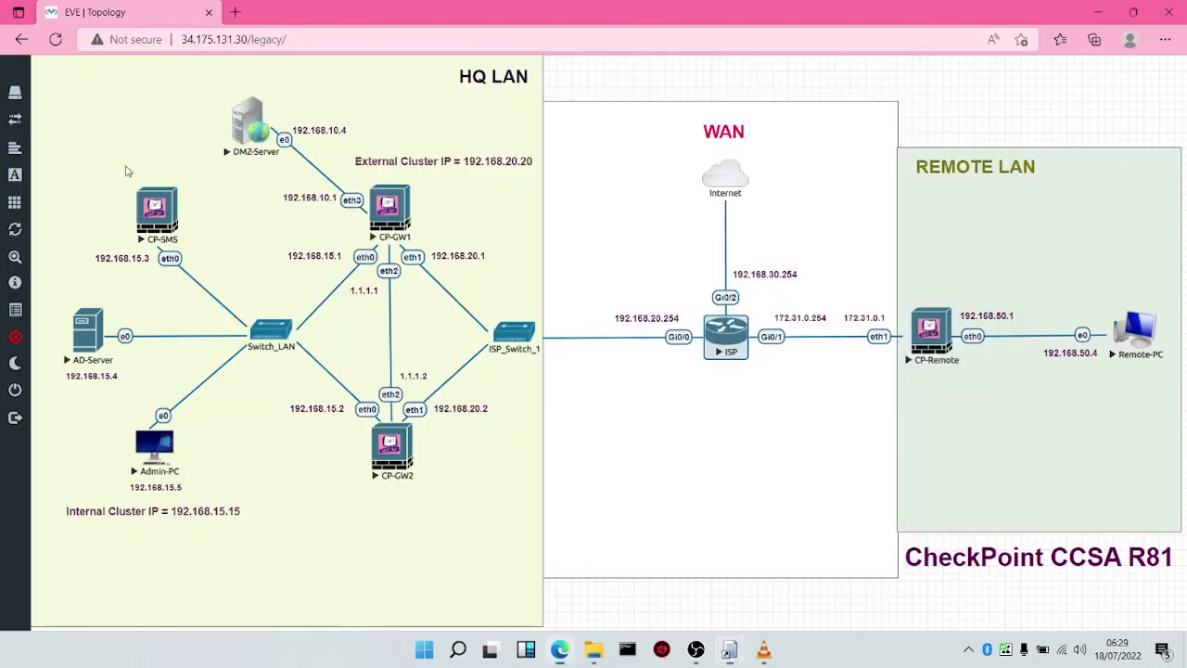